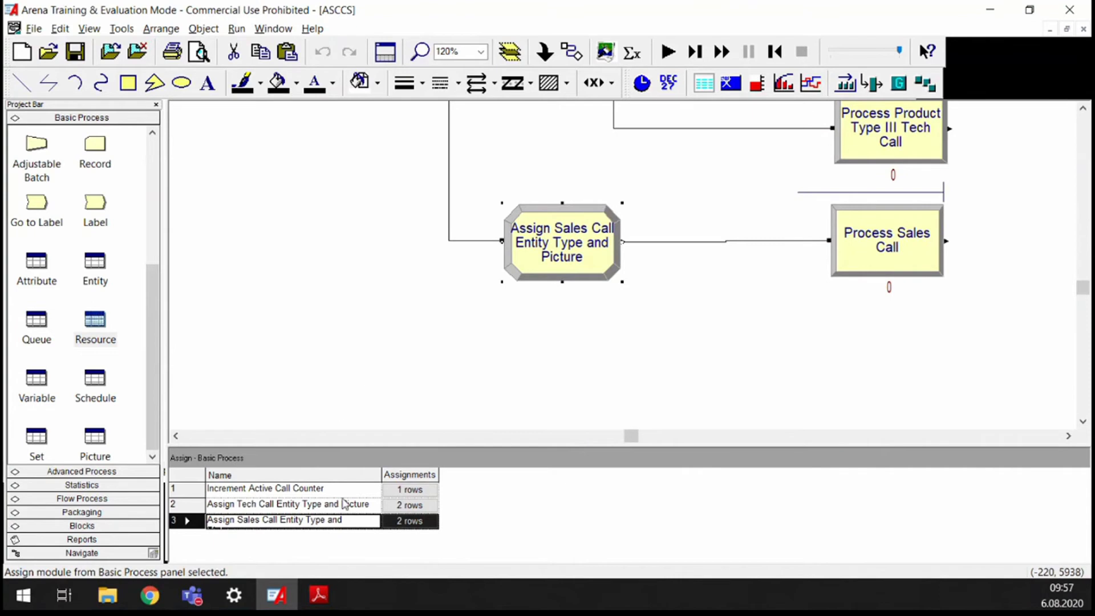
Step: Review the resource capacities and the call-type branches of the flowchart
left_click(91, 320)
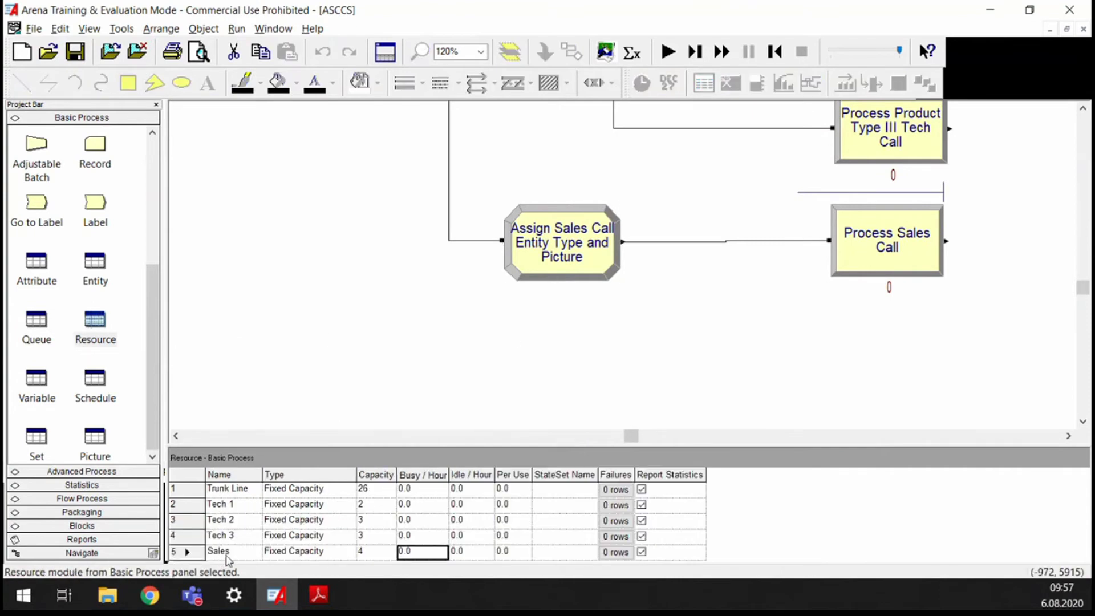
left_click(377, 337)
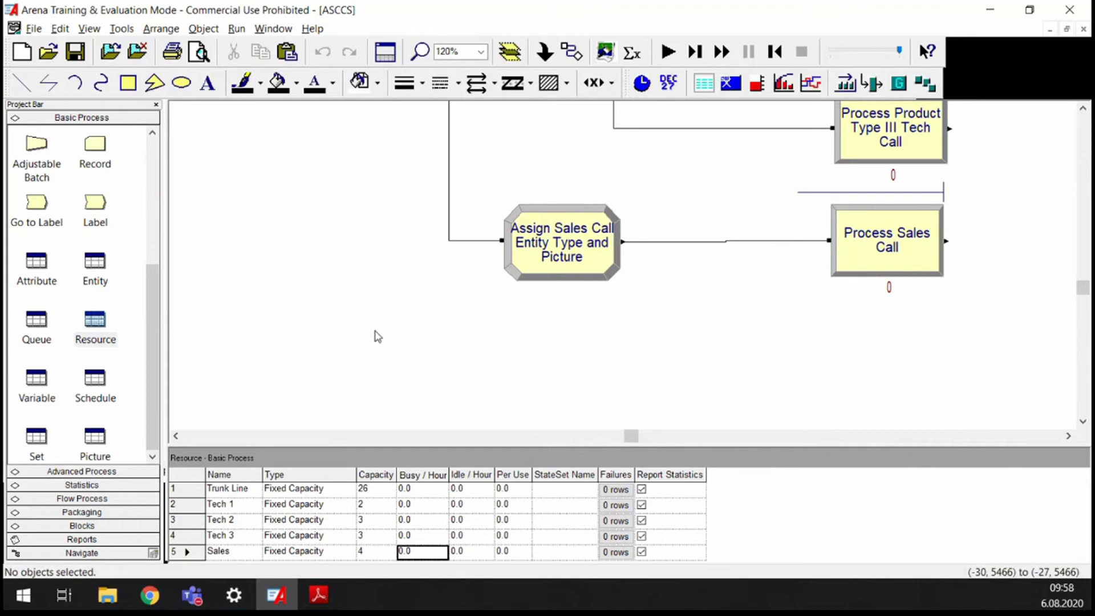
scroll(376, 337, "up", 5)
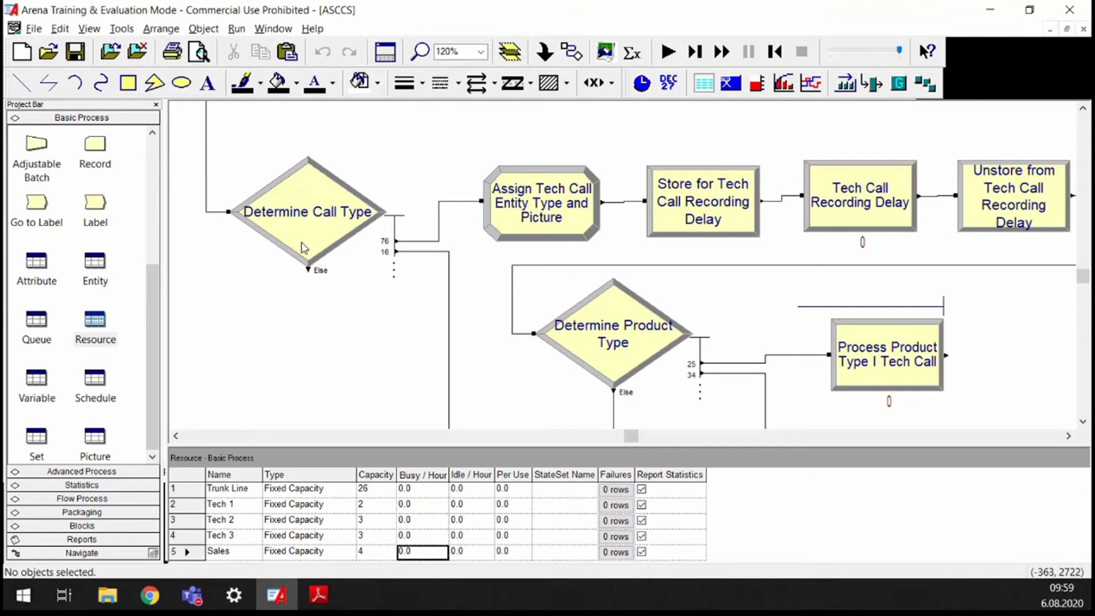
scroll(487, 291, "down", 8)
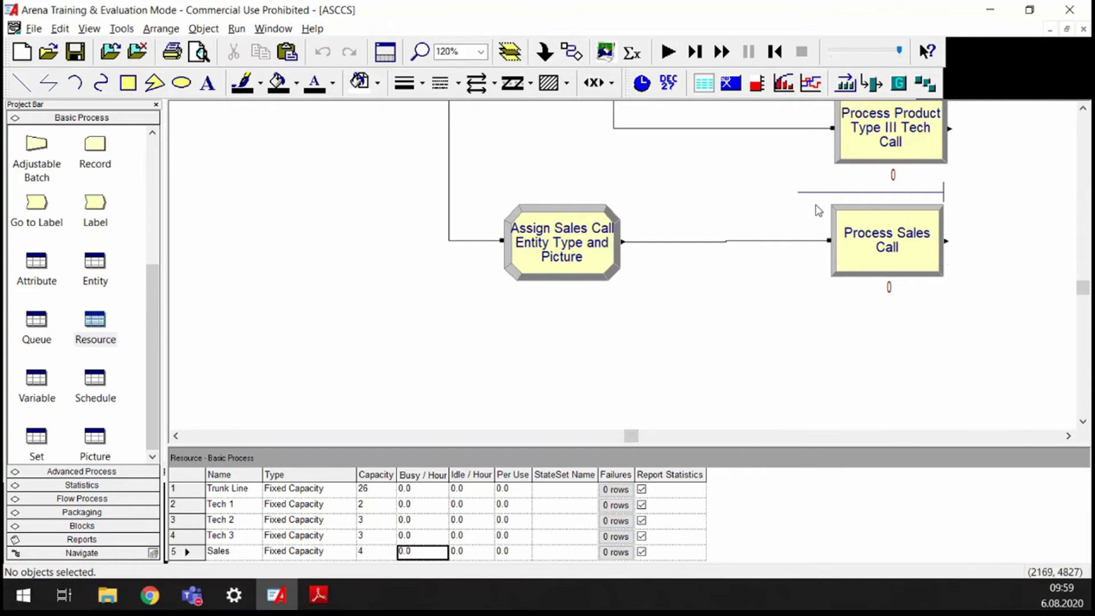
scroll(556, 323, "up", 10)
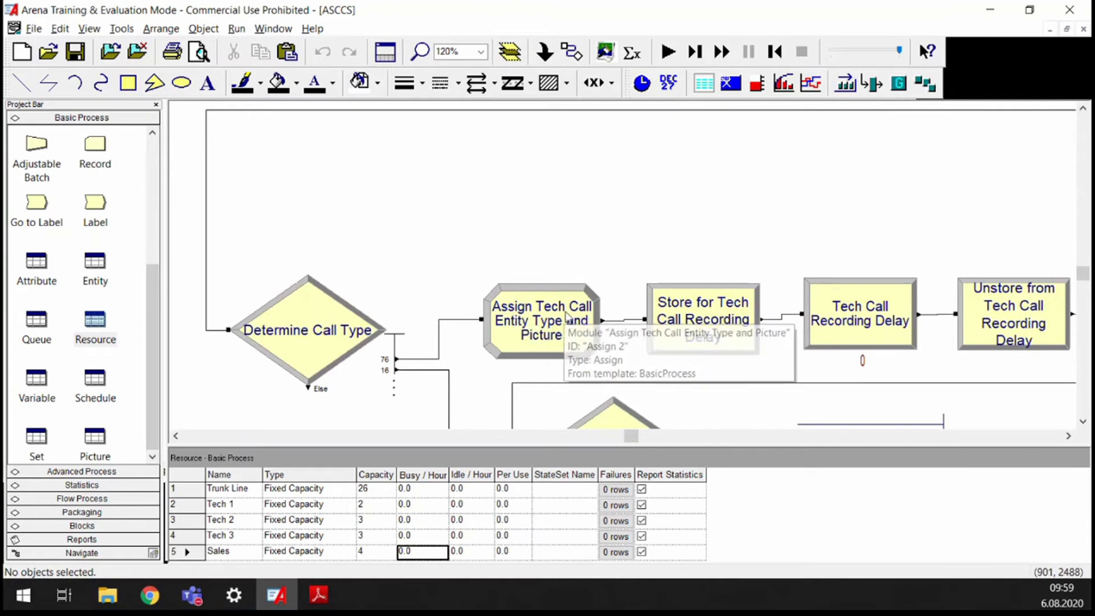
Step: Duplicate the Assign Sales Call Entity Type and Picture module and place the copy directly below the original
scroll(557, 328, "down", 8)
left_click(562, 275)
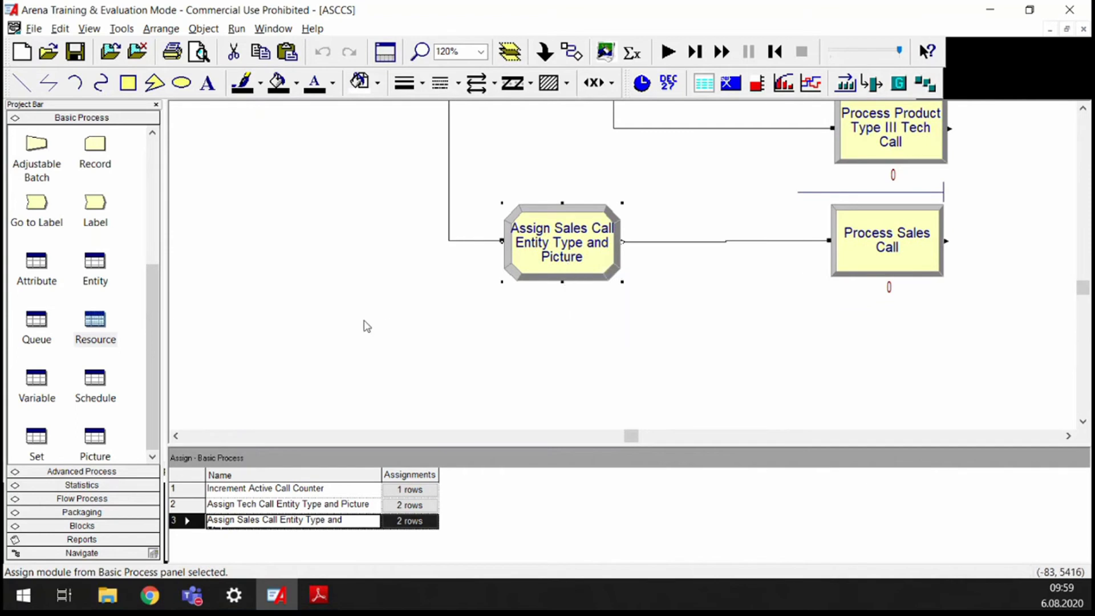
scroll(377, 325, "up", 6)
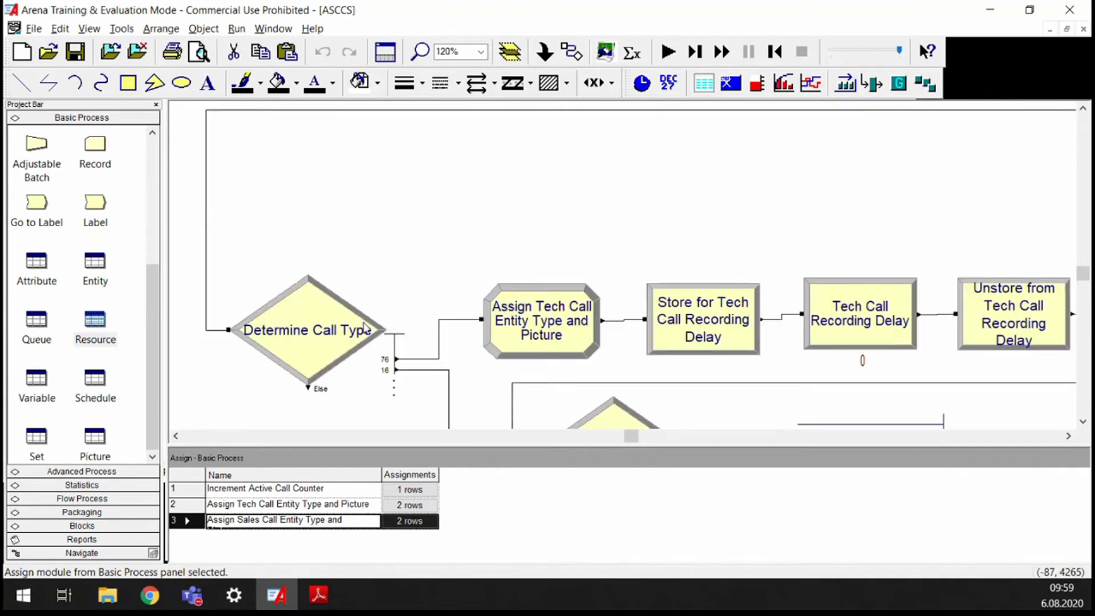
scroll(365, 328, "down", 6)
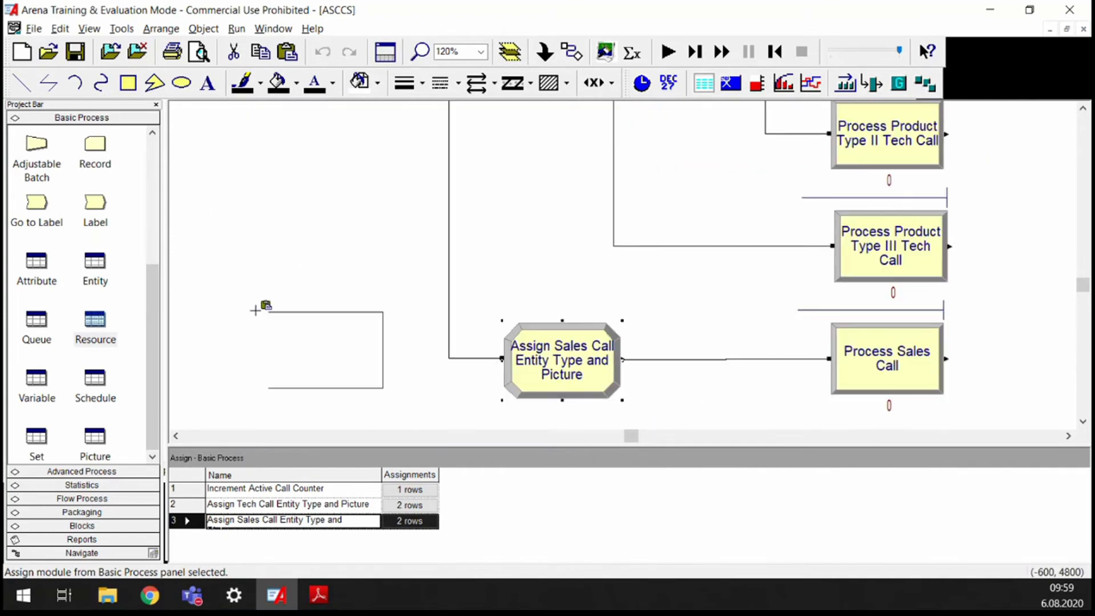
scroll(359, 365, "down", 5)
left_click(497, 367)
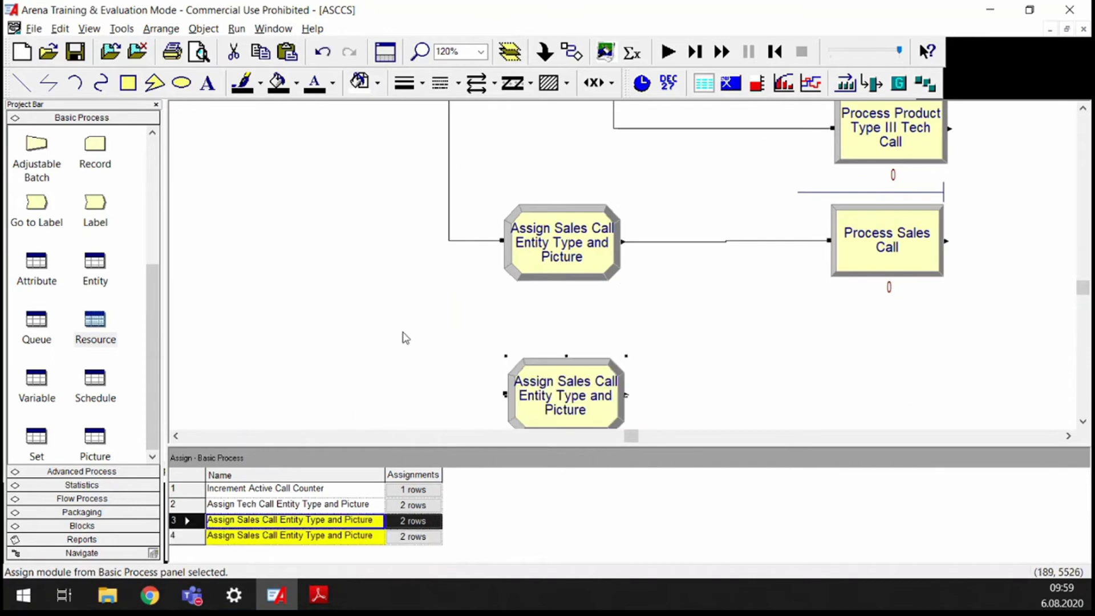
Step: Connect the Else exit of the Determine Call Type decision to the entry of the duplicated Assign module
scroll(337, 296, "up", 8)
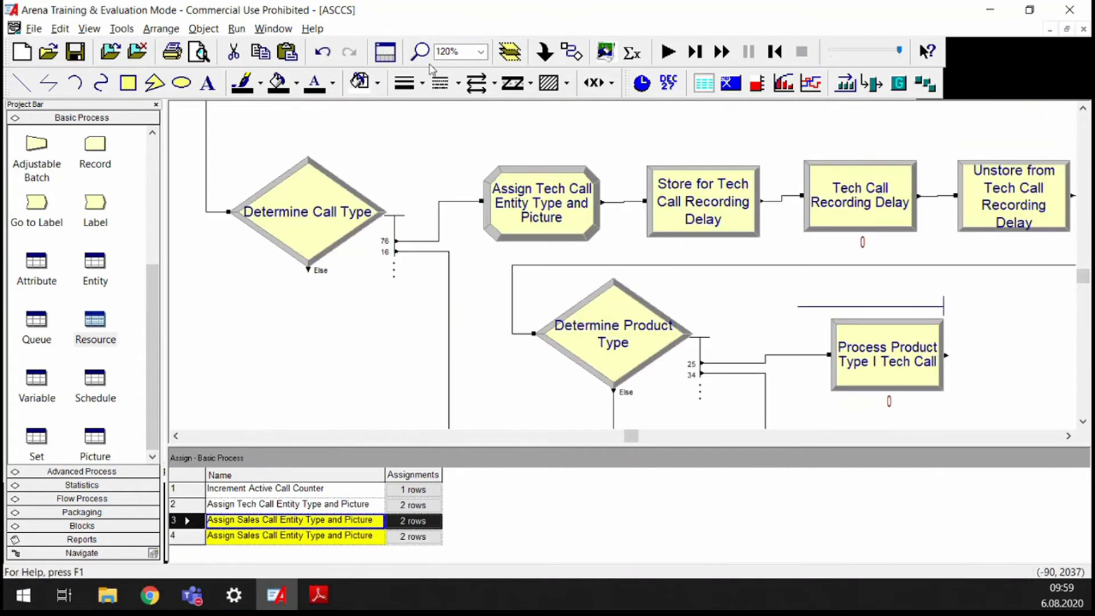
left_click(48, 83)
left_click(309, 269)
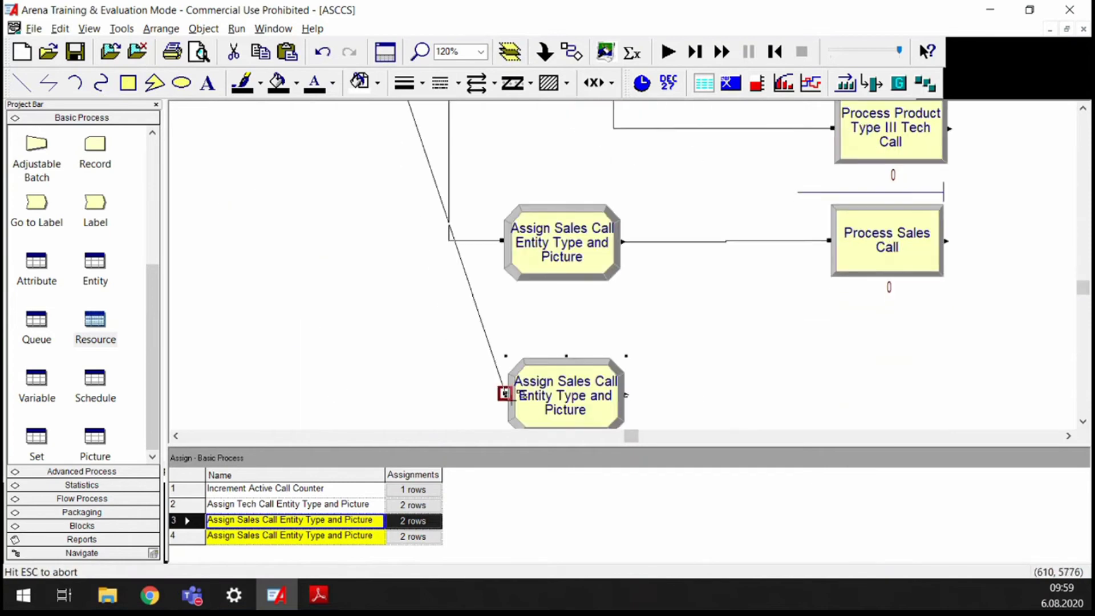
left_click(505, 391)
Step: Rename the duplicated Assign module to "Assign Order Status Entity Type and Picture"
scroll(524, 404, "down", 2)
double_click(562, 274)
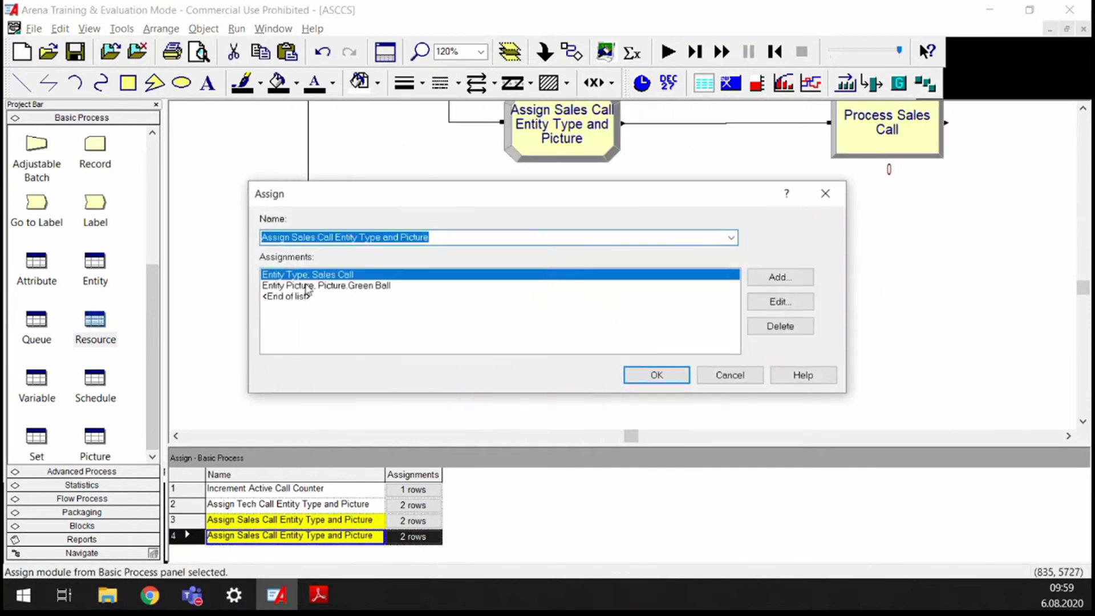
left_click(316, 236)
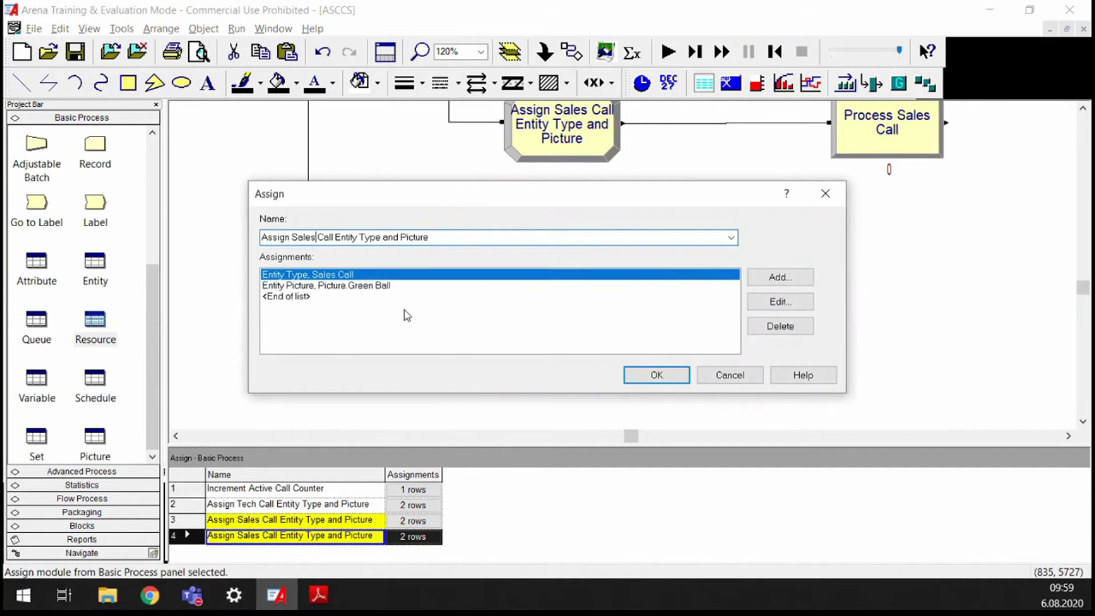
key("Right")
key("Right")
key("Right")
key("Right")
key("Right")
key("ctrl+shift+Left")
key("ctrl+shift+Left")
type("Order Status")
key("ctrl+Right")
key("ctrl+Right")
key("ctrl+Right")
key("ctrl+Right")
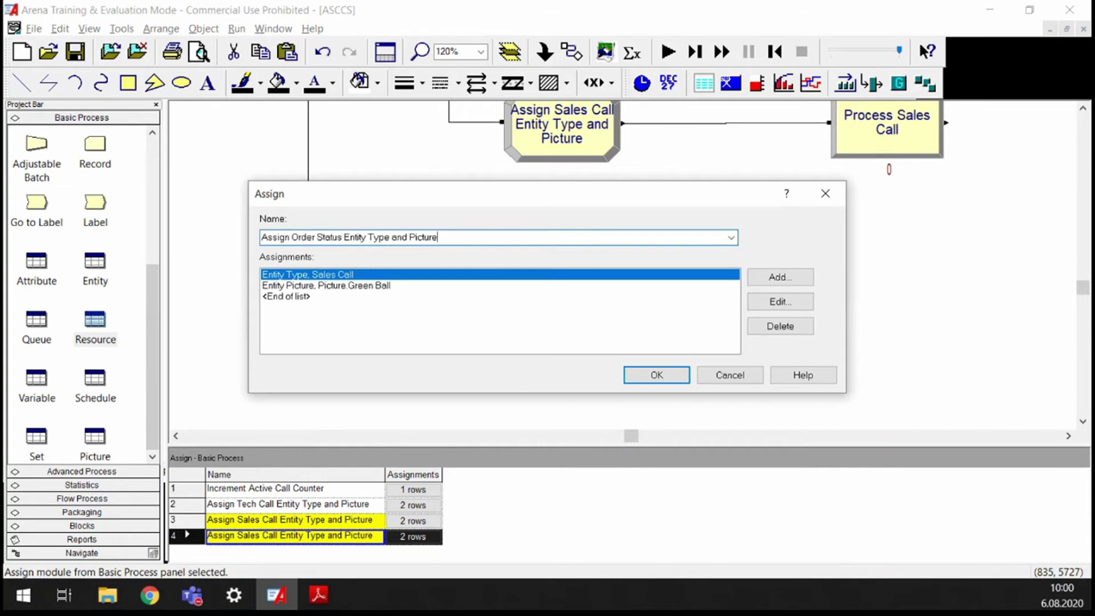
Step: Change the module's Entity Type assignment to Order Status Call
left_click(588, 278)
left_click(778, 301)
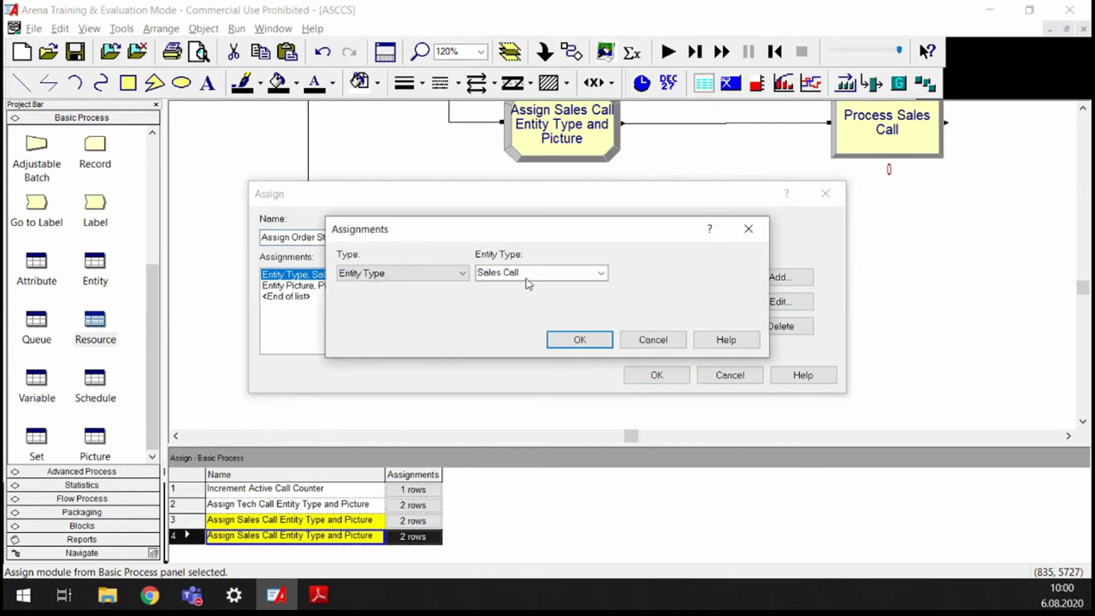
left_click(529, 272)
type("Order")
type("Status Call")
left_click(579, 341)
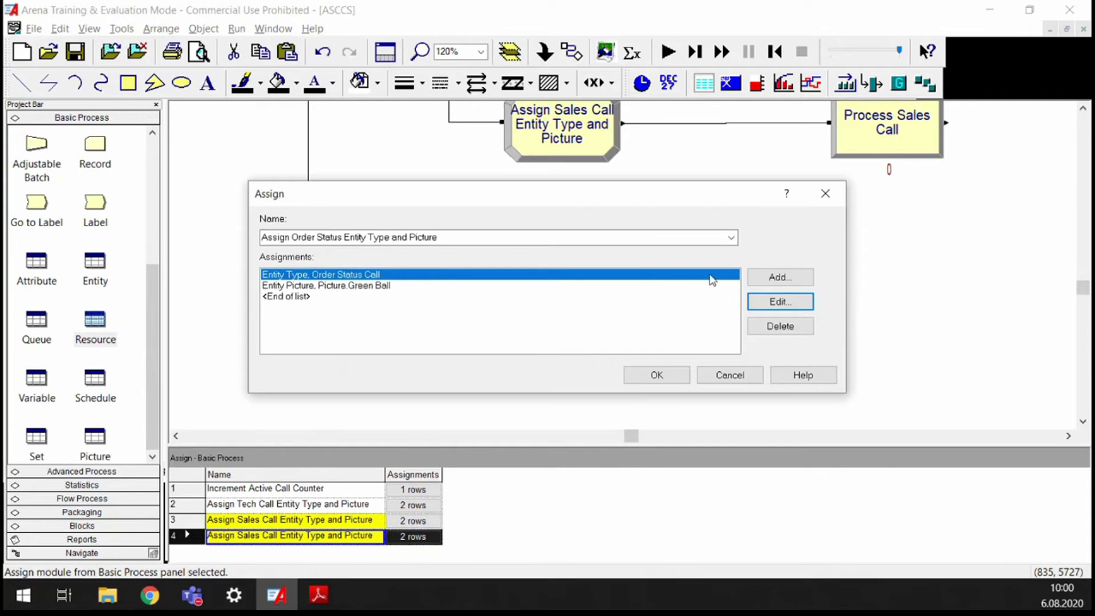
Step: Change the Entity Picture assignment to Picture.Blue Ball and accept the Assign module's settings
left_click(577, 285)
left_click(781, 301)
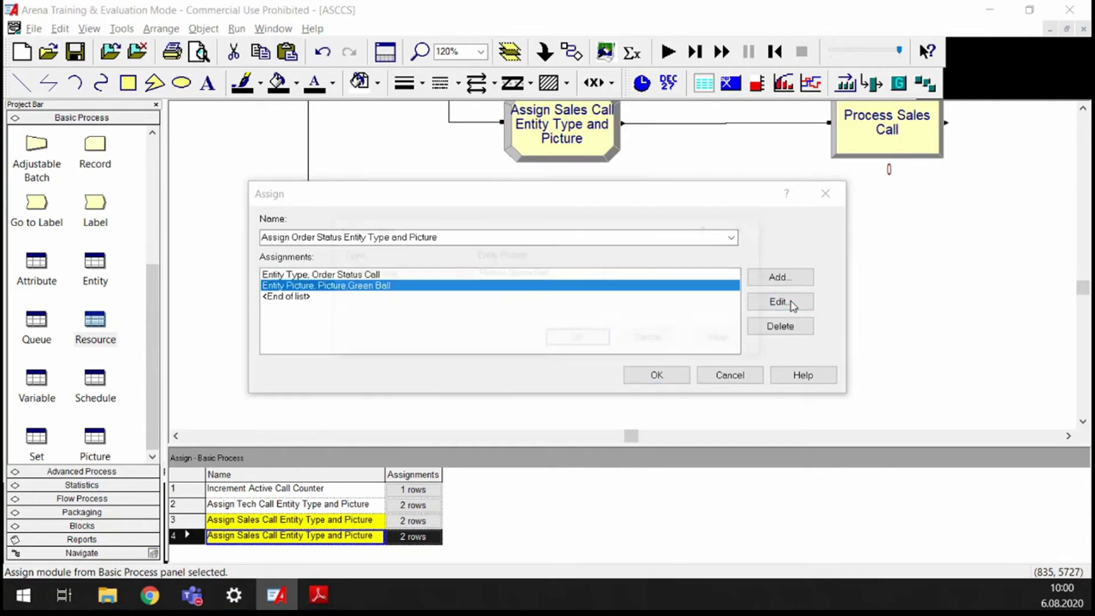
scroll(604, 273, "up", 1)
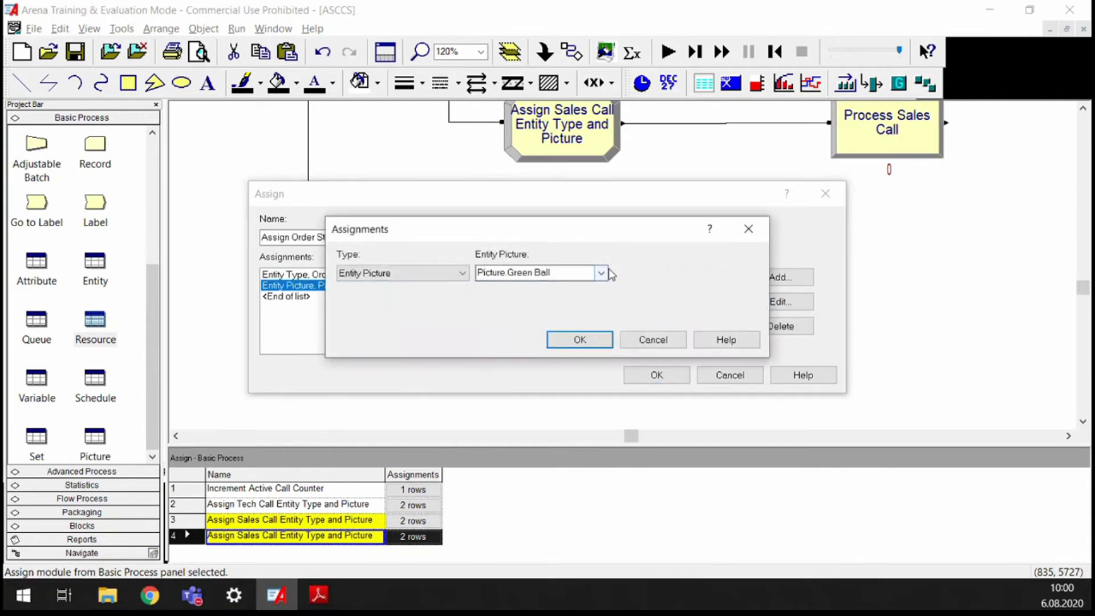
left_click(588, 341)
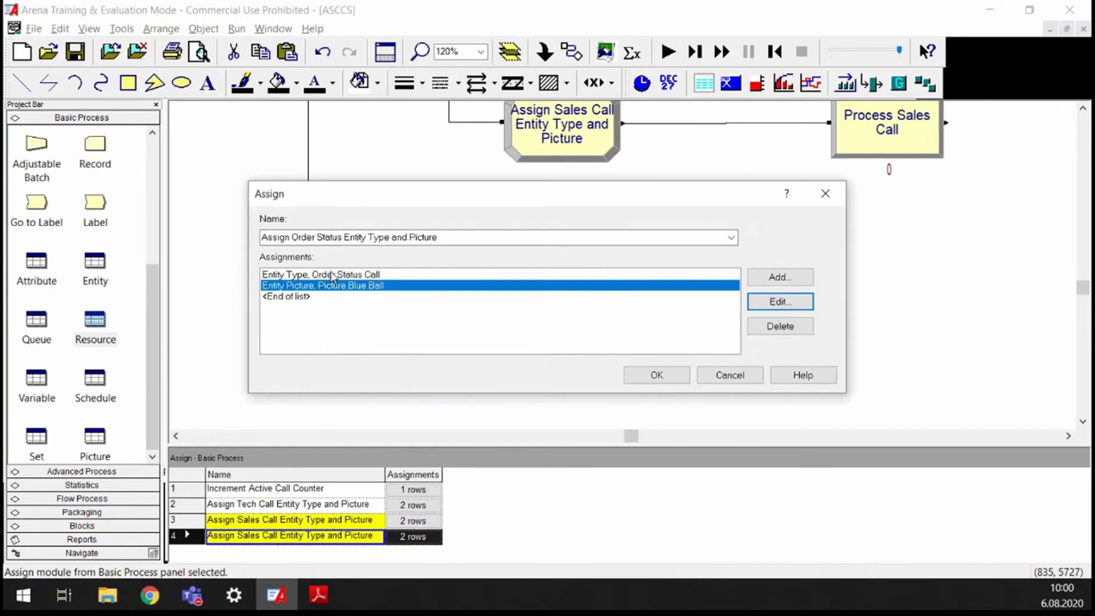
left_click(656, 374)
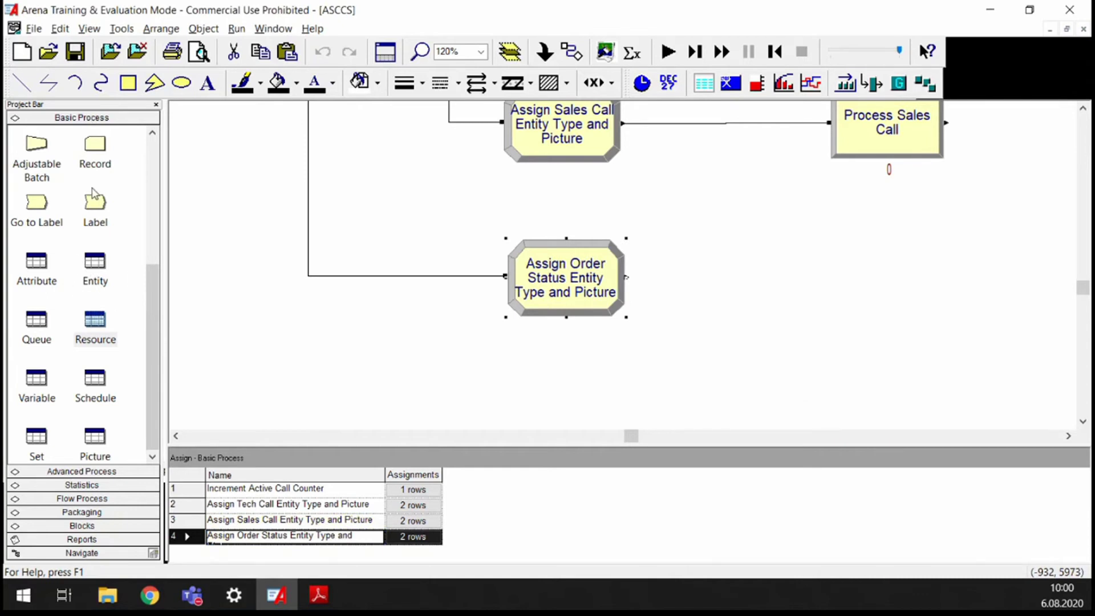
Step: In the Entity data, set the initial picture of the Incoming Call entity type to Picture.Ball
left_click(89, 265)
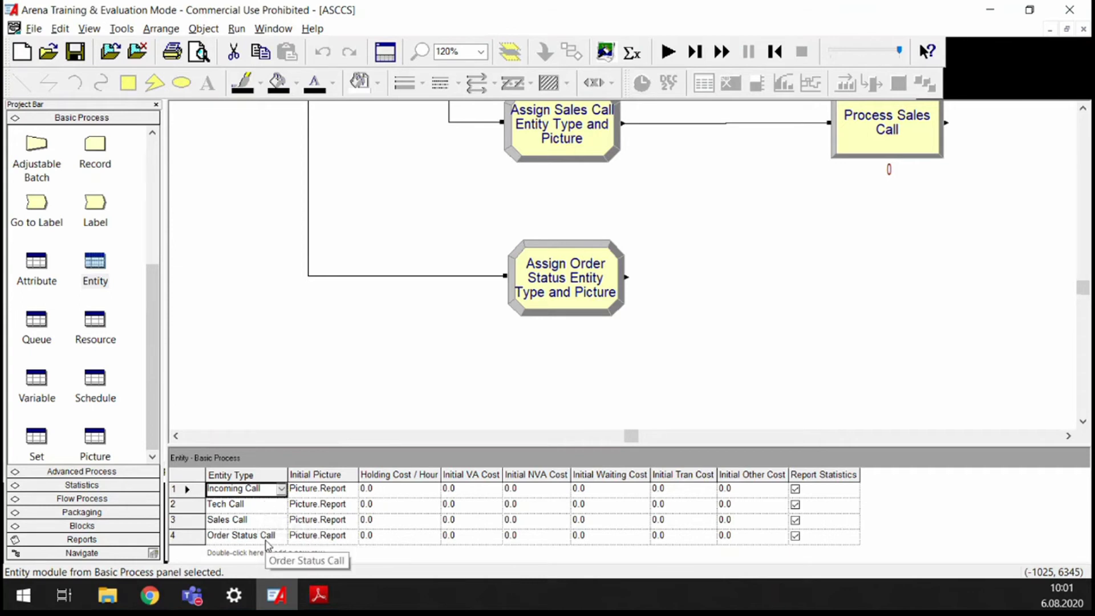
left_click(349, 492)
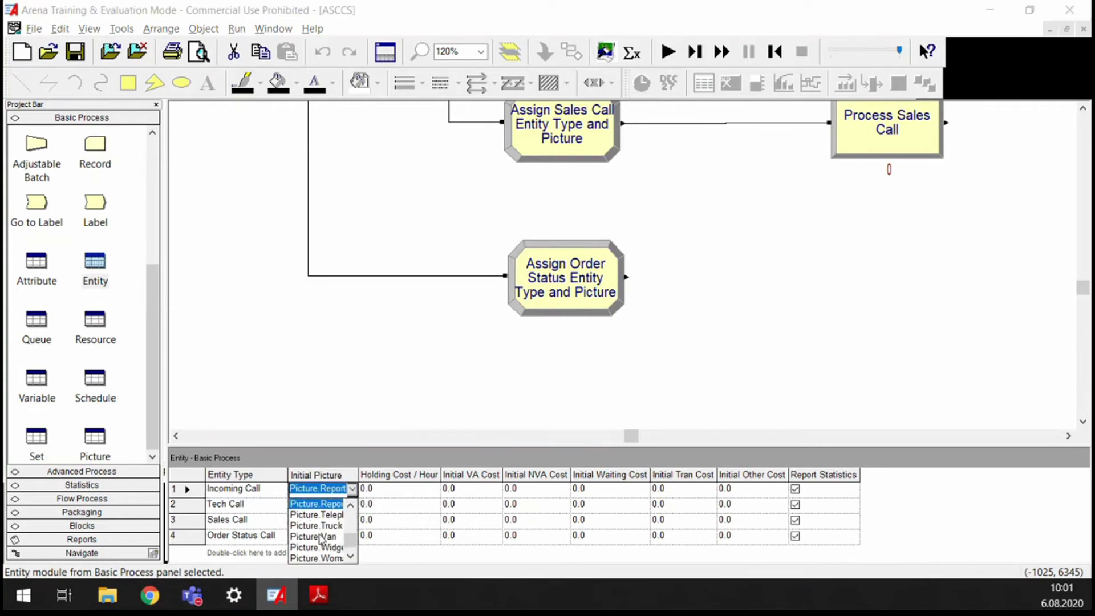
scroll(320, 538, "up", 1)
scroll(320, 548, "up", 2)
scroll(334, 545, "up", 4)
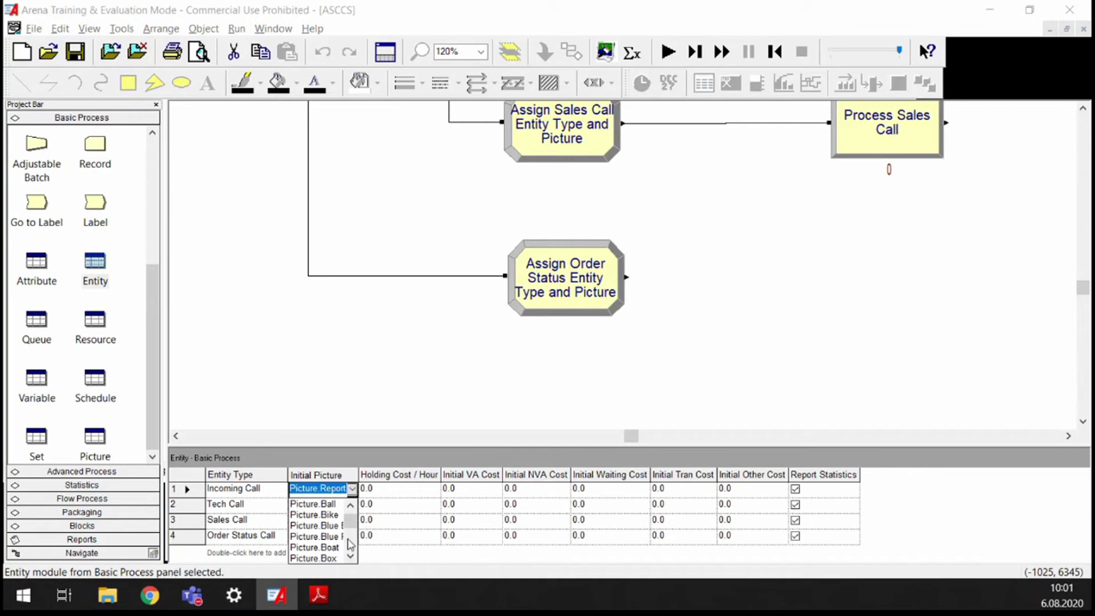
left_click_drag(350, 519, 355, 523)
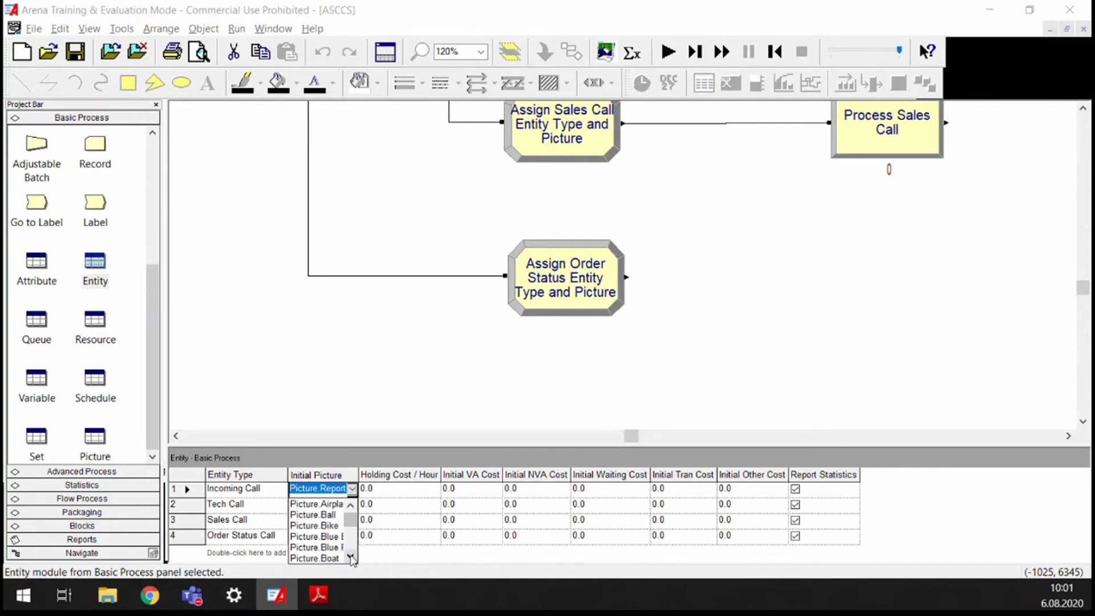
left_click(317, 516)
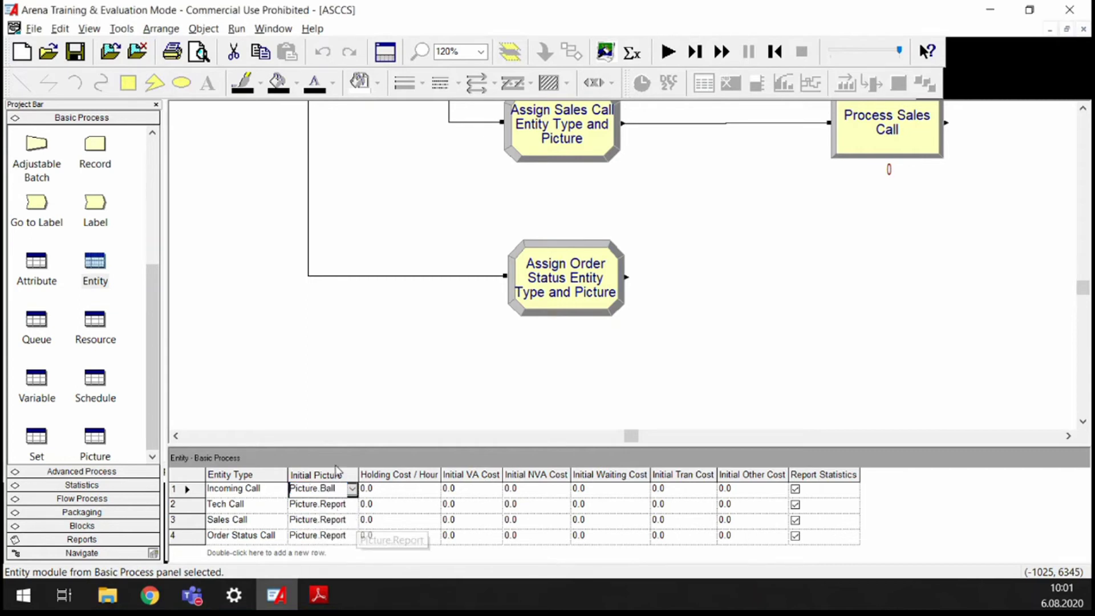
left_click(371, 357)
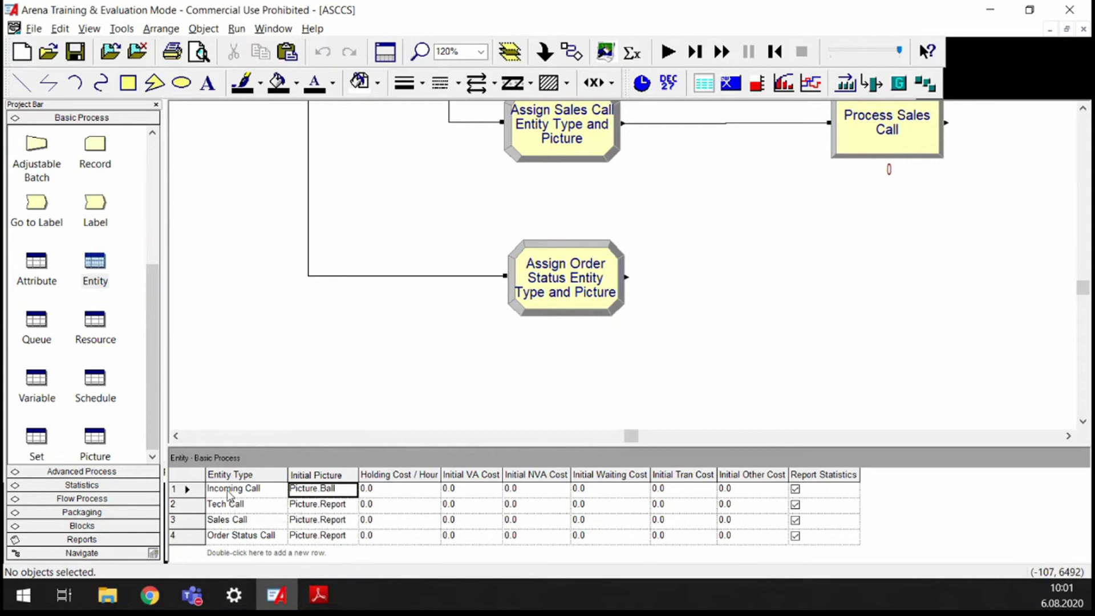
Step: Move the Assign Order Status module slightly left and up in the flowchart and check its assignments
left_click_drag(1084, 289, 1083, 266)
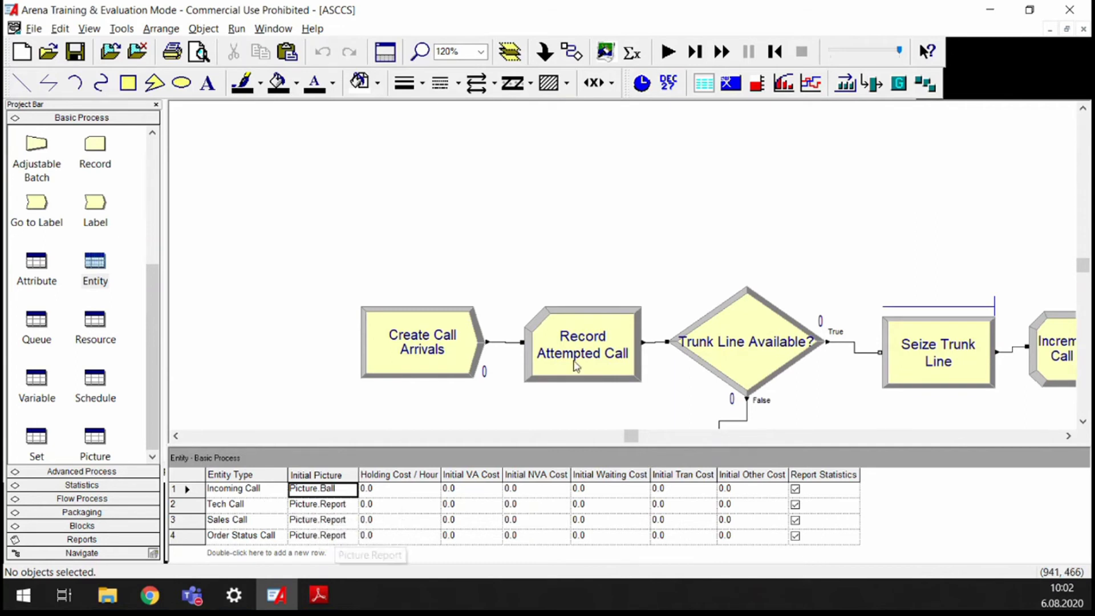
left_click(1086, 279)
scroll(751, 371, "down", 10)
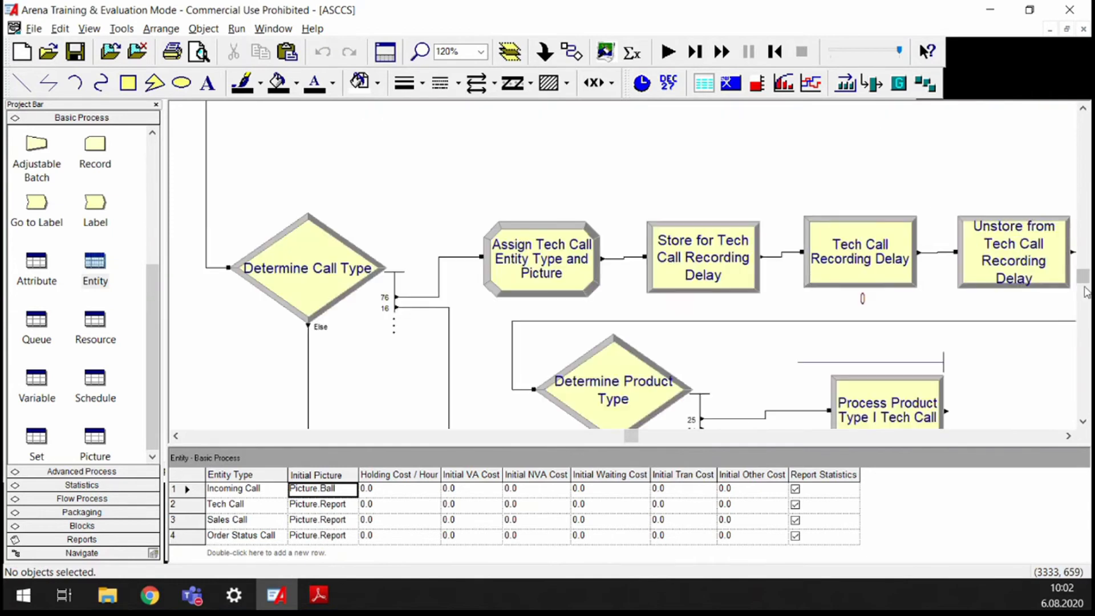
scroll(656, 425, "up", 2)
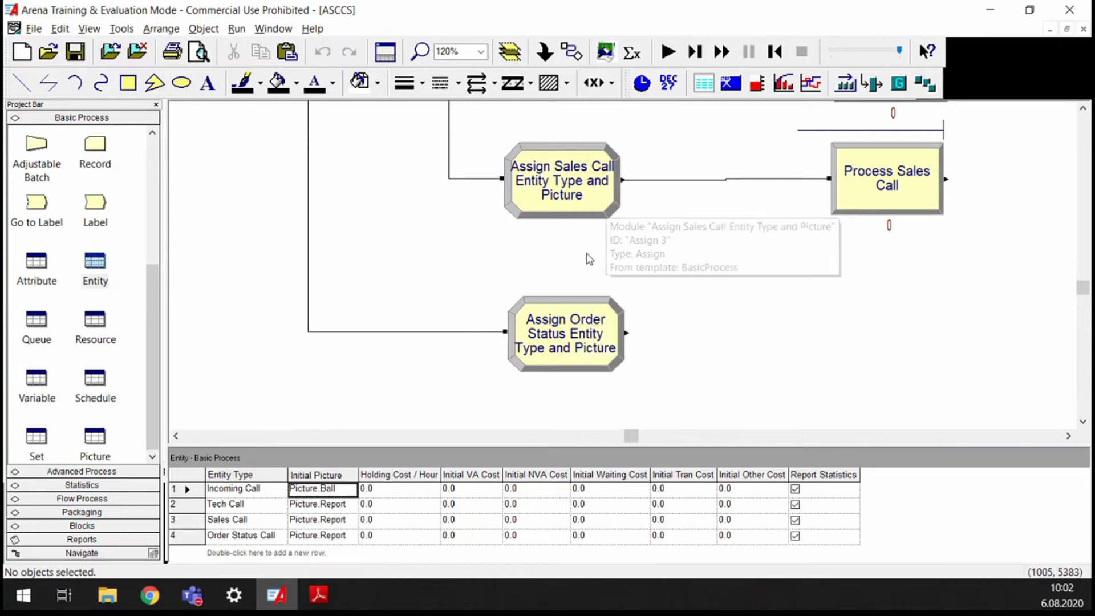
left_click(567, 357)
left_click_drag(567, 357, 533, 347)
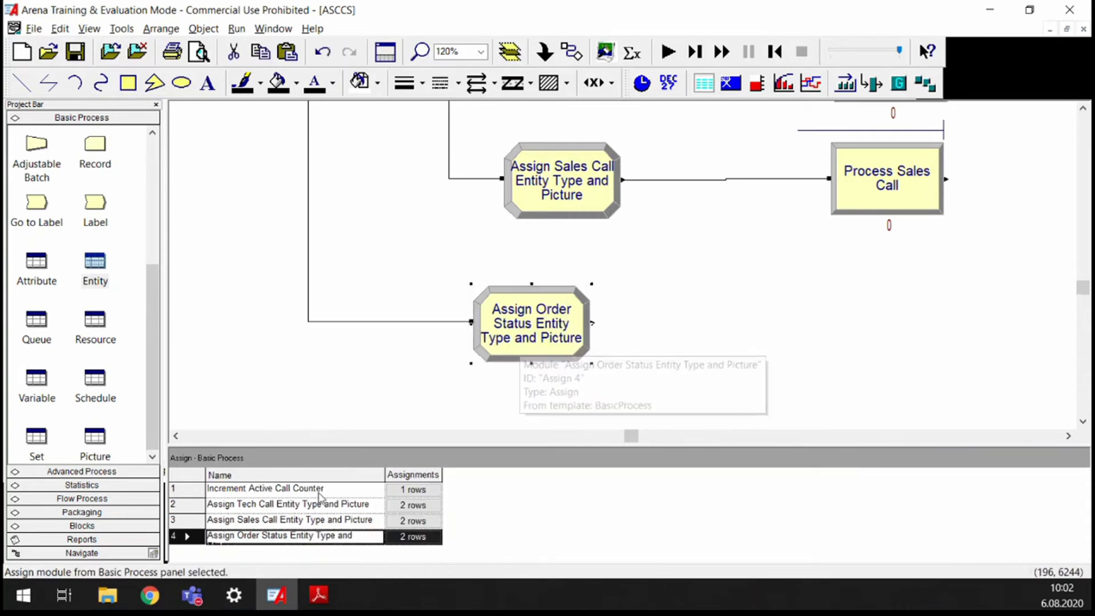
double_click(548, 342)
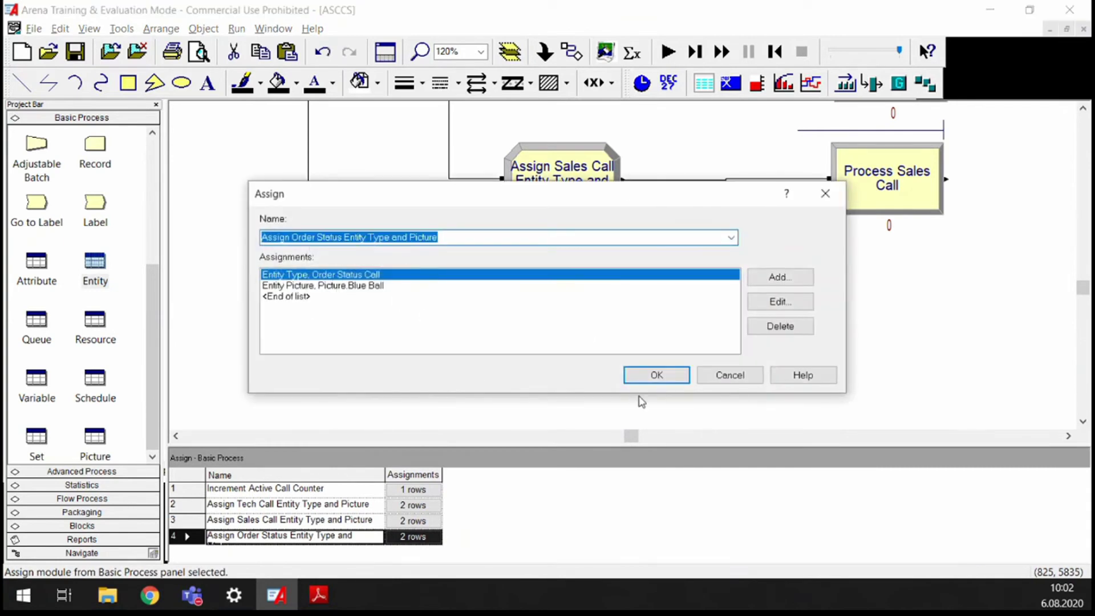
left_click(656, 374)
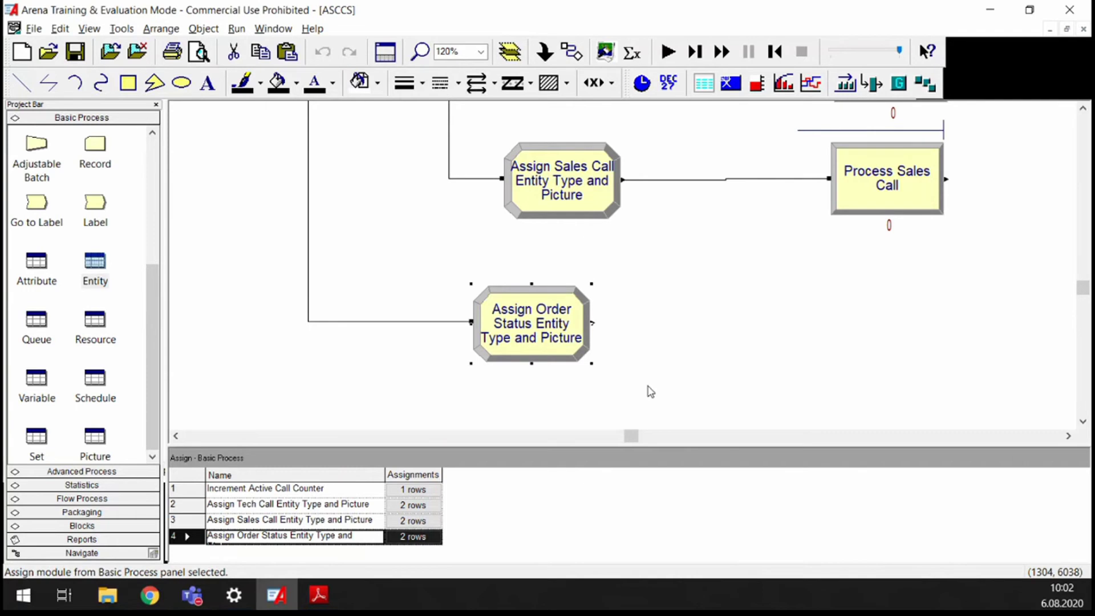
Step: Switch to the Simulation with Arena PDF in Adobe Reader and read the paragraph on order-status calls
key("alt+Tab")
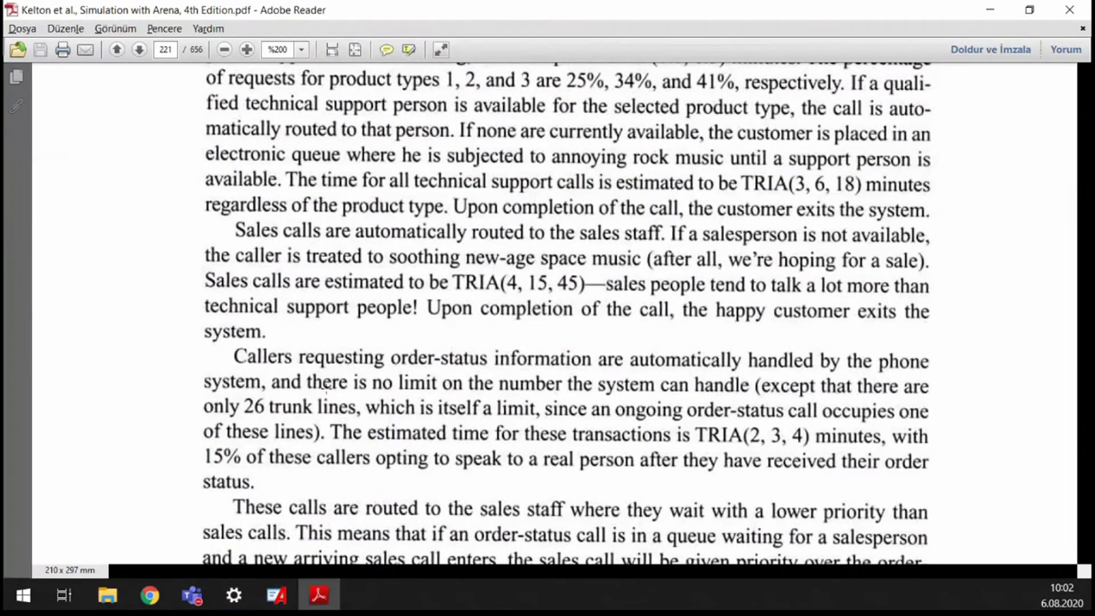
left_click_drag(381, 357, 309, 401)
left_click(420, 412)
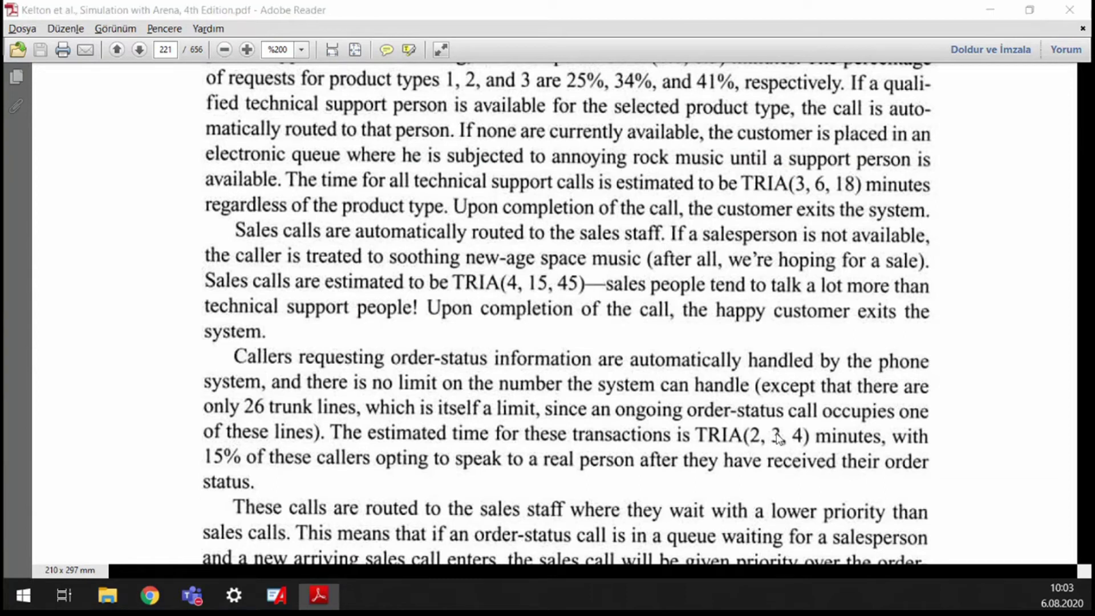
Step: Switch back to Arena and examine the store, delay and unstore modules of the initial recording delay
key("alt+Tab")
scroll(767, 276, "up", 5)
key("minus")
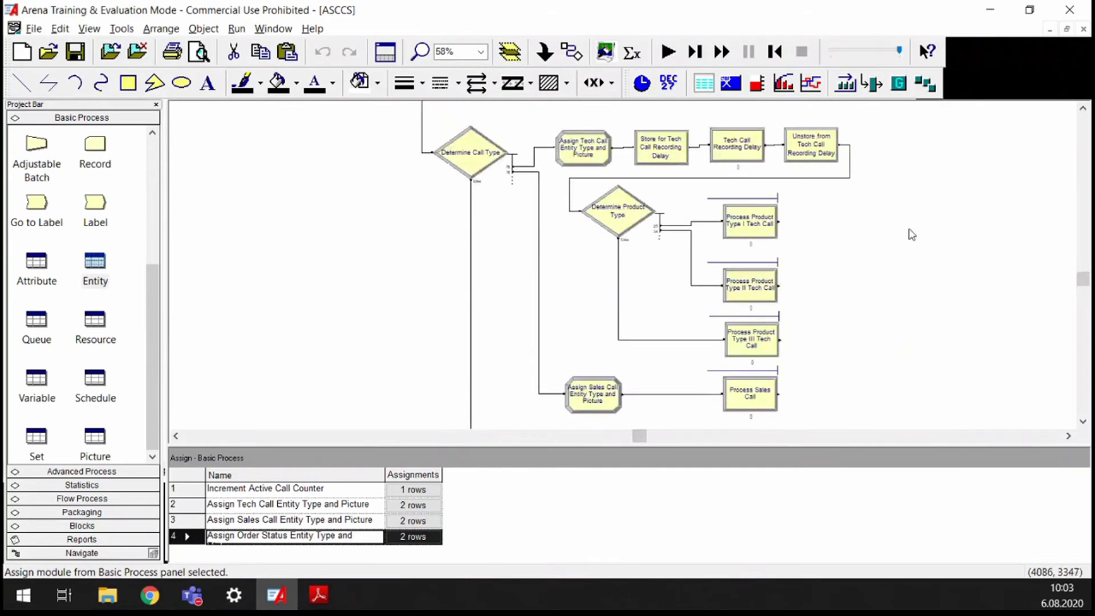
scroll(909, 235, "up", 6)
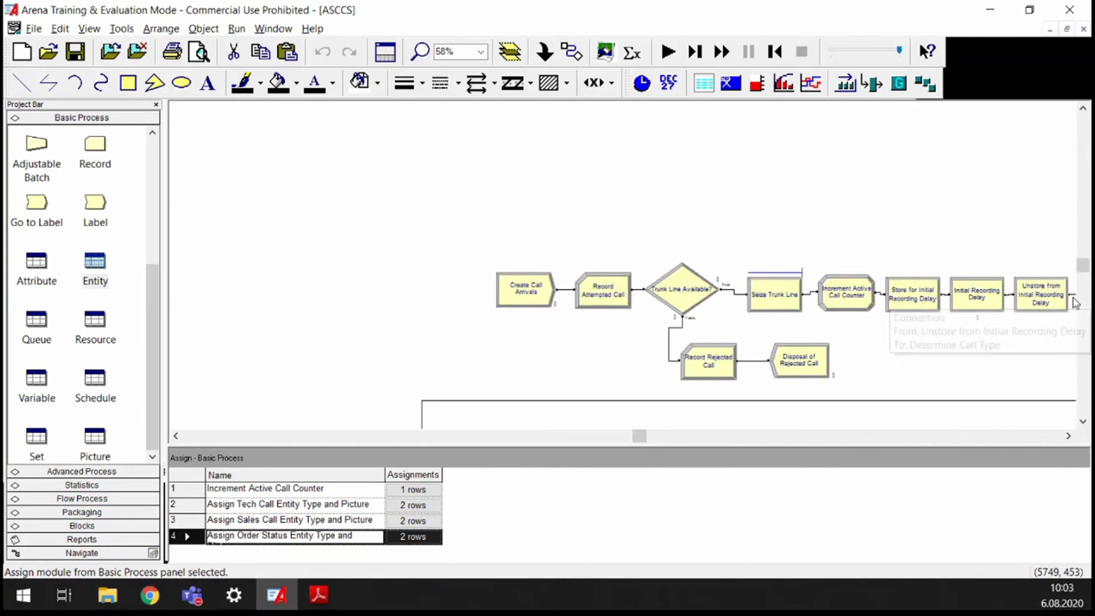
left_click_drag(640, 436, 697, 436)
key("plus")
key("plus")
key("plus")
key("plus")
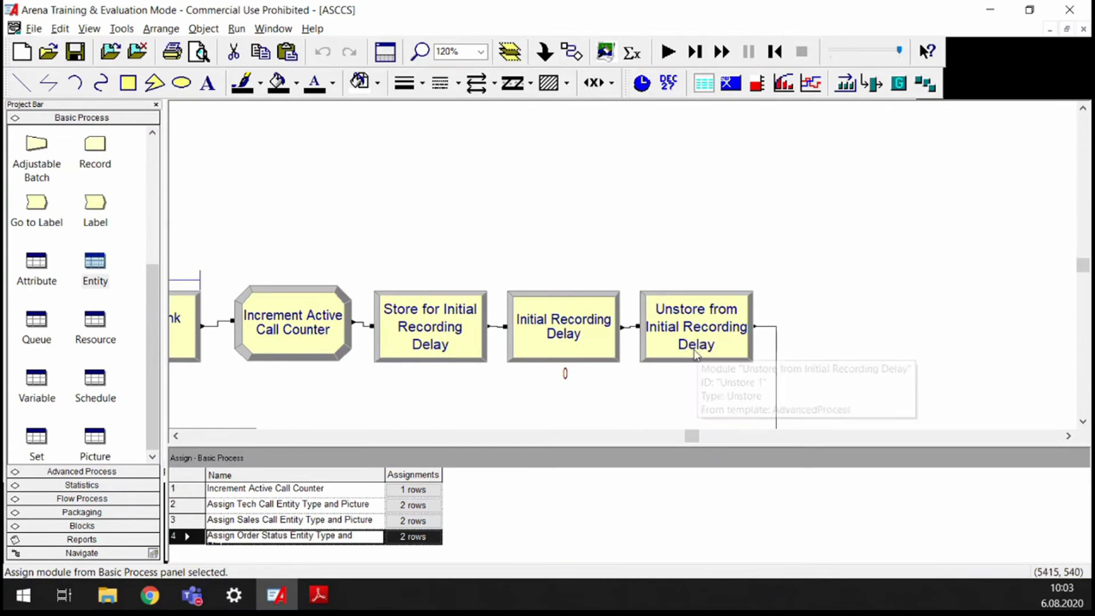
Step: Review the modules offered in the Advanced Process and Basic Process templates
left_click(63, 472)
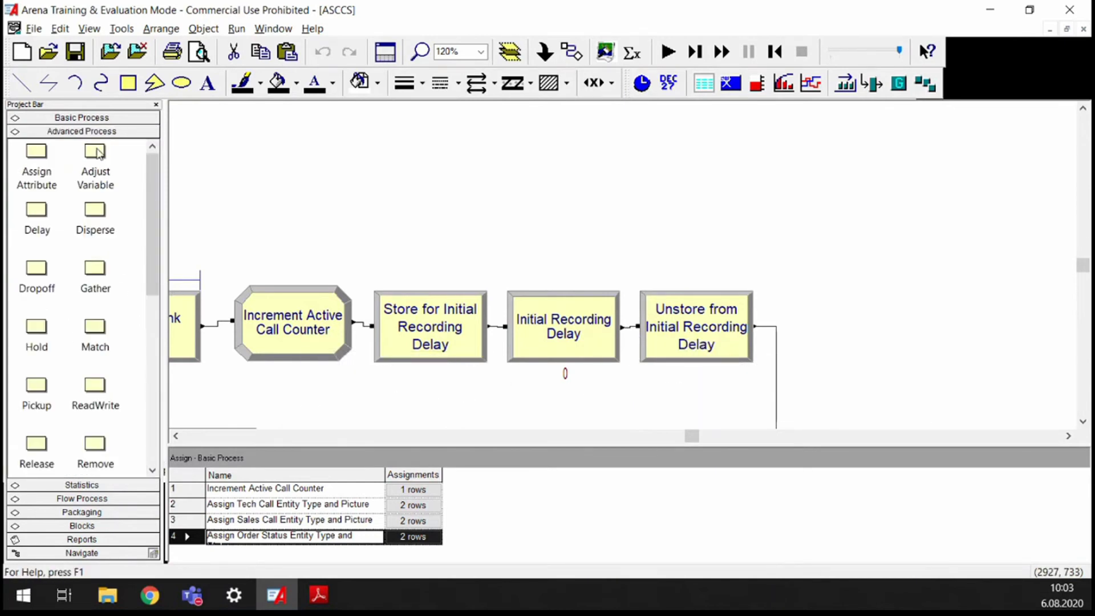
scroll(70, 437, "down", 5)
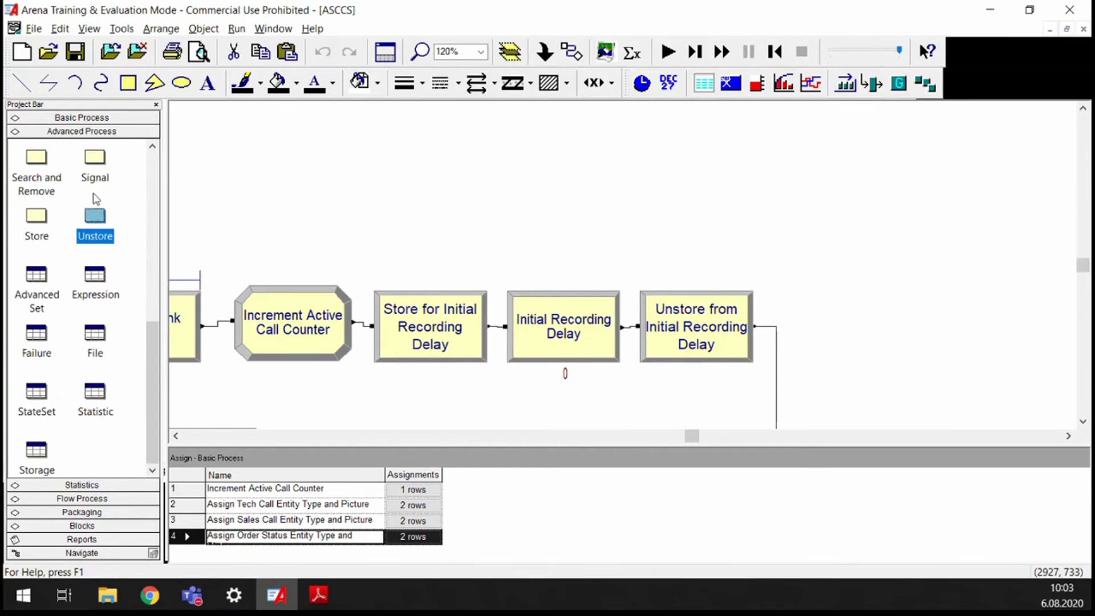
left_click(95, 119)
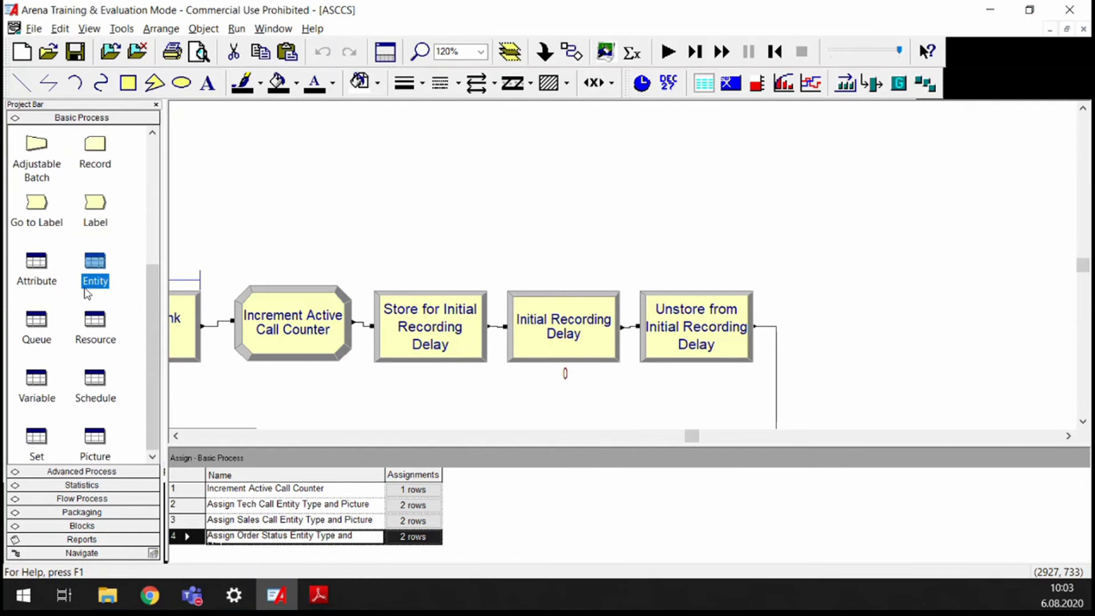
scroll(78, 243, "up", 4)
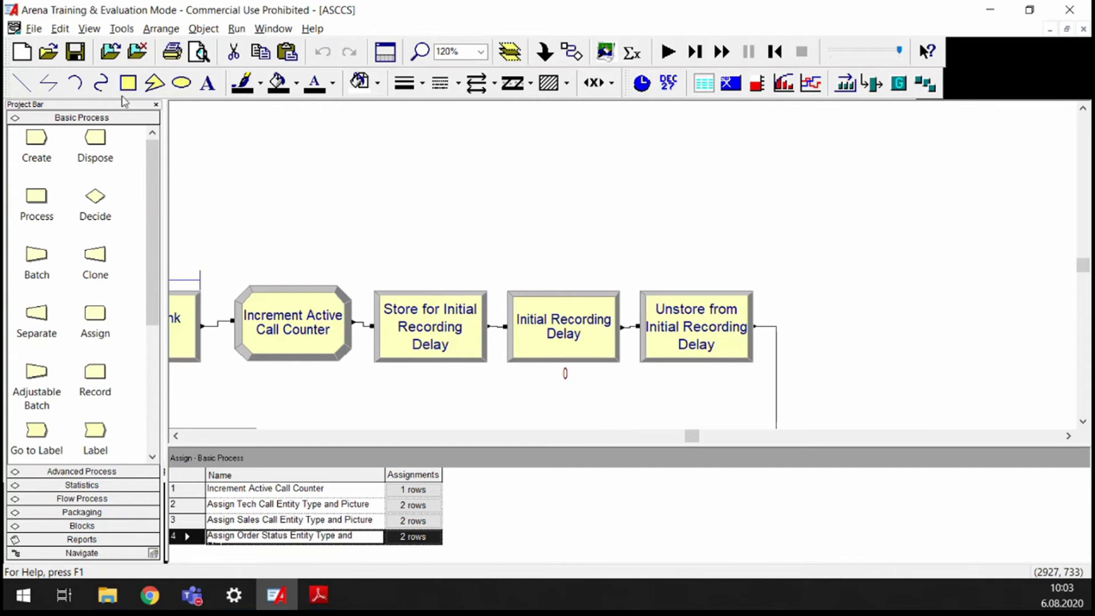
left_click(83, 474)
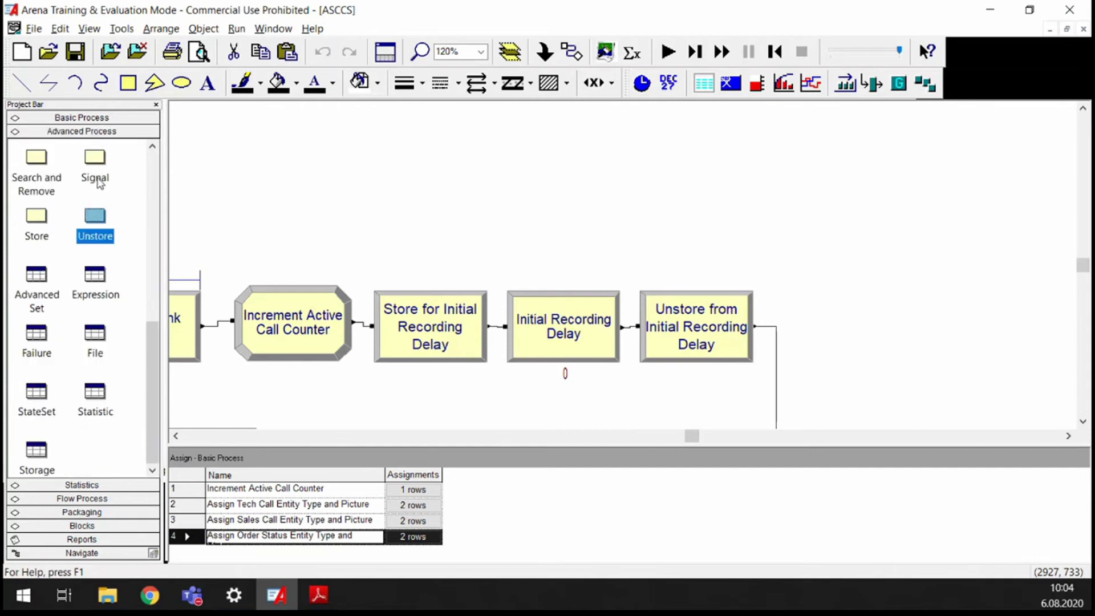
scroll(94, 181, "up", 5)
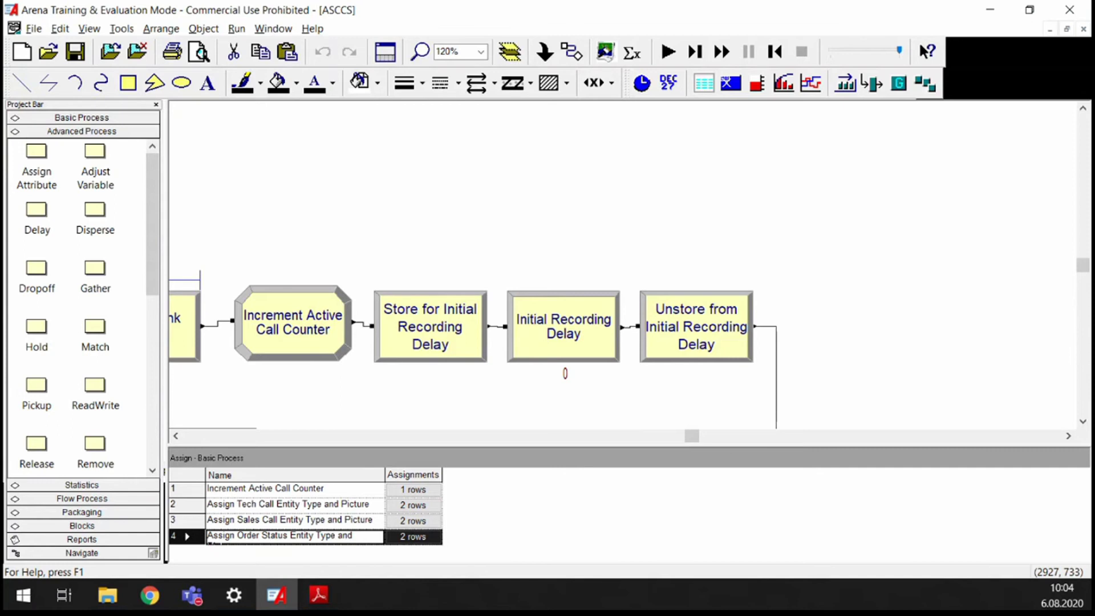
Step: Look through the full list of modules in the Blocks template
left_click(81, 527)
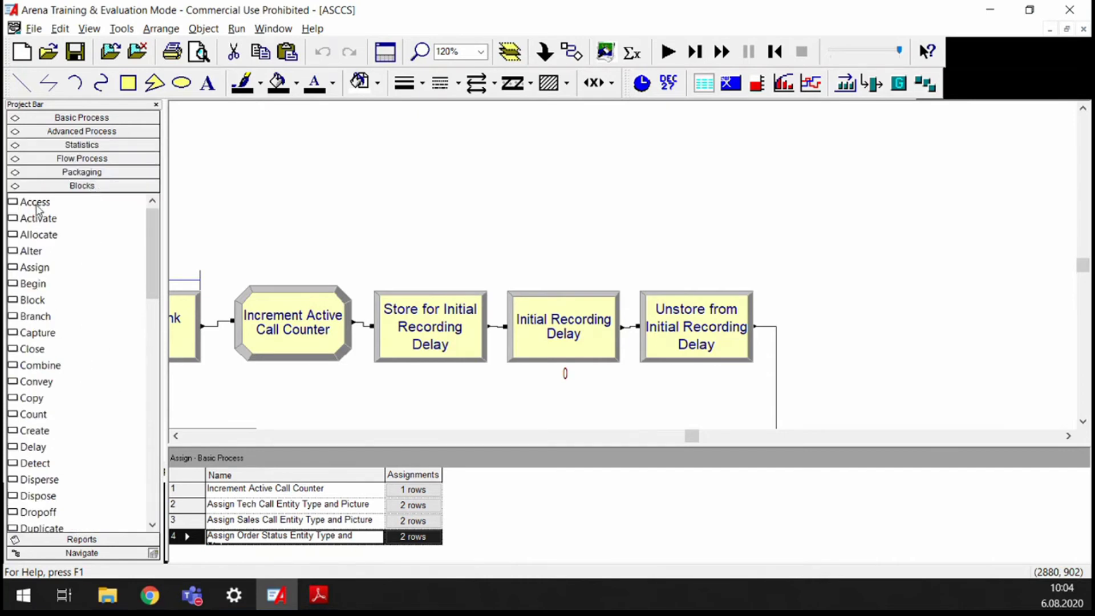
left_click_drag(149, 234, 163, 474)
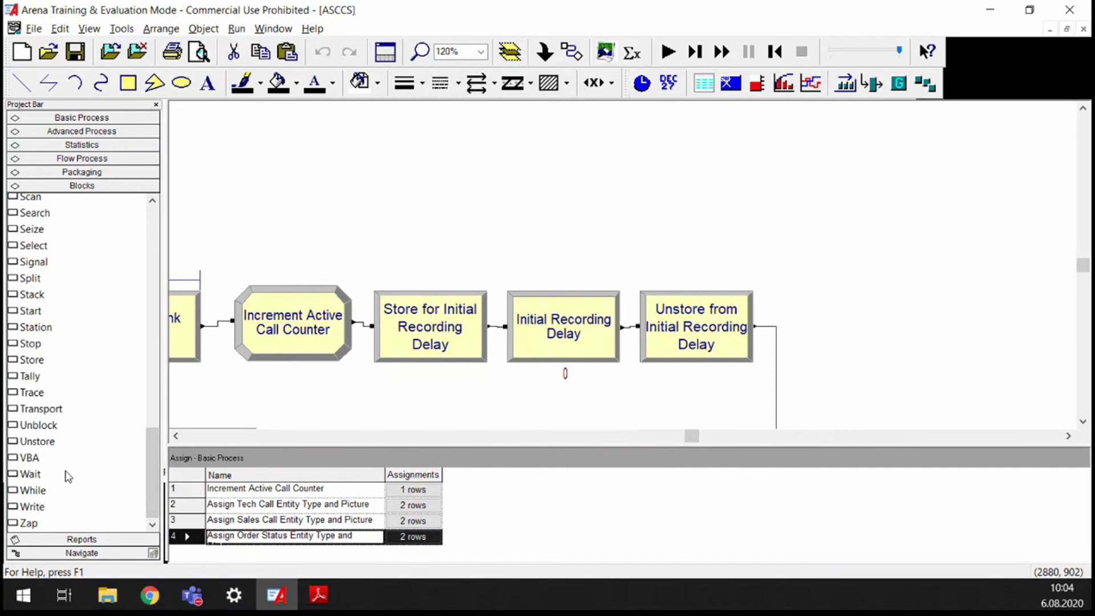
scroll(65, 474, "up", 10)
scroll(51, 385, "down", 4)
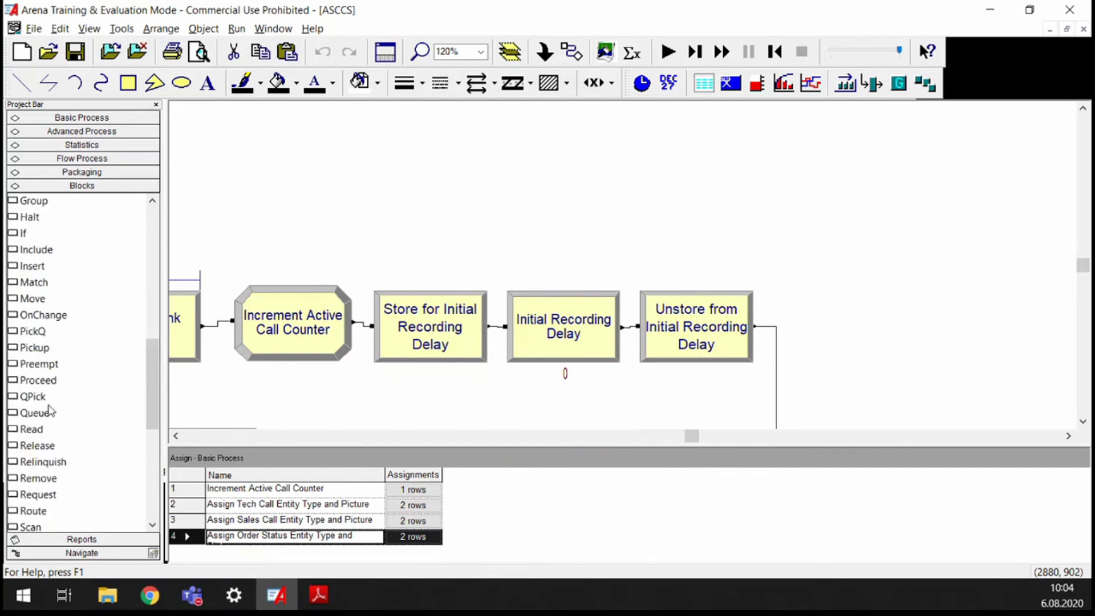
scroll(28, 321, "up", 3)
scroll(28, 321, "down", 6)
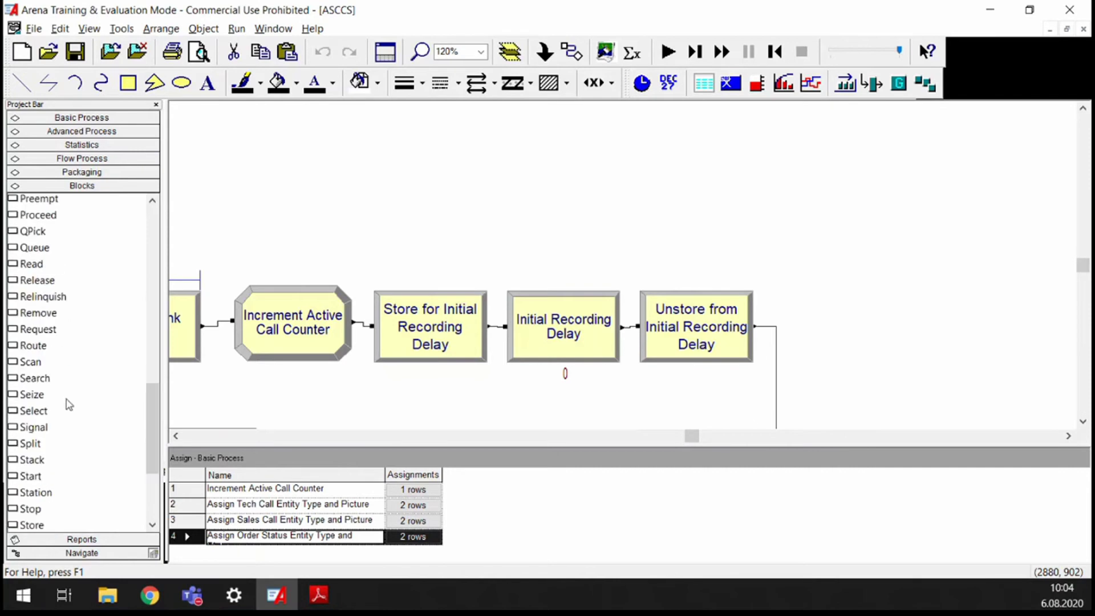
Step: Inspect the Seize, Delay, Release and Count modules of the Blocks template and their data fields
left_click(39, 395)
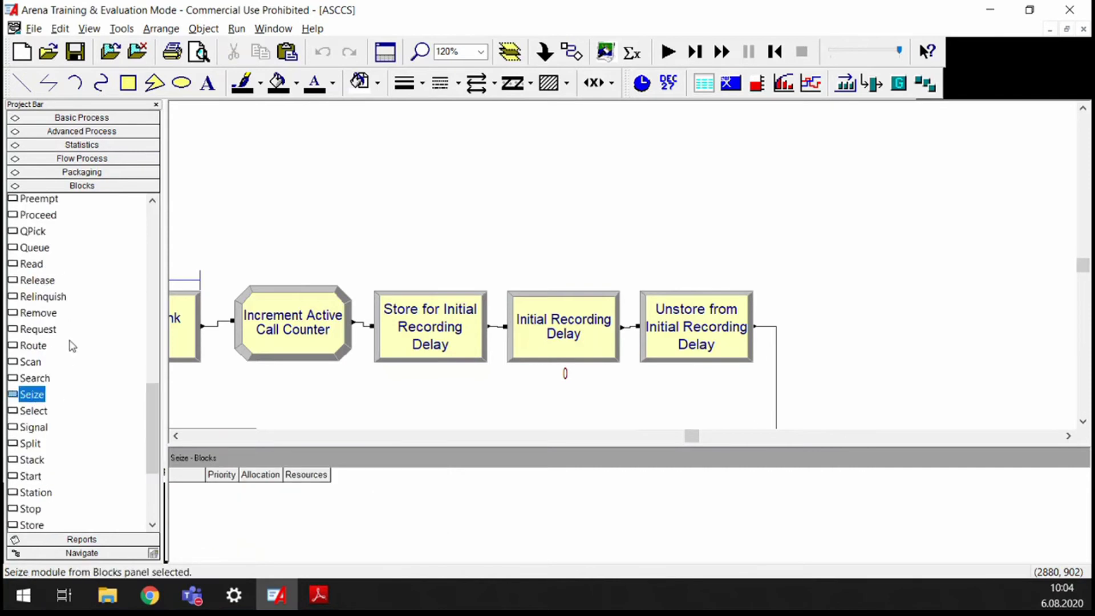
scroll(73, 345, "up", 12)
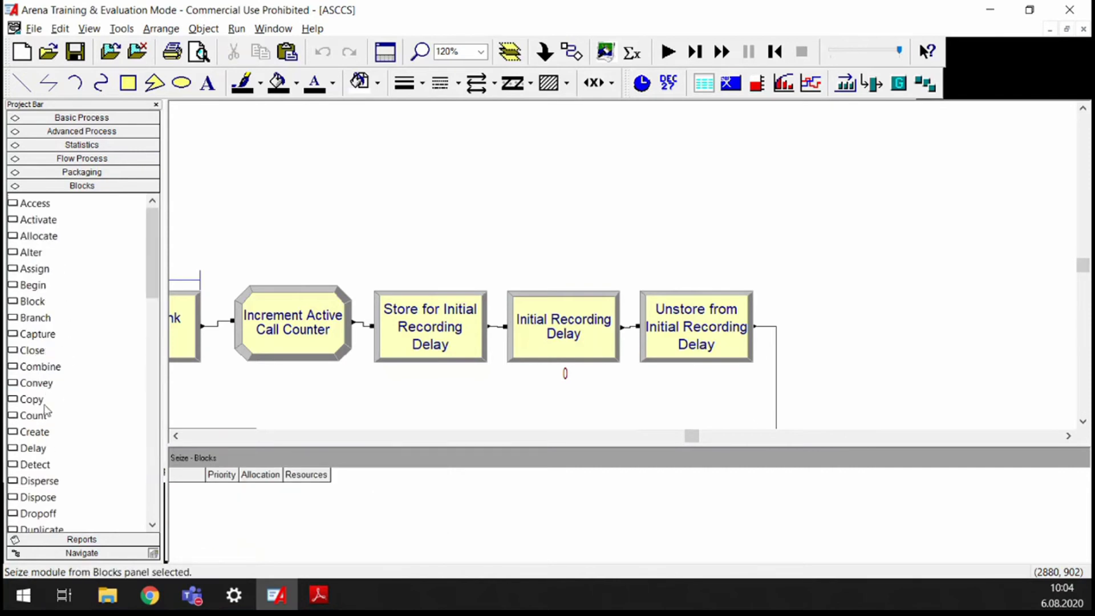
scroll(45, 505, "down", 3)
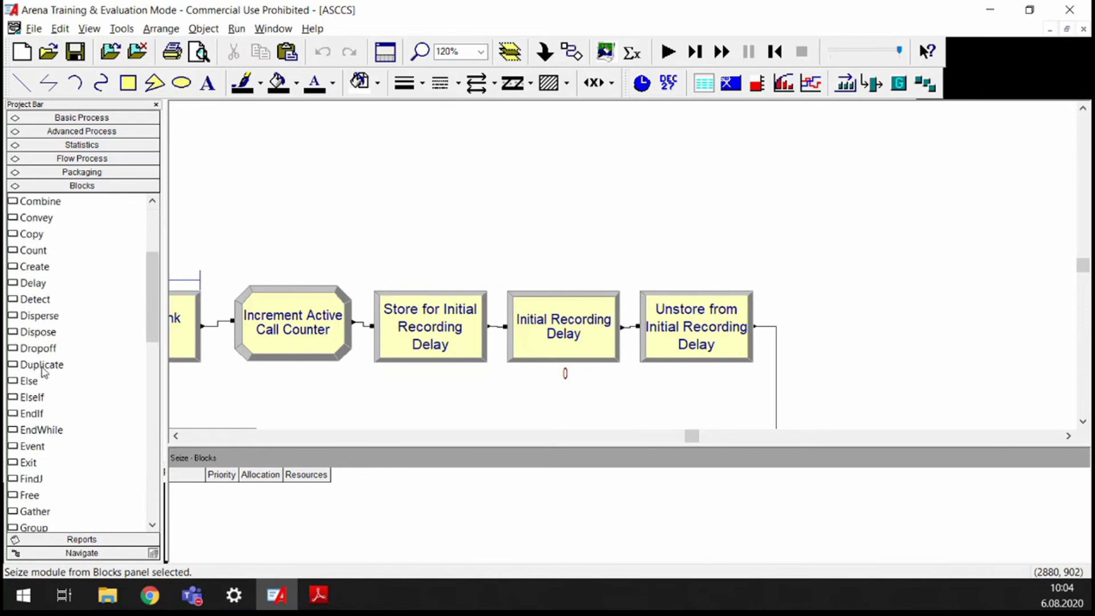
left_click(38, 285)
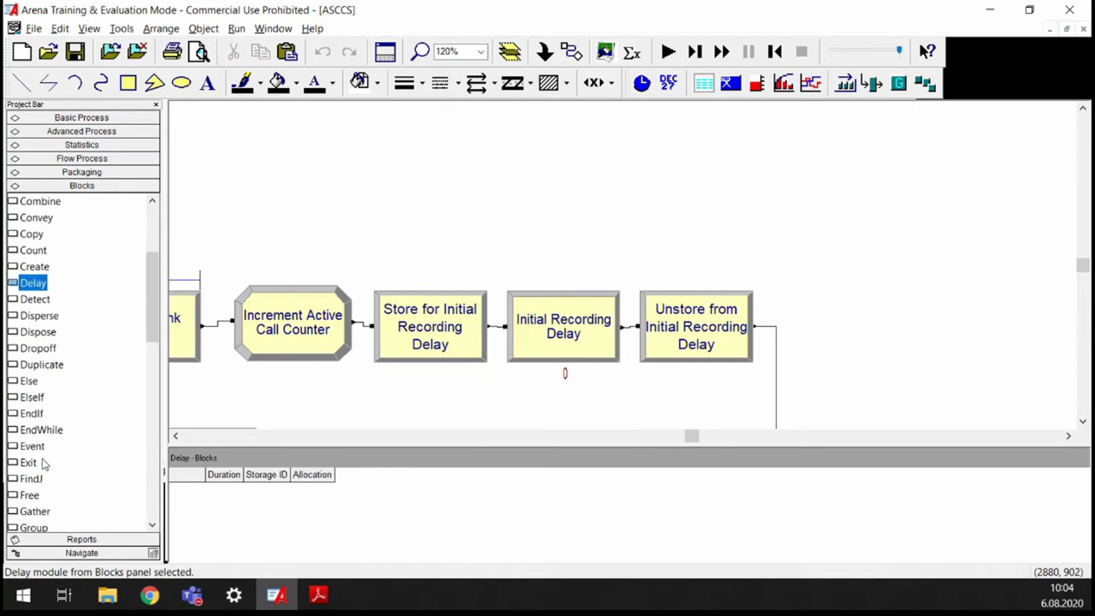
scroll(49, 448, "down", 10)
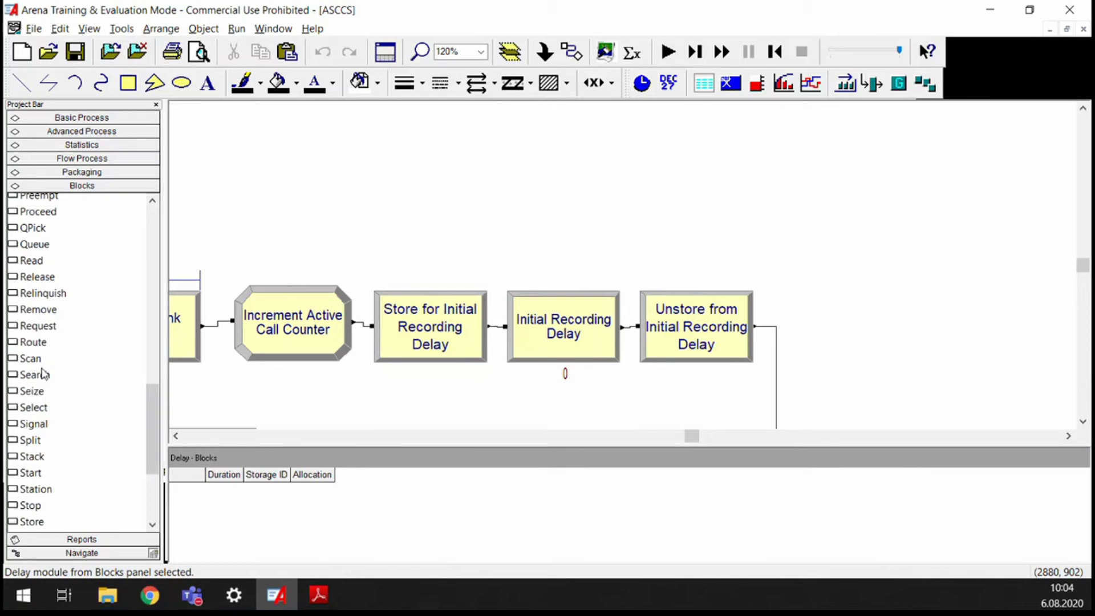
left_click(40, 279)
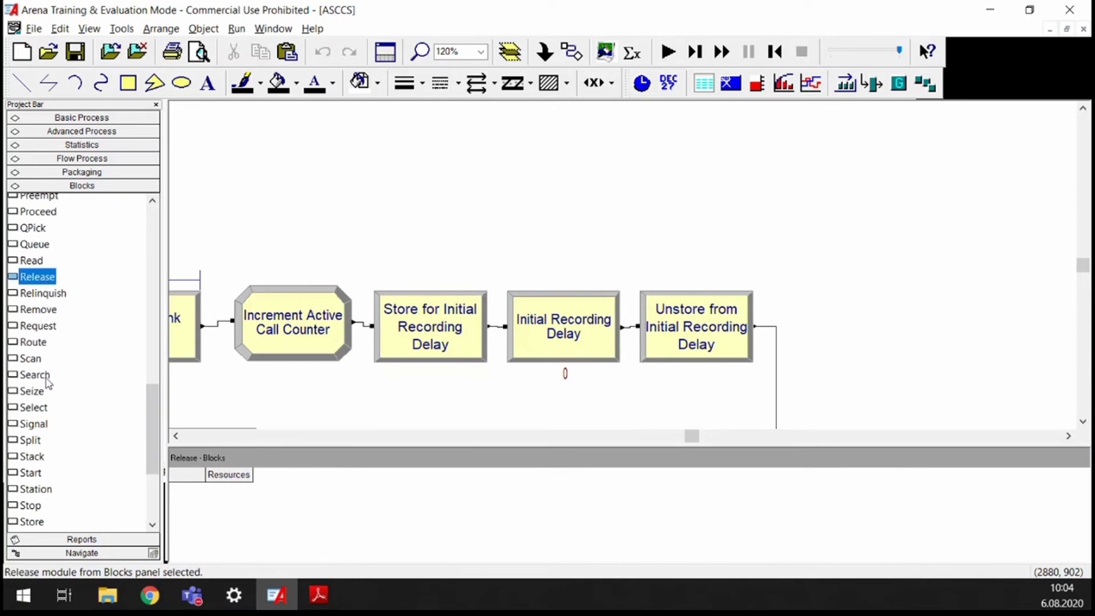
scroll(47, 488, "up", 15)
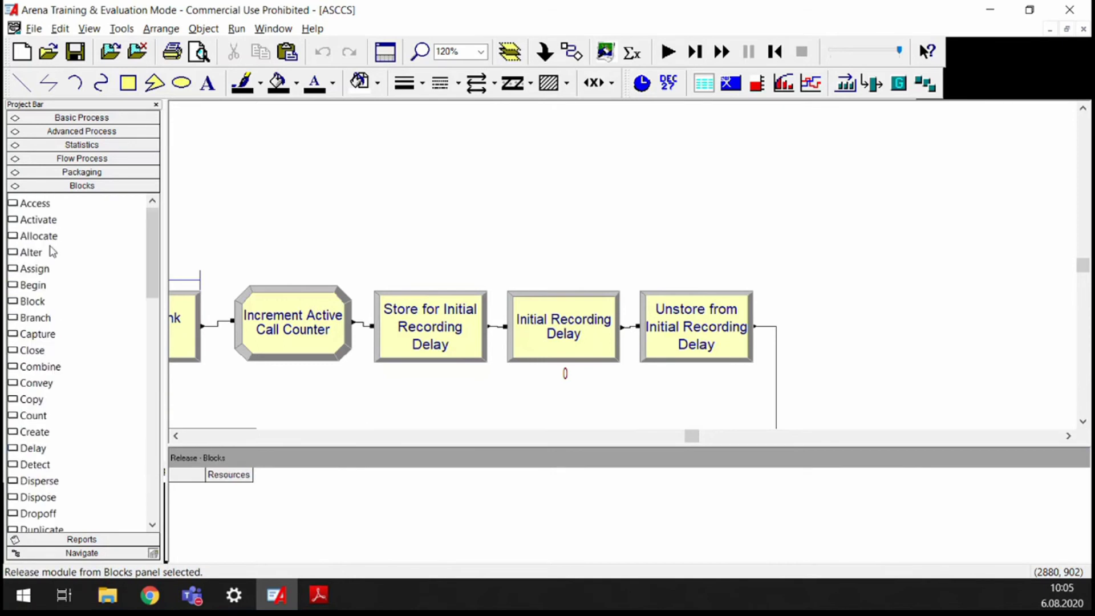
left_click(43, 419)
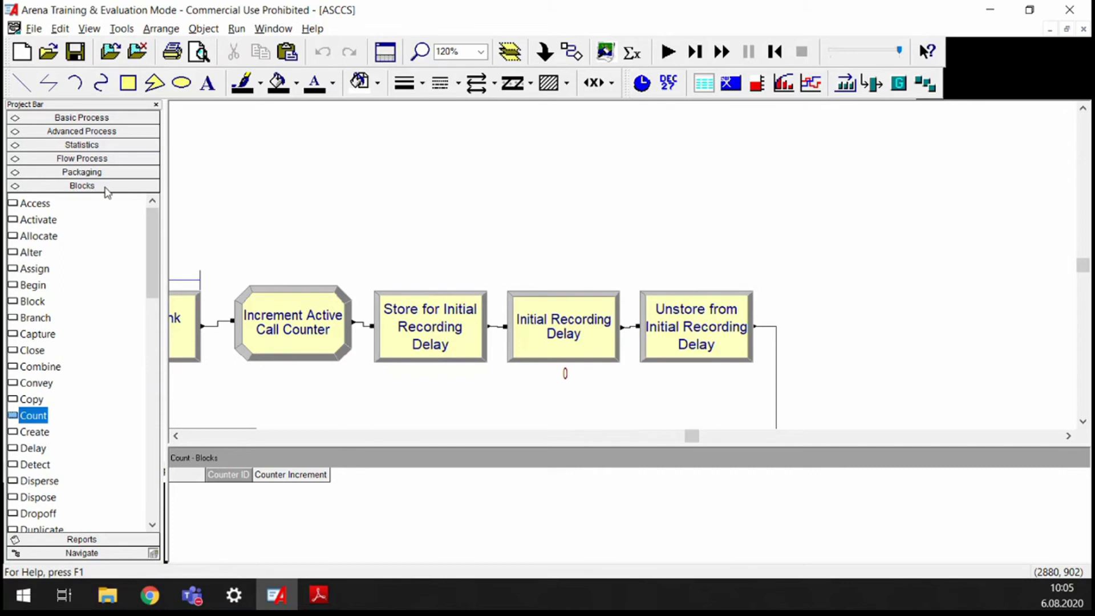
left_click_drag(153, 266, 150, 465)
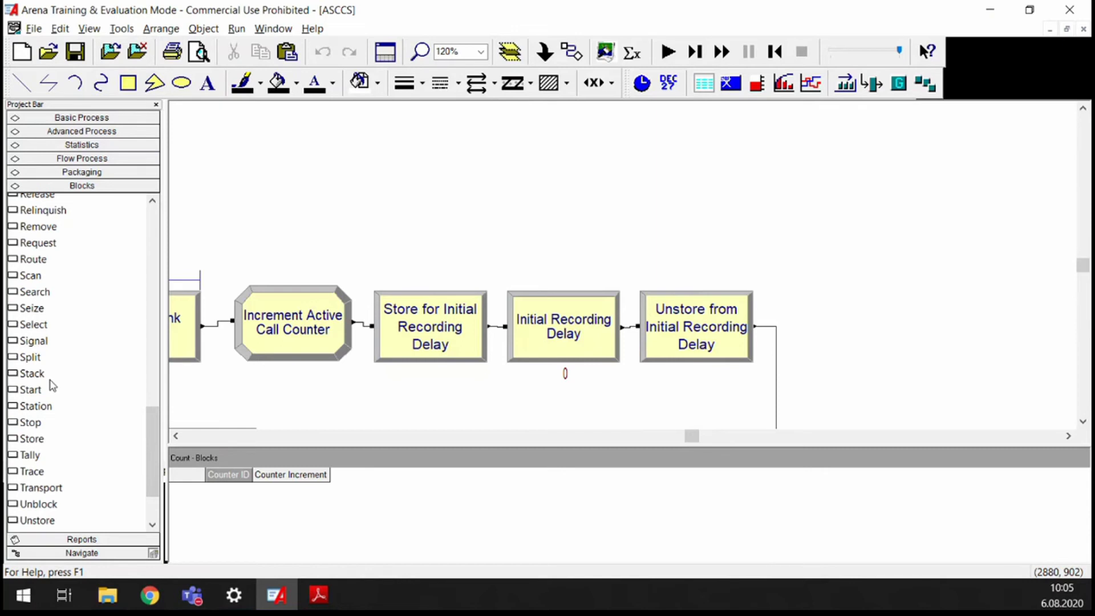
Step: Place a Process module above the recording delay modules, try the Seize Delay Release action without a resource, and delete the module
left_click(79, 117)
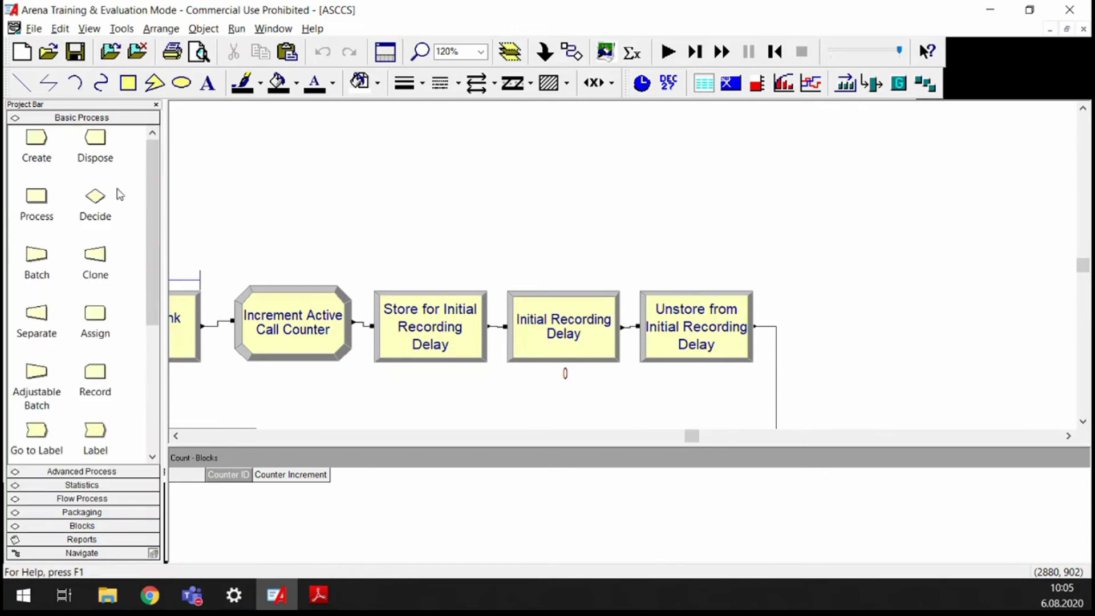
left_click_drag(37, 196, 441, 199)
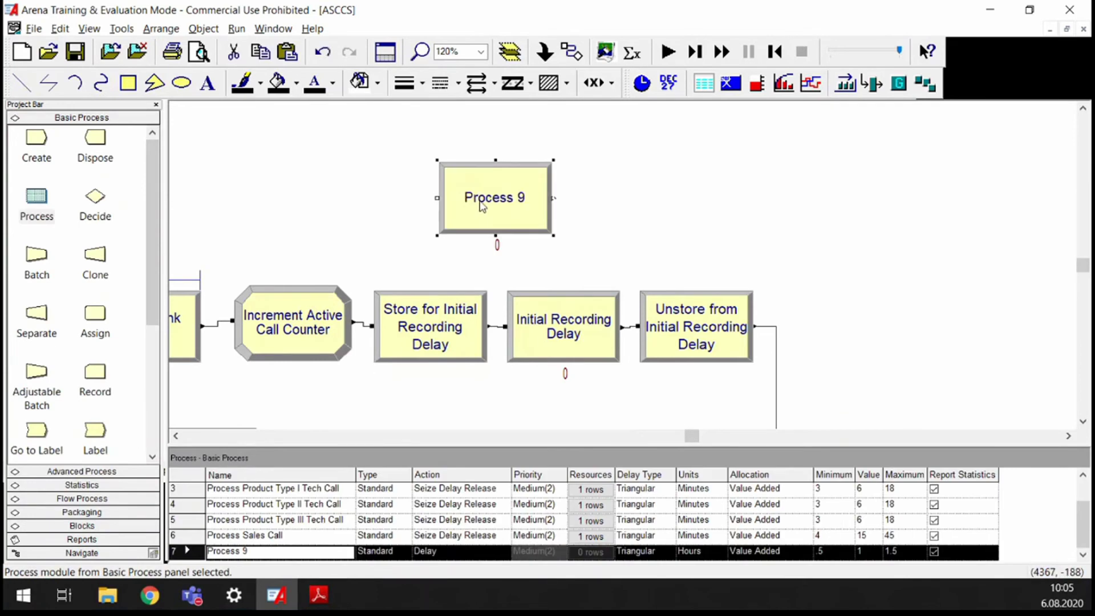
double_click(478, 200)
left_click(438, 223)
left_click(423, 259)
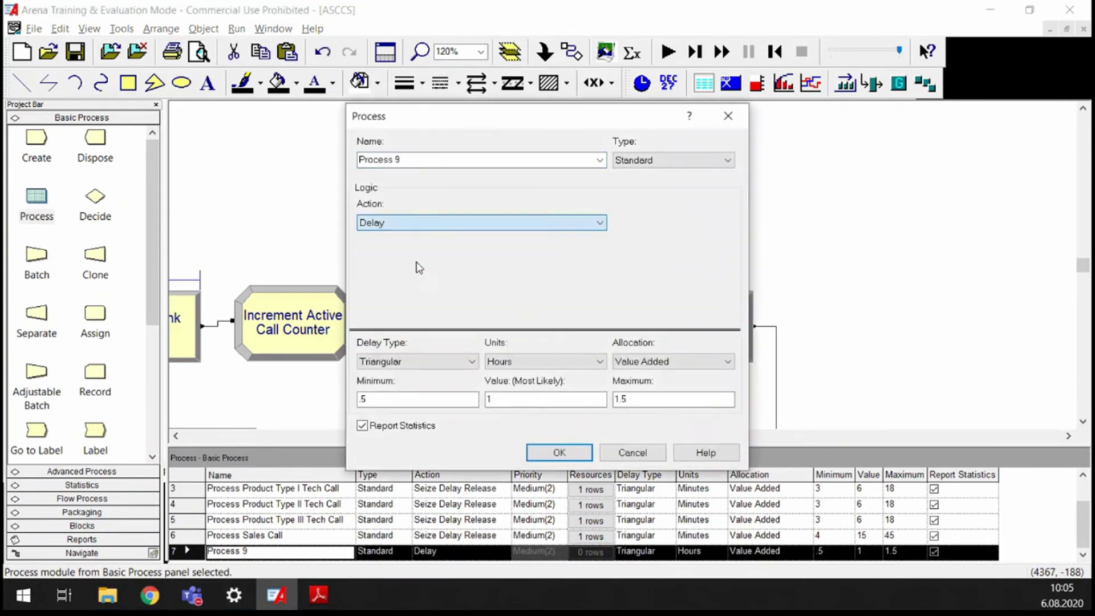
left_click(552, 453)
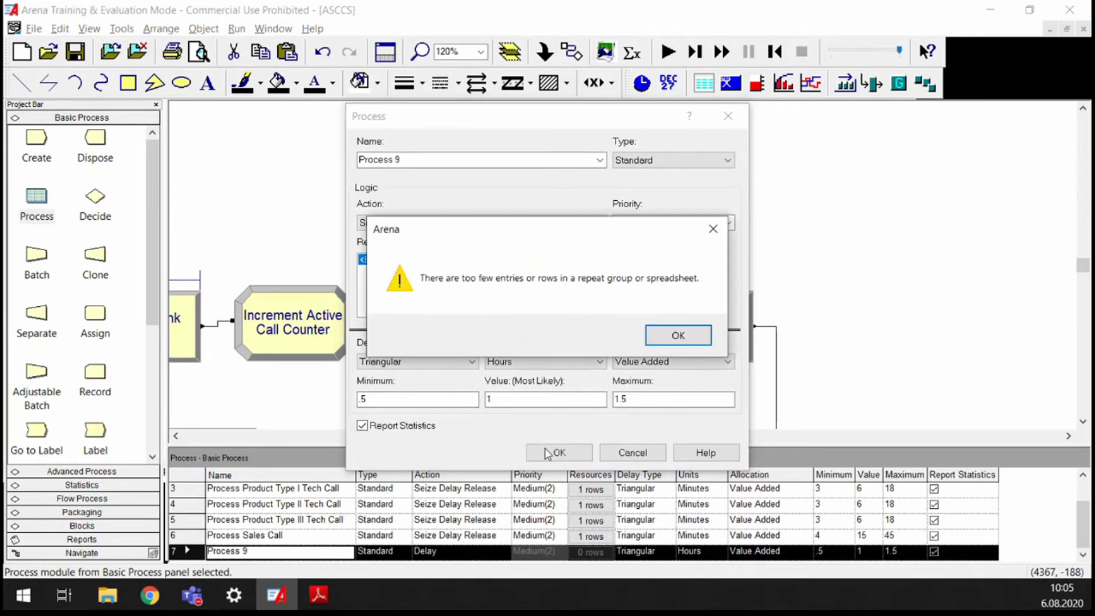
left_click(710, 340)
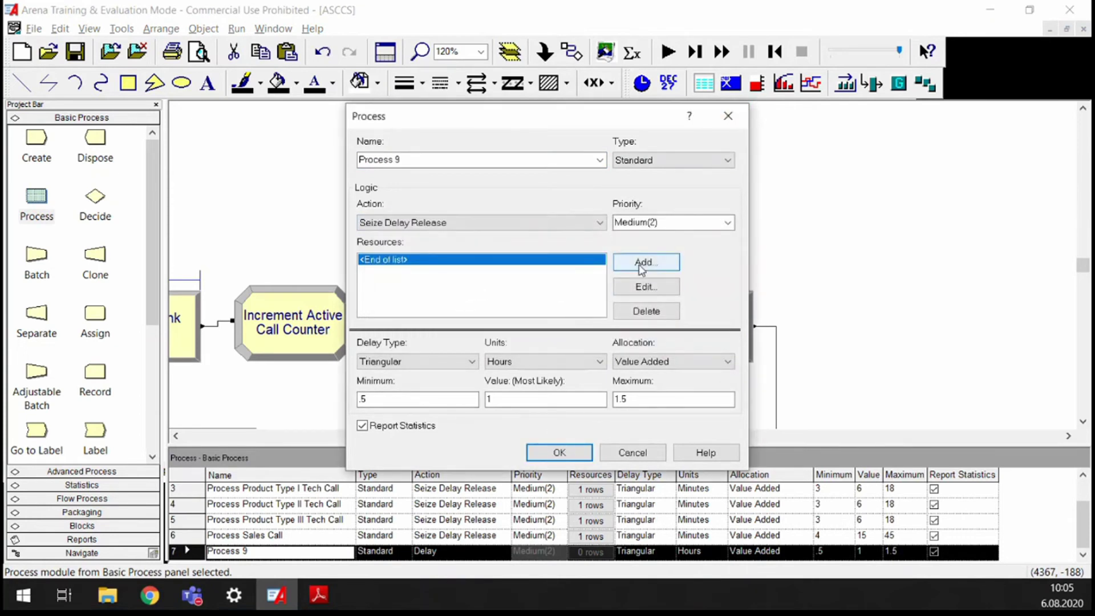
left_click(728, 116)
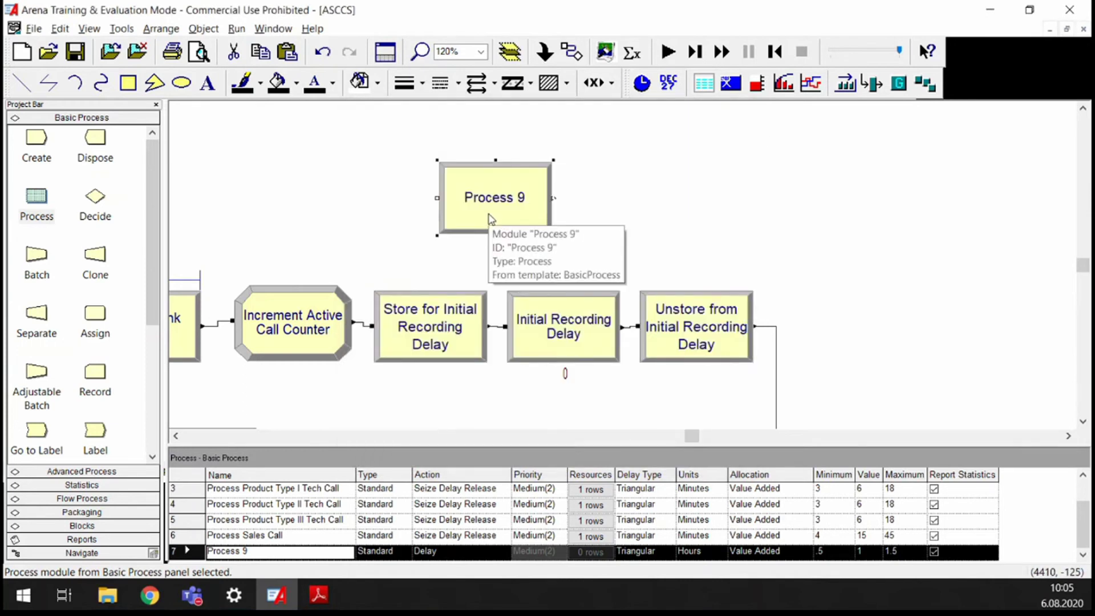
key("Delete")
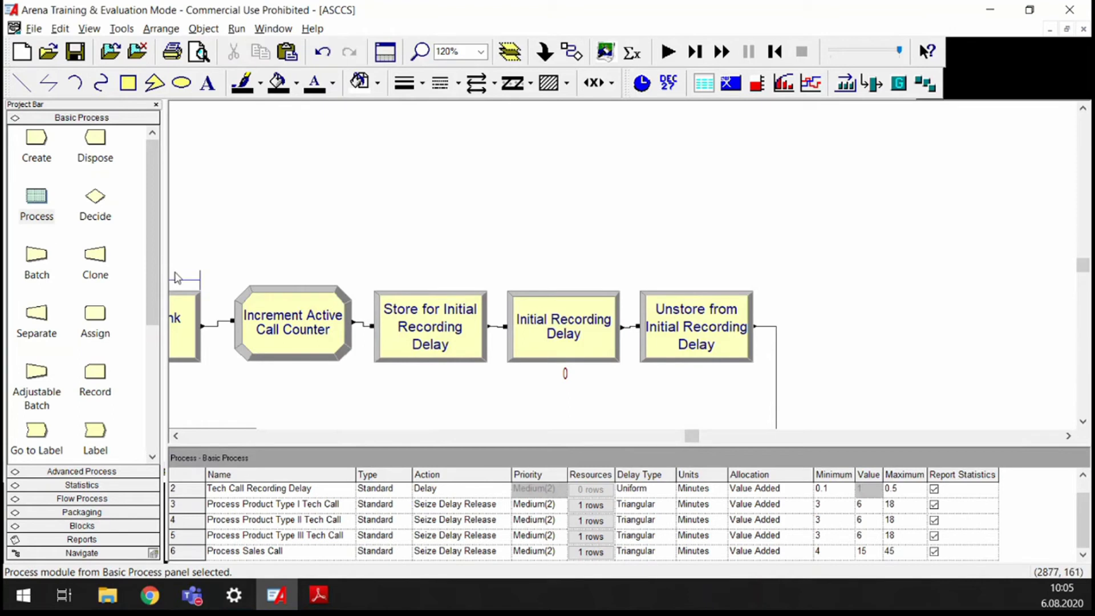
Step: Compare the Seize module of the Blocks template with the modules offered in the Basic Process and Advanced Process templates
left_click_drag(156, 258, 157, 329)
left_click(85, 525)
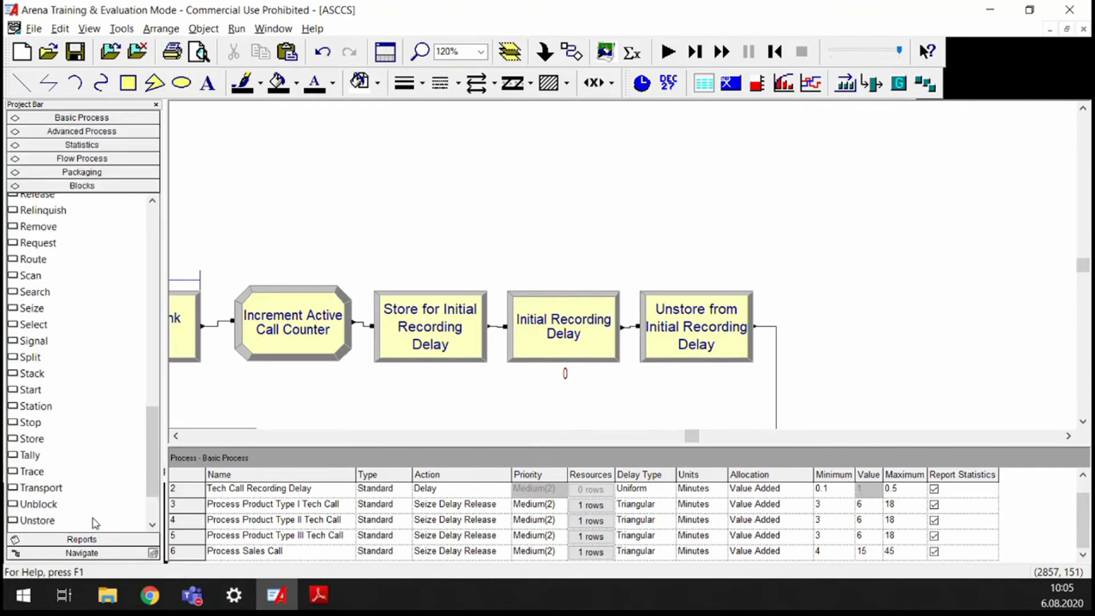
left_click(29, 311)
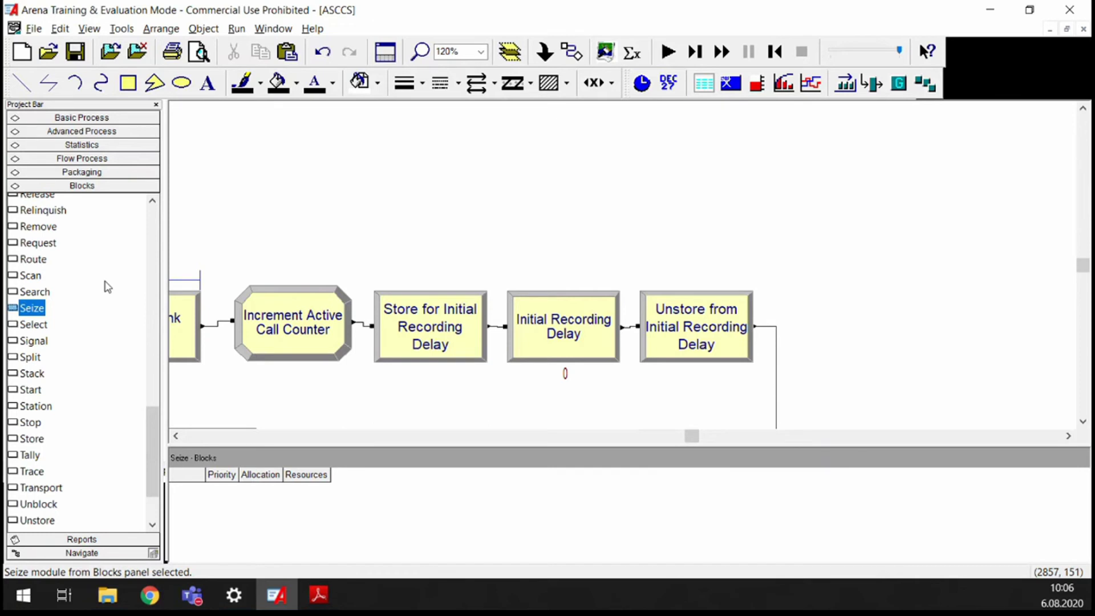
left_click(87, 118)
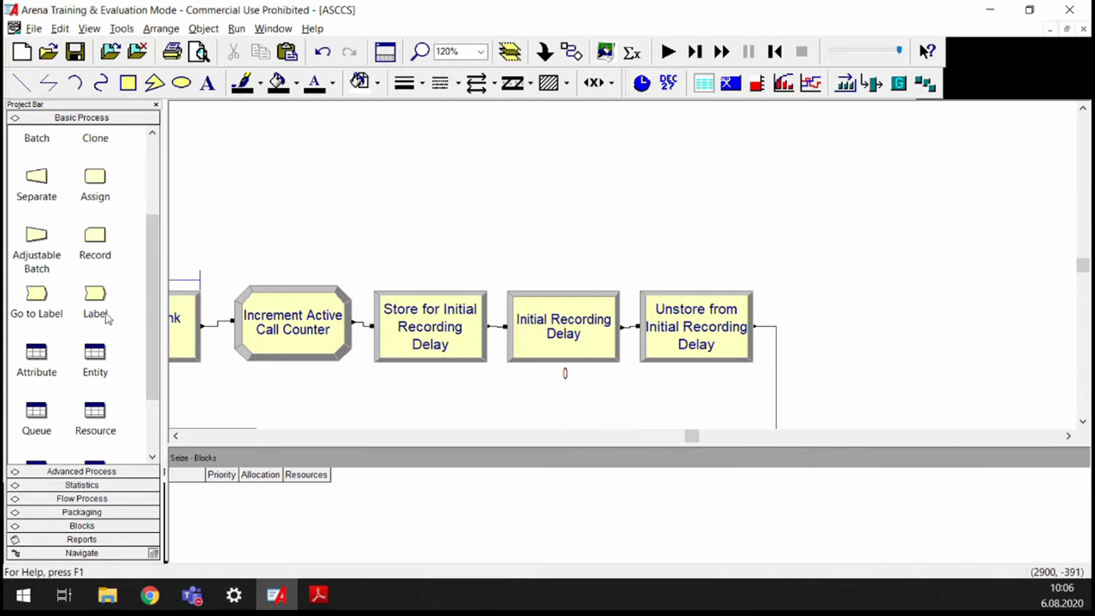
left_click(88, 472)
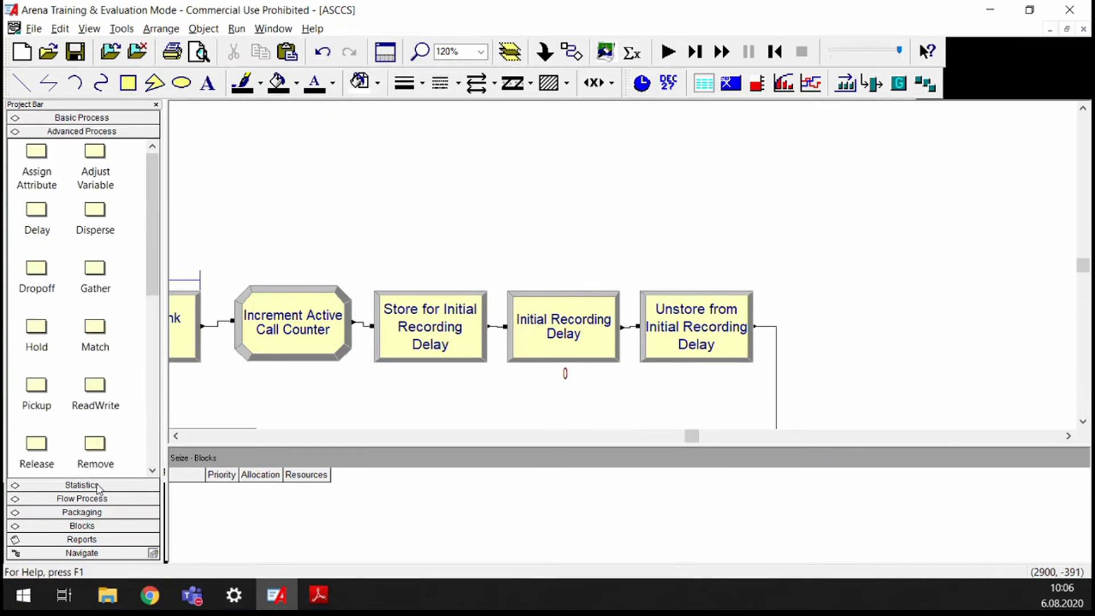
left_click(81, 528)
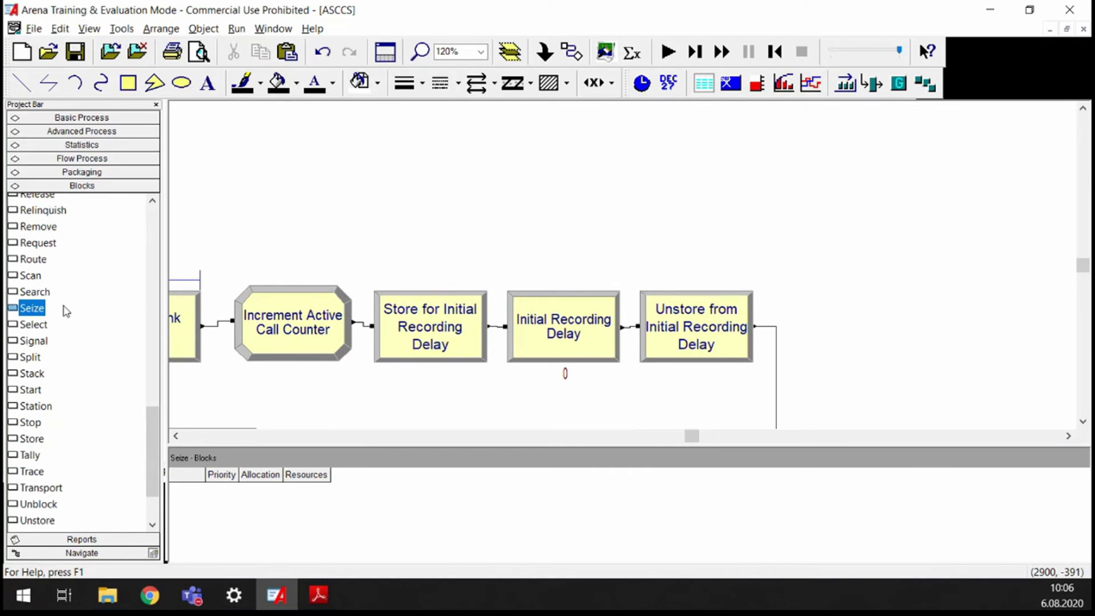
Step: Inspect the If, Else, ElseIf and EndIf modules of the Blocks template and glance back at the Basic Process template
scroll(61, 340, "up", 12)
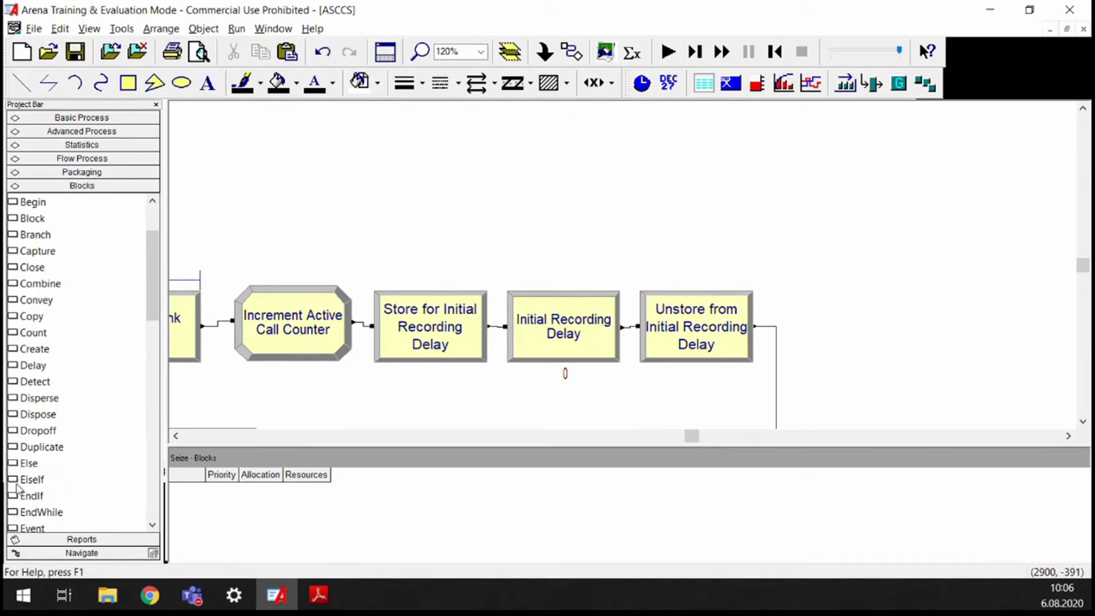
scroll(25, 479, "down", 3)
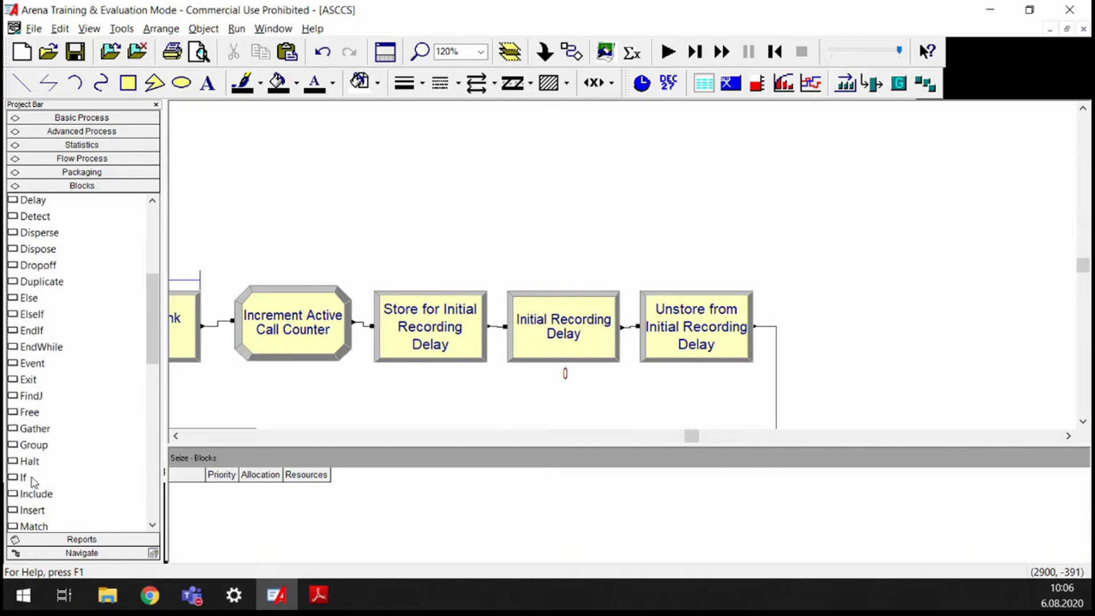
left_click(31, 479)
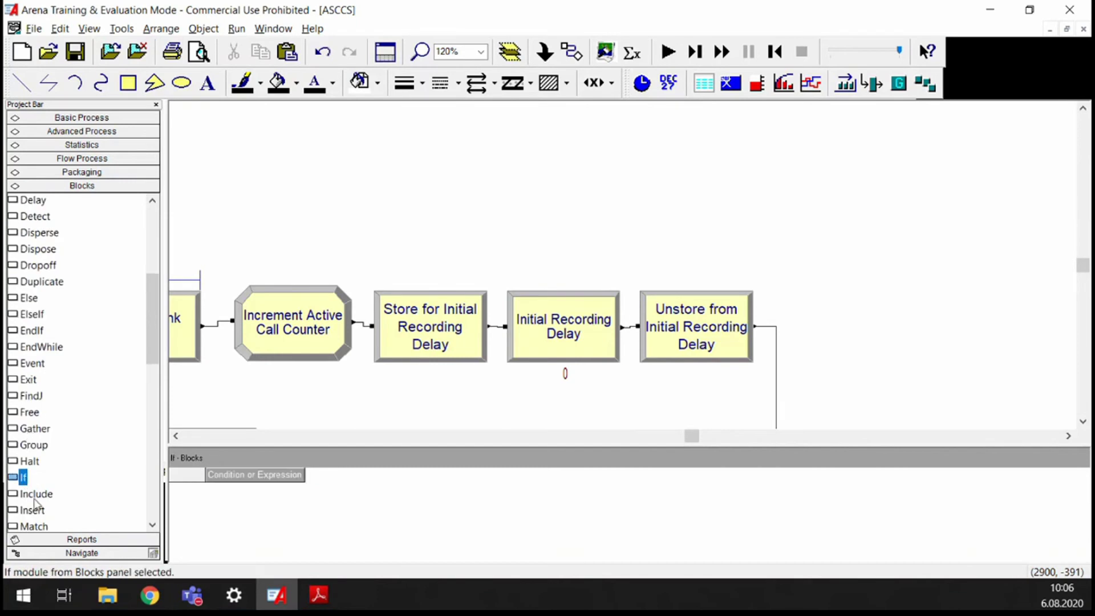
left_click(31, 298)
left_click(34, 314)
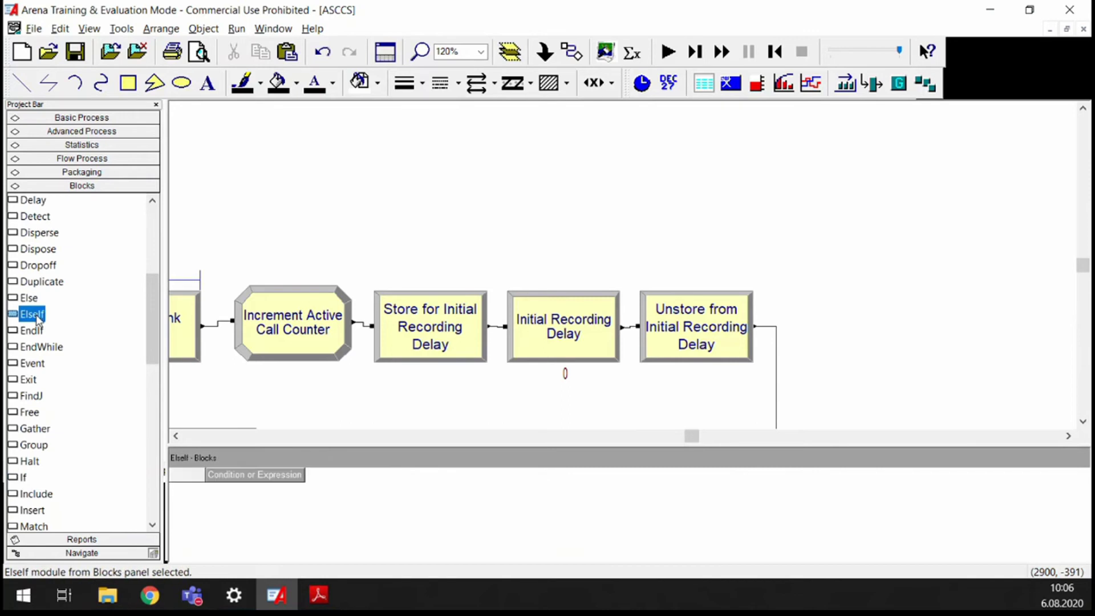
left_click(34, 331)
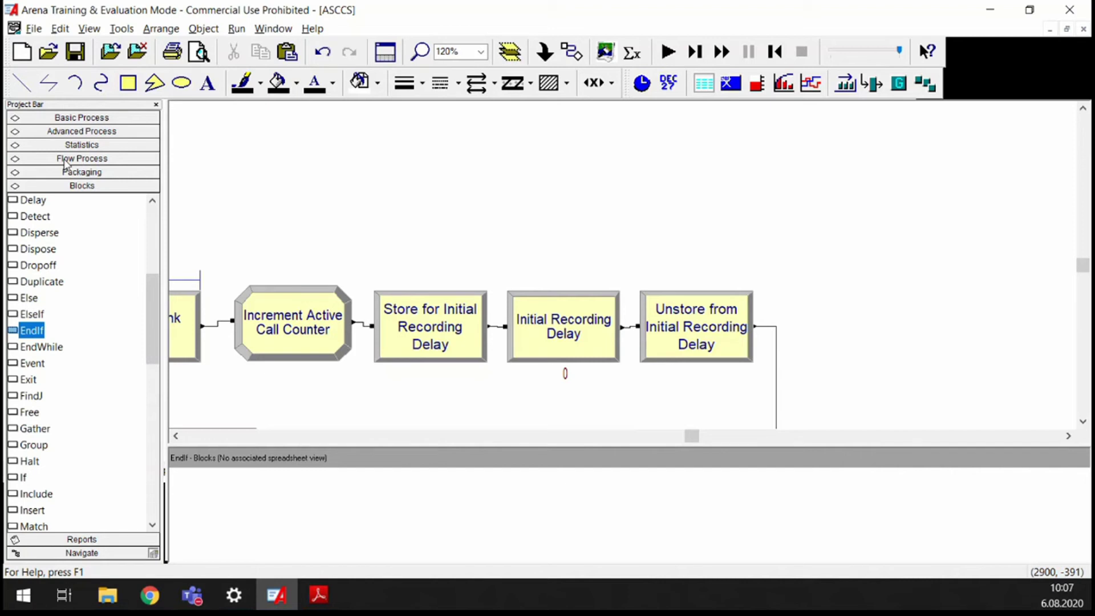
left_click(81, 118)
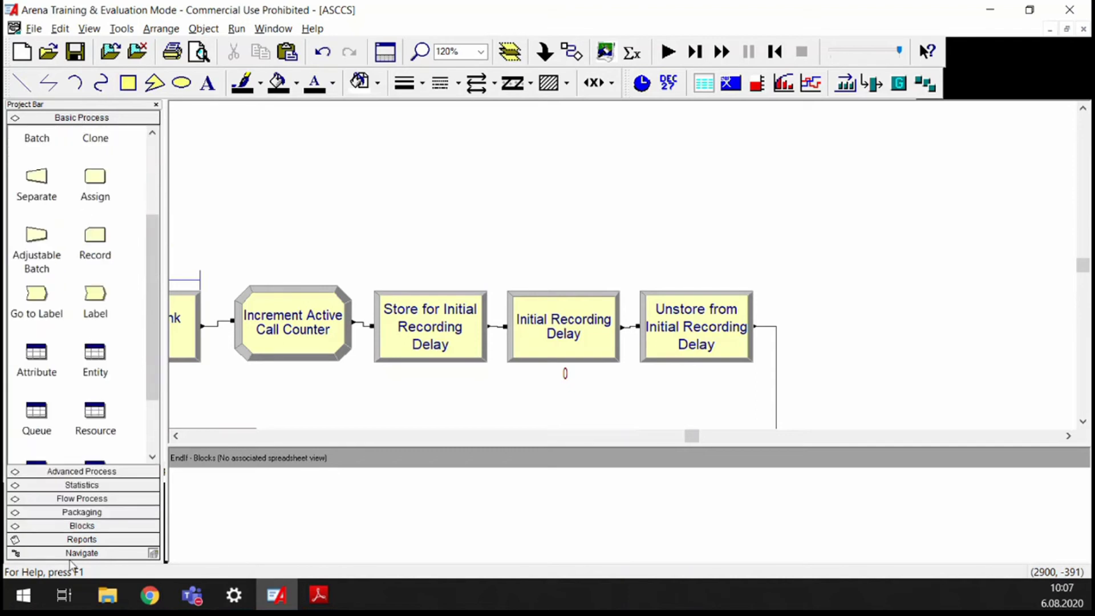
left_click(83, 526)
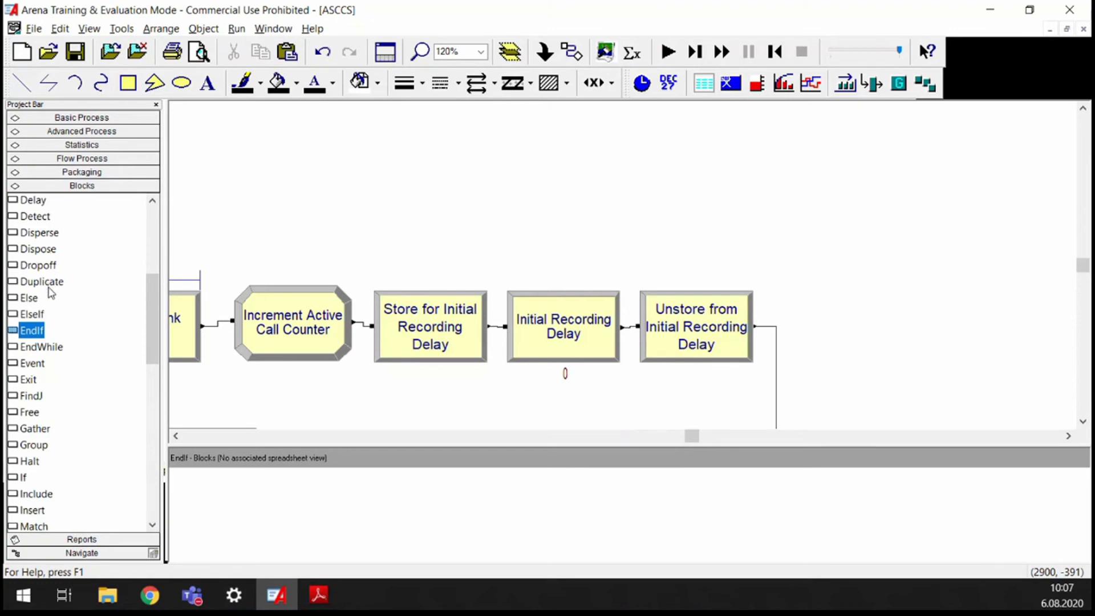
Step: Place a Delay module from the Blocks template just after the Assign Order Status Entity Type and Picture module
scroll(298, 330, "down", 10)
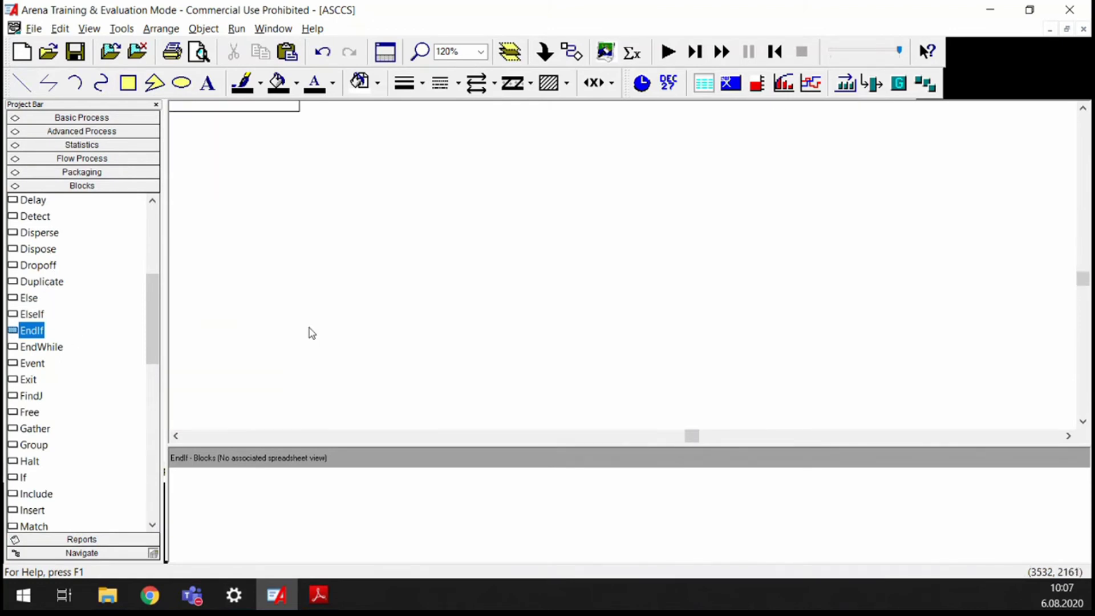
left_click_drag(691, 439, 646, 439)
scroll(587, 335, "down", 5)
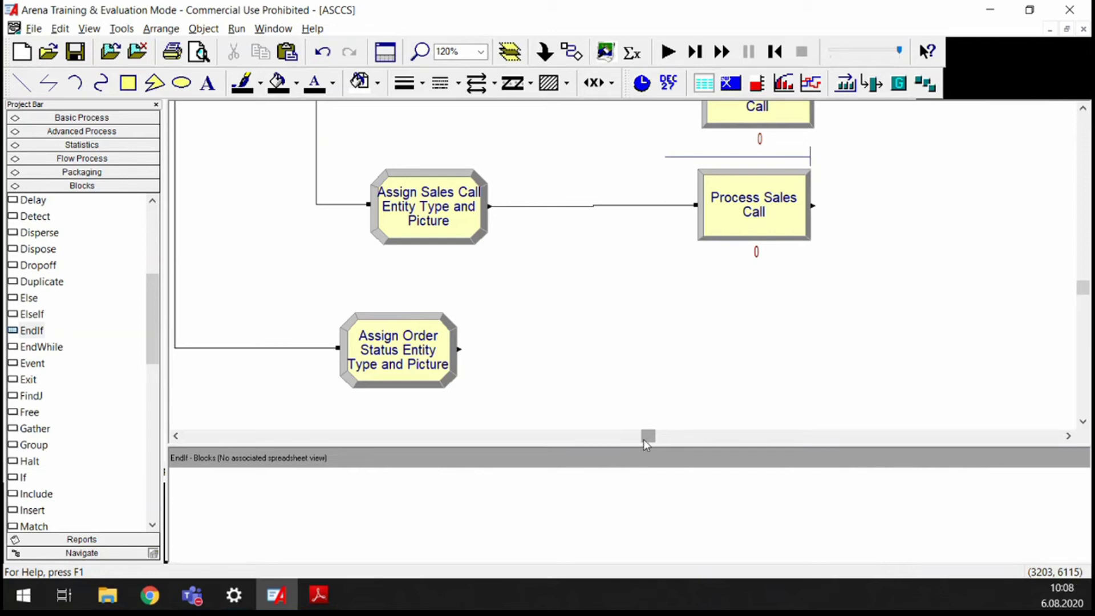
left_click_drag(32, 201, 526, 354)
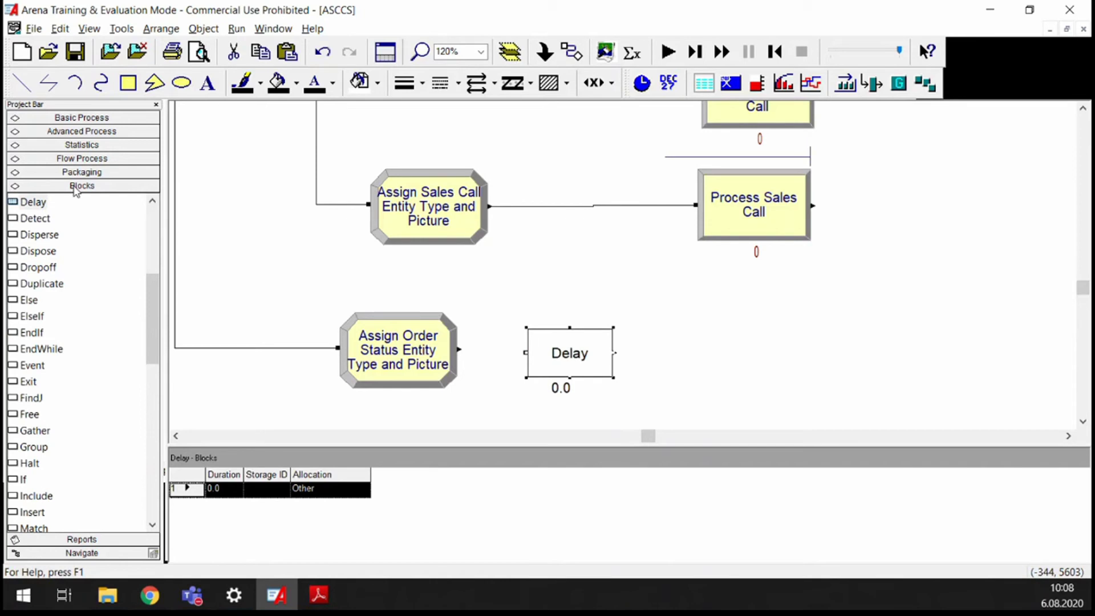
left_click_drag(570, 361, 597, 365)
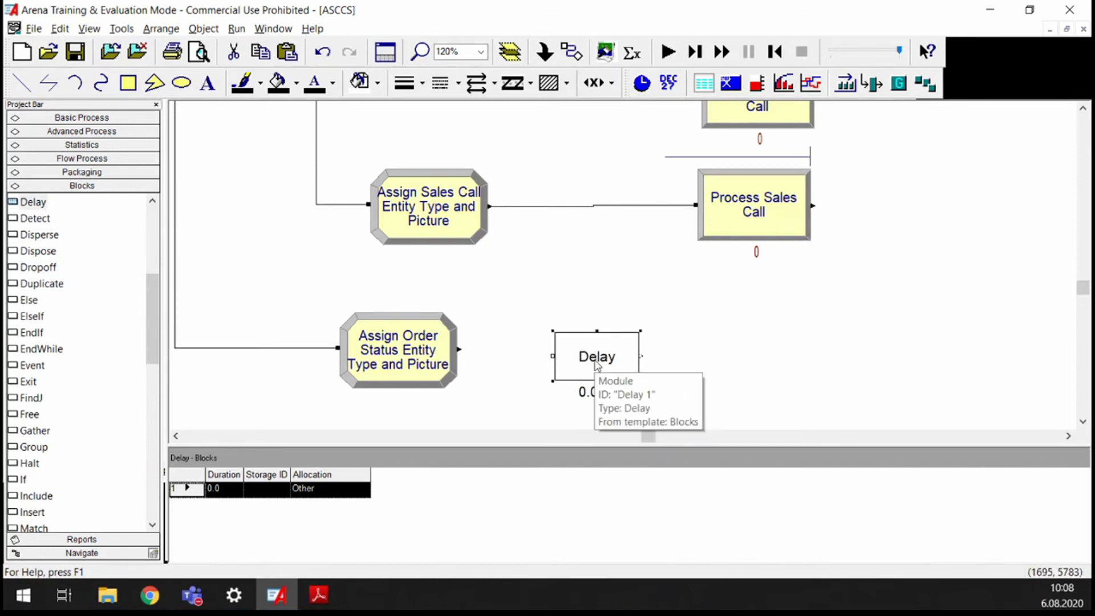
Step: Label the new Delay block Order Status Delay and set its duration to TRIA(2,3,4)
double_click(597, 359)
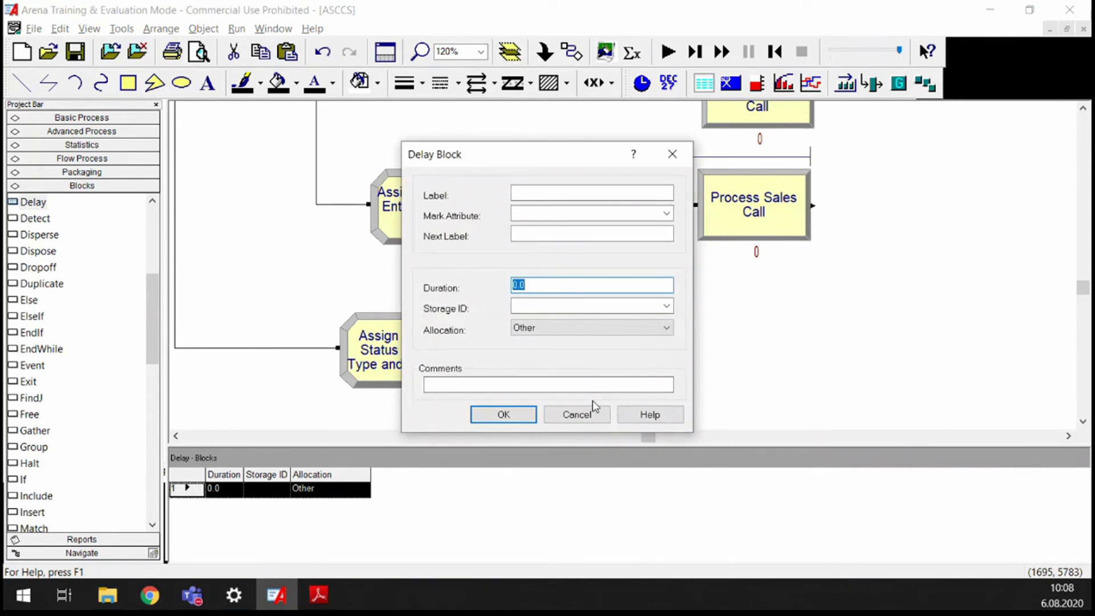
left_click(537, 194)
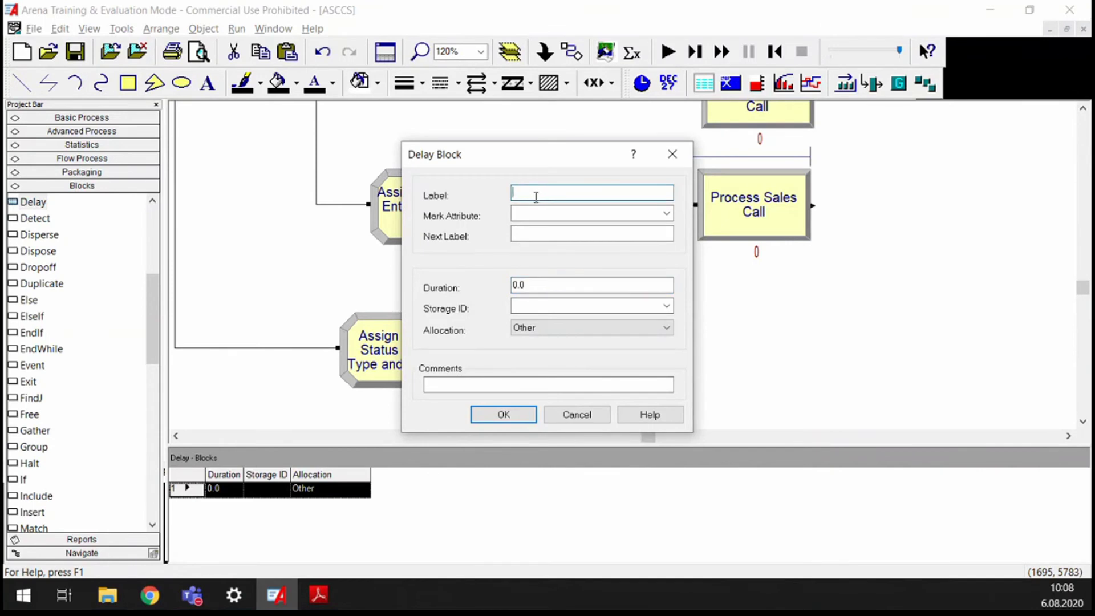
type("Order Status Delay")
double_click(519, 285)
type("TR")
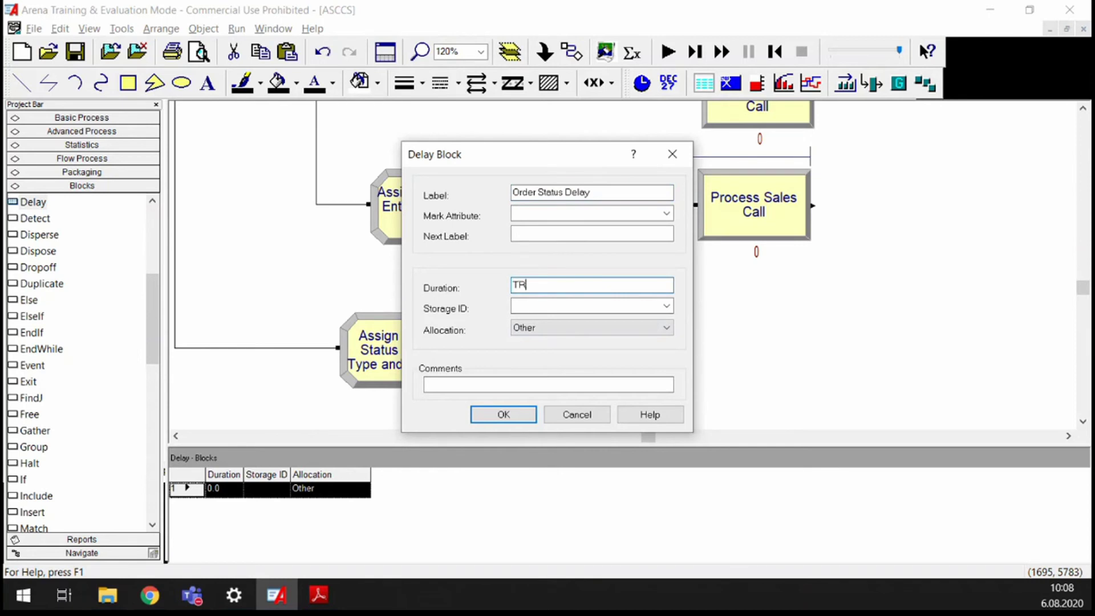
type("IA()2,3,4")
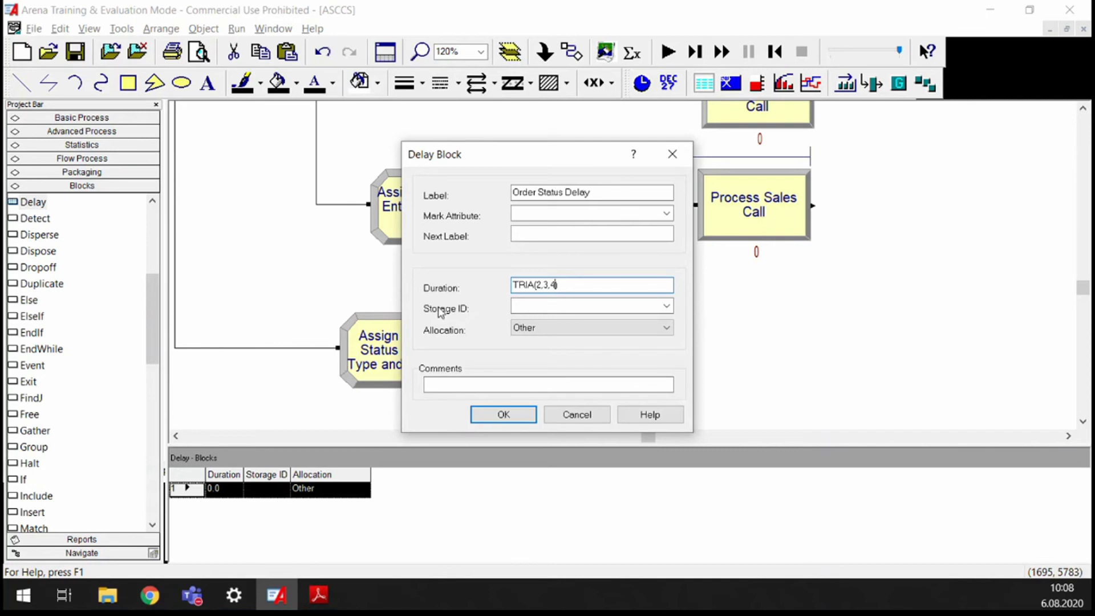
left_click(504, 415)
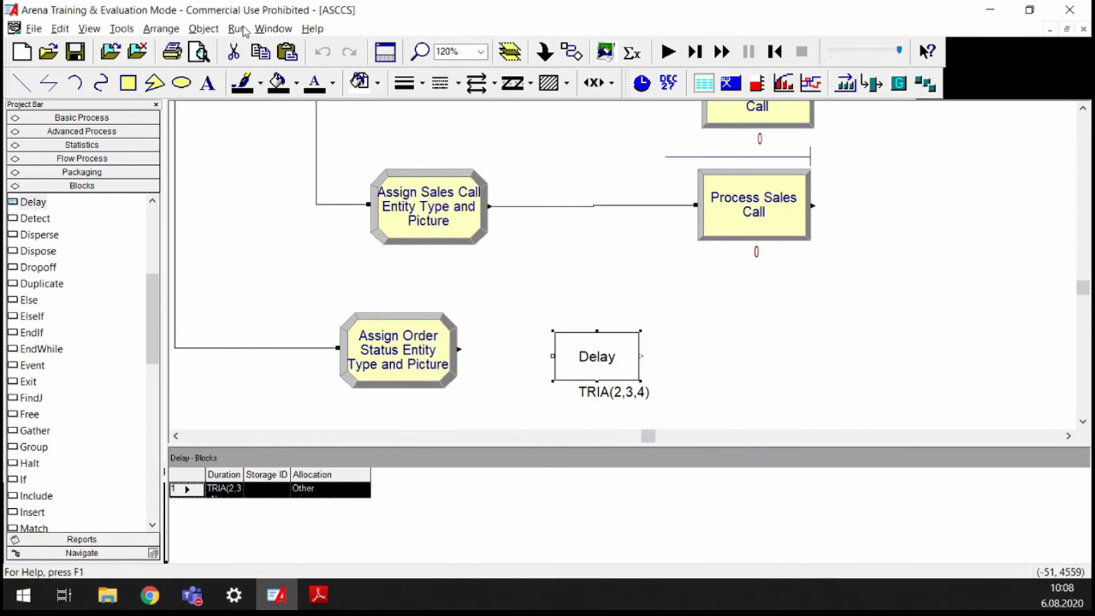
Step: Check the base time units in the replication parameters of the run setup
left_click(243, 31)
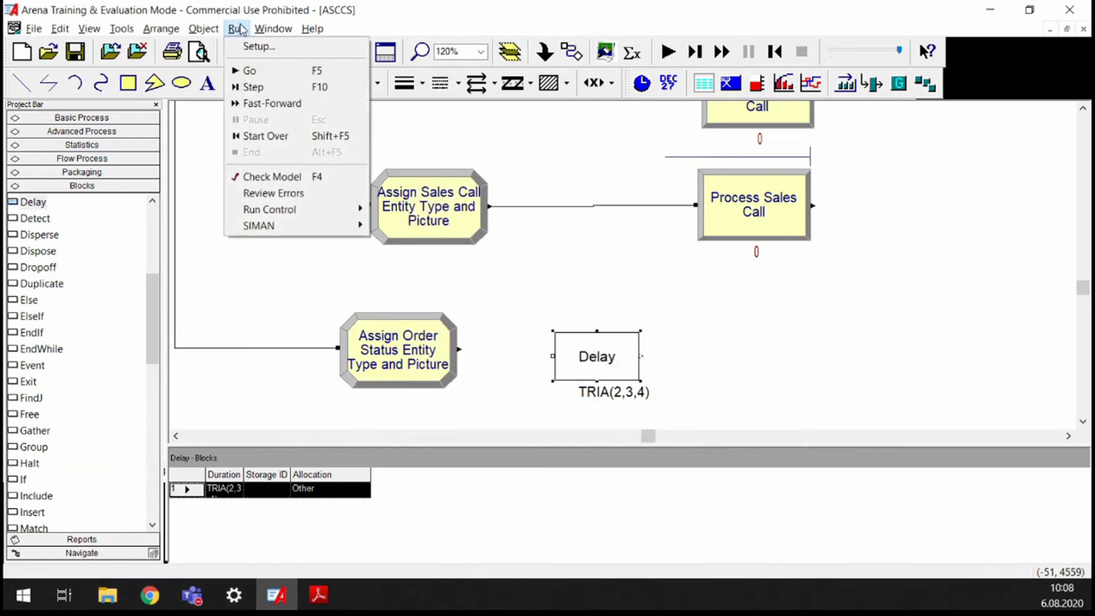
left_click(251, 46)
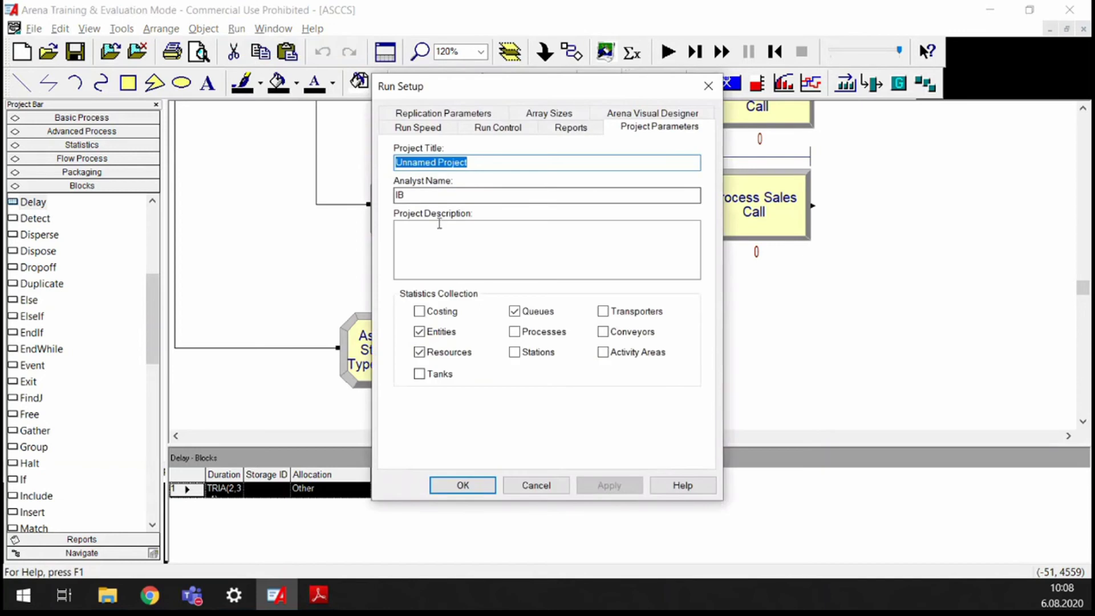
left_click(435, 115)
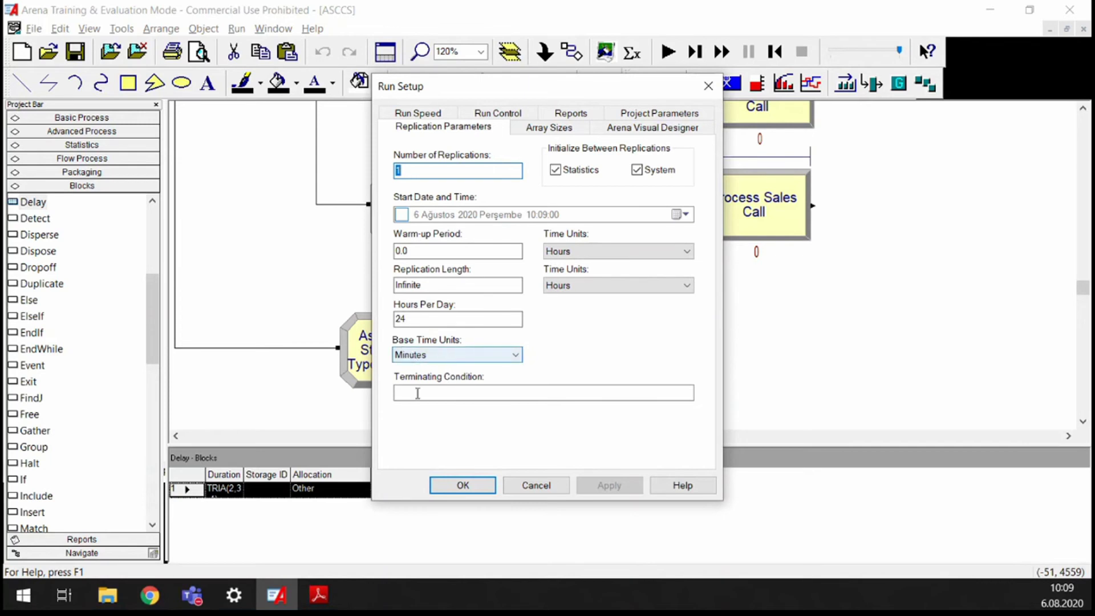
left_click(461, 485)
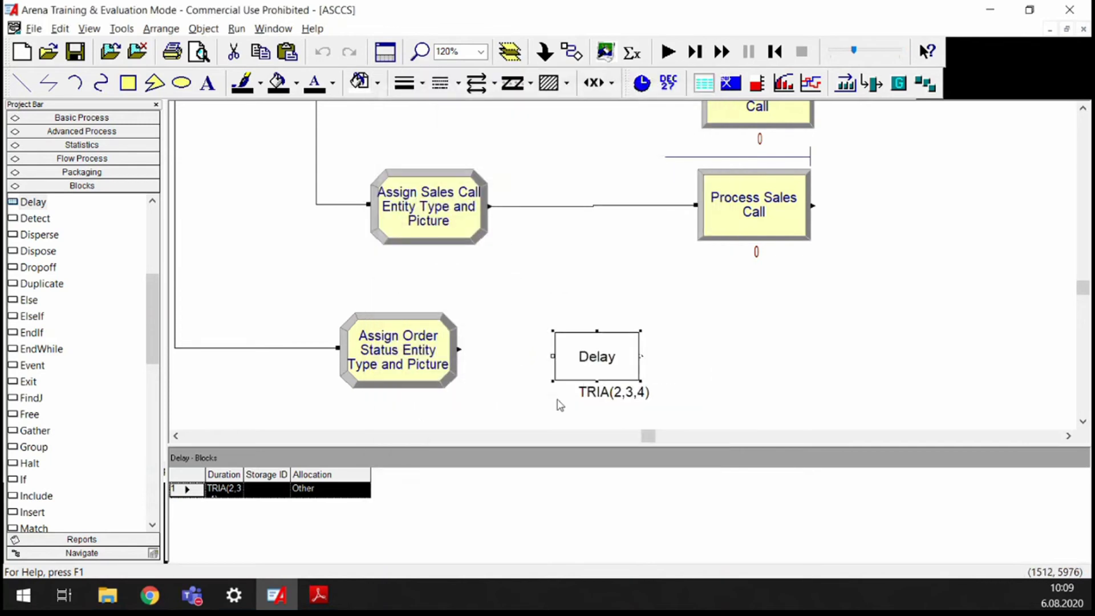
Step: Set the Delay block's storage ID to Order Status Delay Storage, with Other as the allocation
double_click(594, 371)
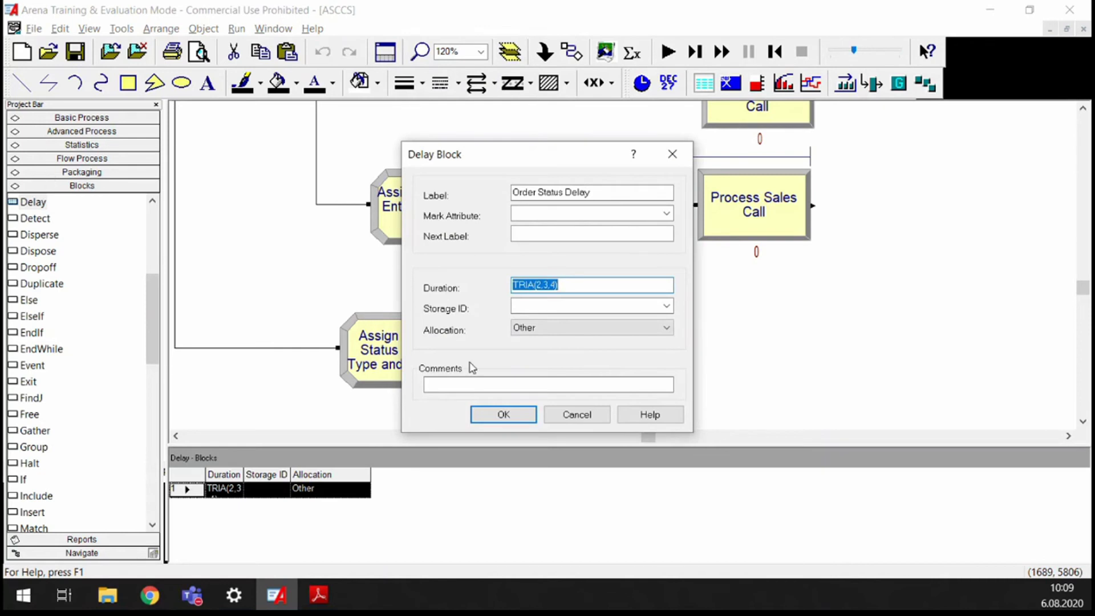
left_click(565, 286)
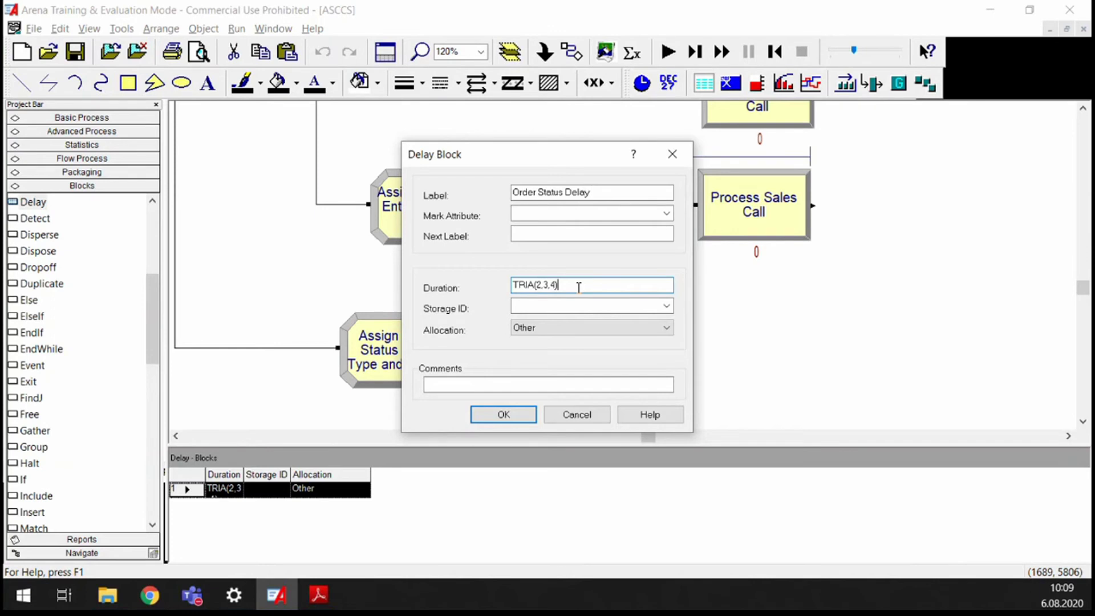
left_click(582, 306)
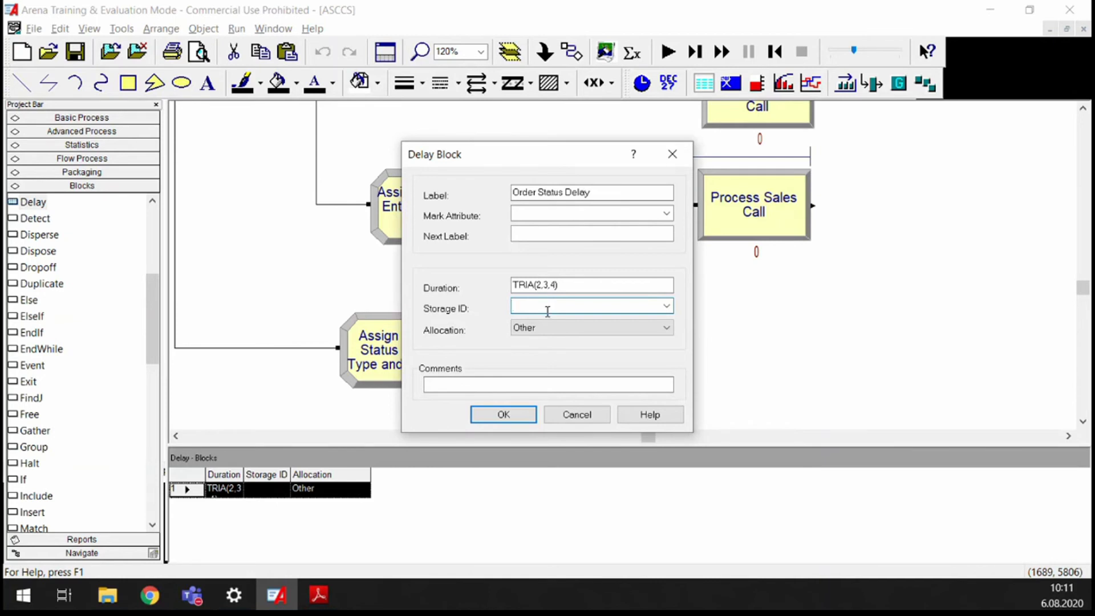
type("Order Status Delay Storage")
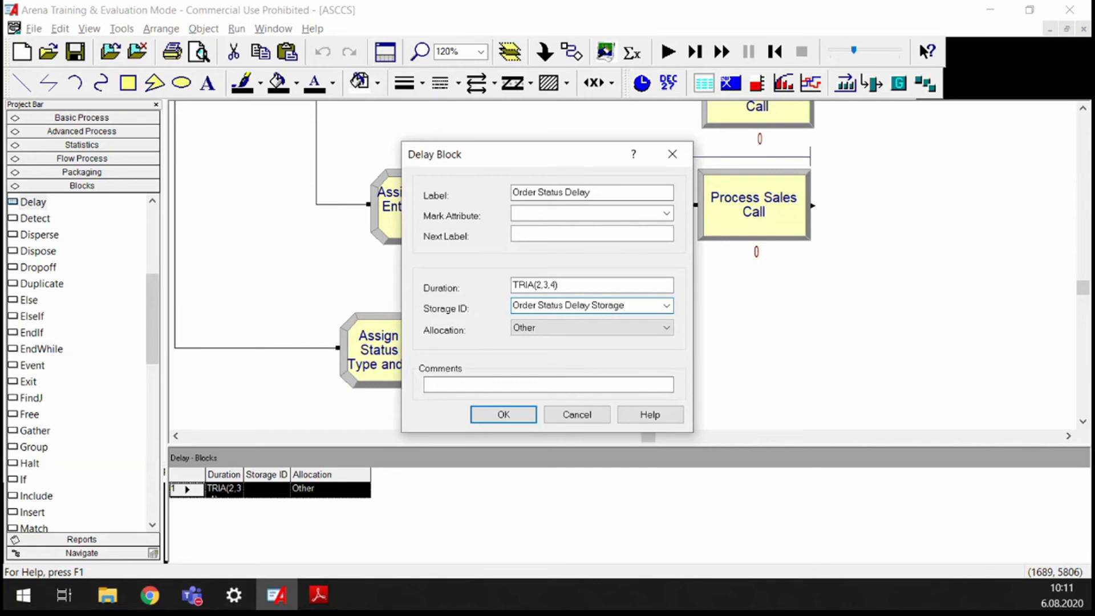
left_click(543, 329)
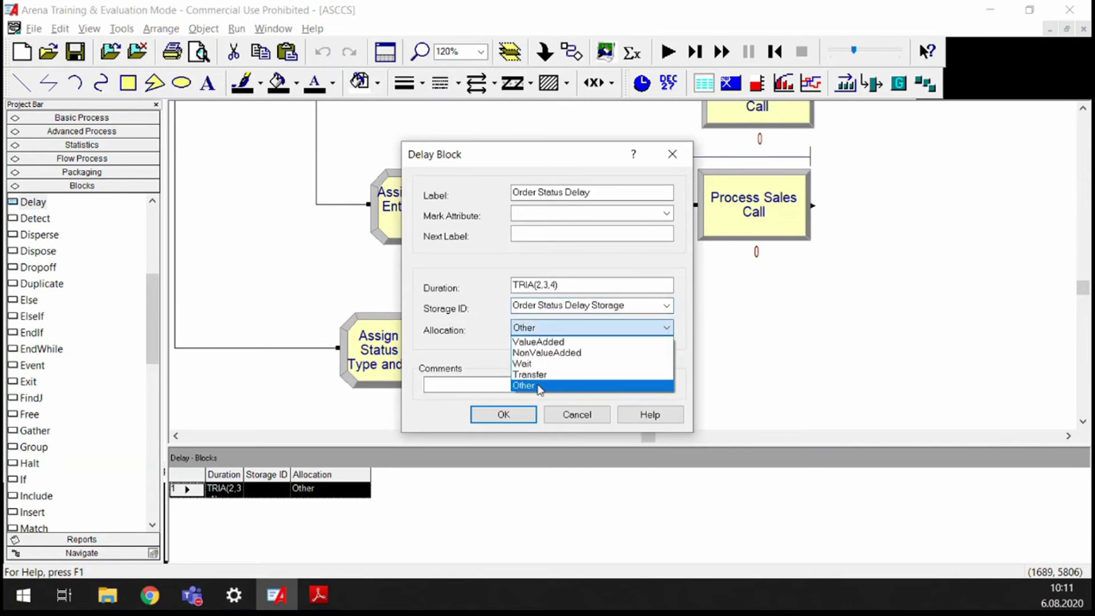
left_click(538, 386)
left_click(539, 328)
left_click(539, 387)
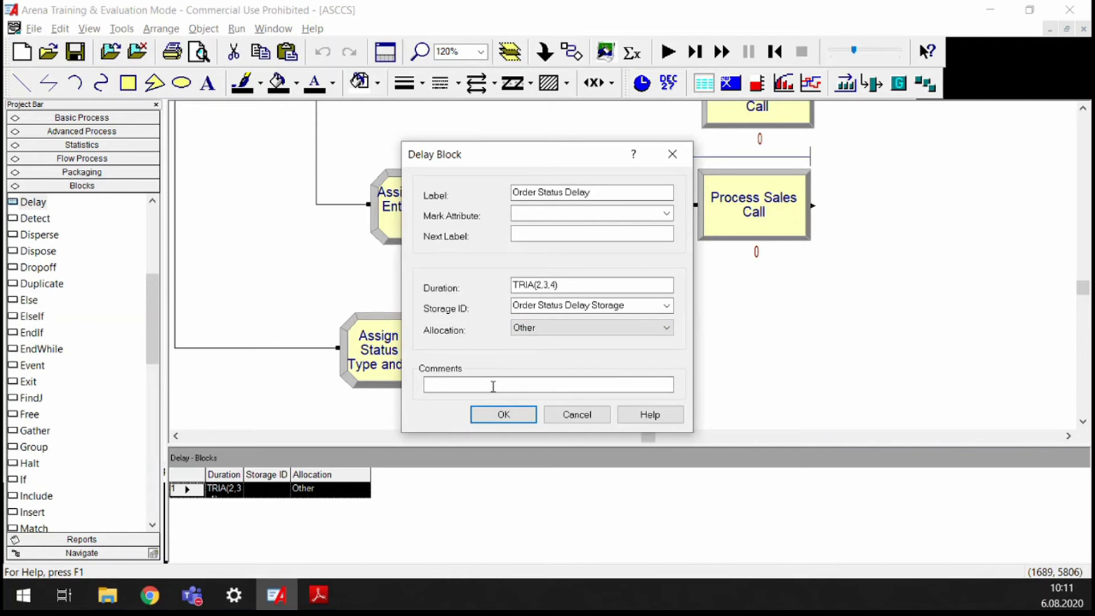
left_click_drag(513, 166, 730, 197)
left_click(717, 453)
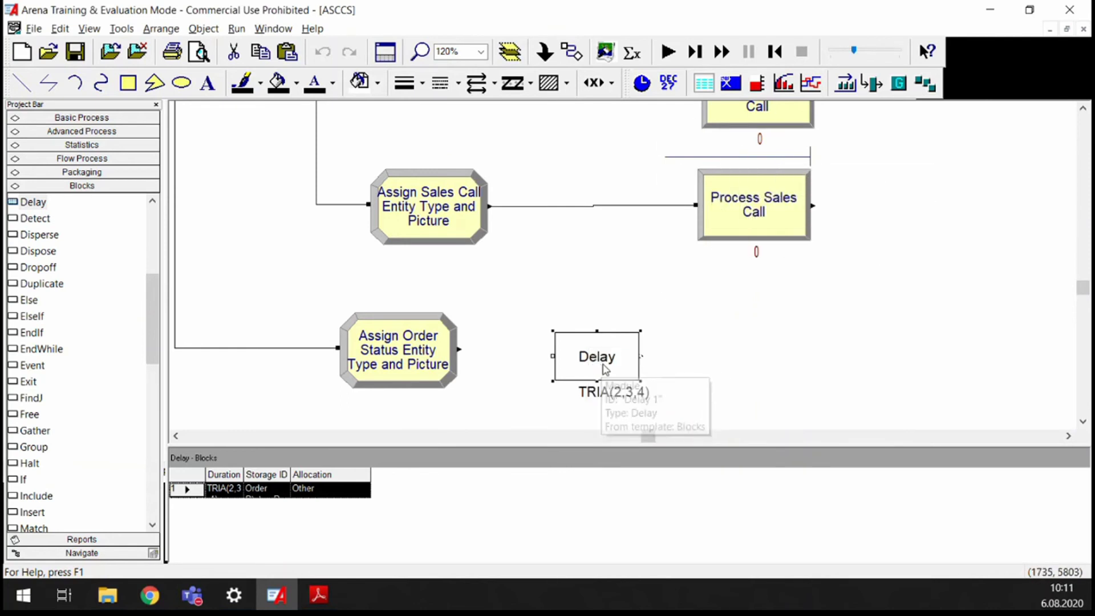
double_click(606, 359)
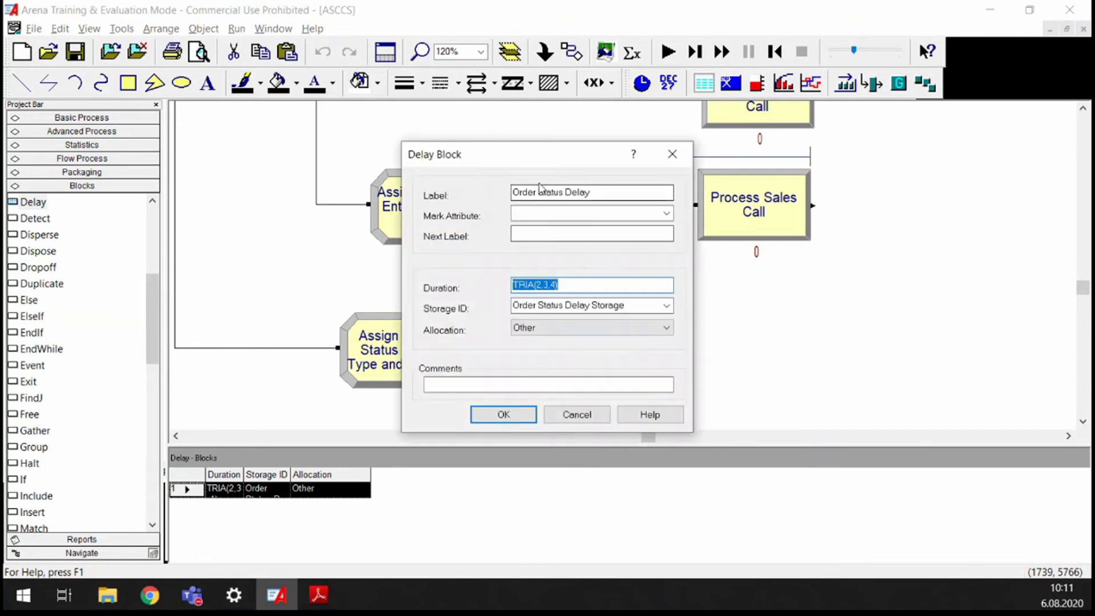
left_click(503, 414)
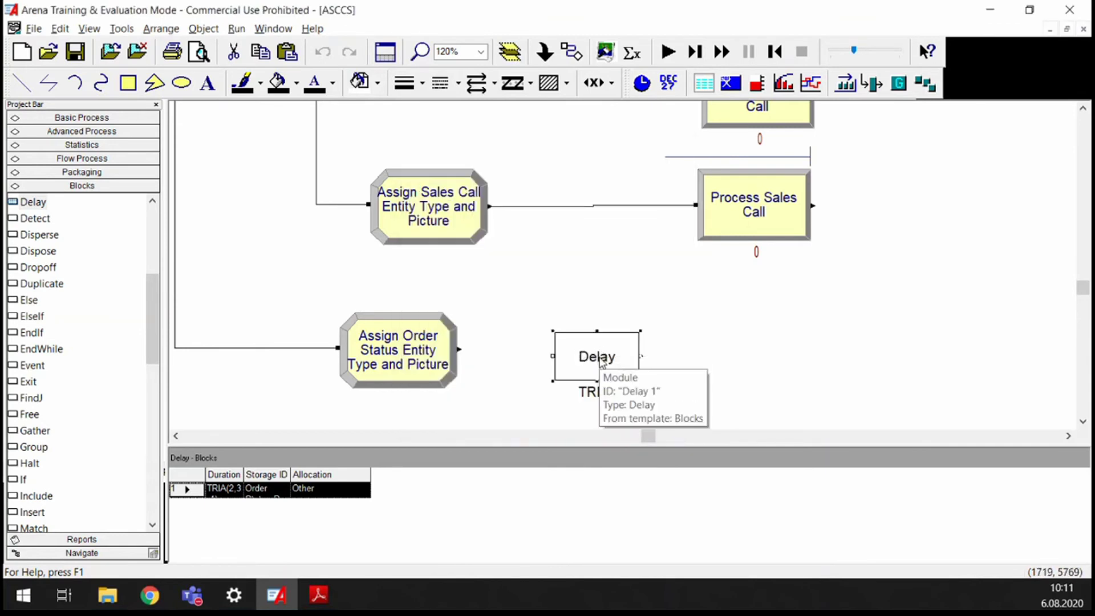
double_click(602, 362)
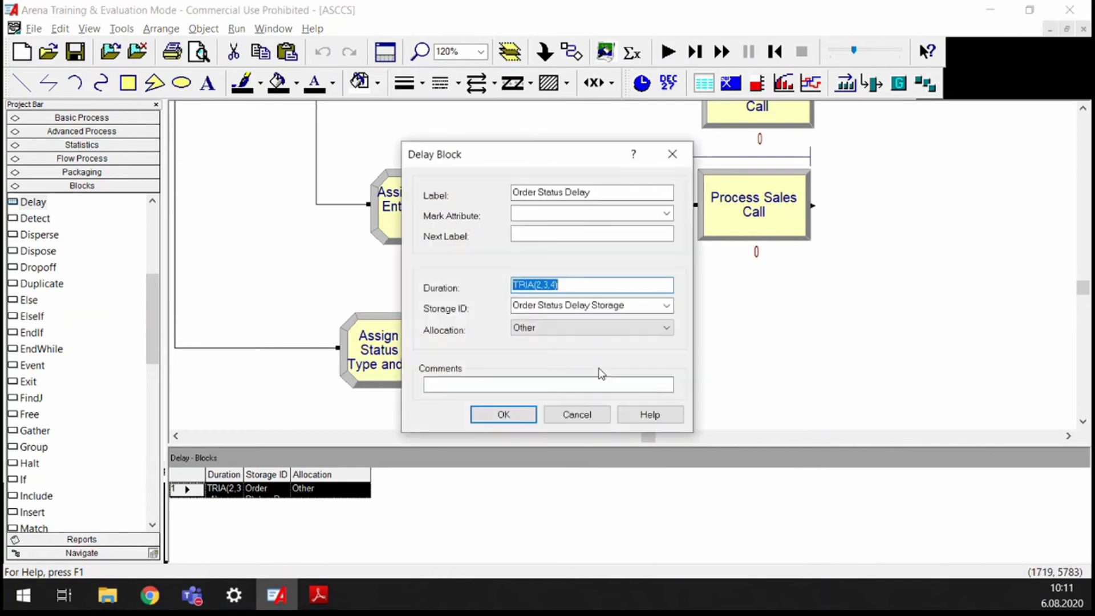
left_click(540, 386)
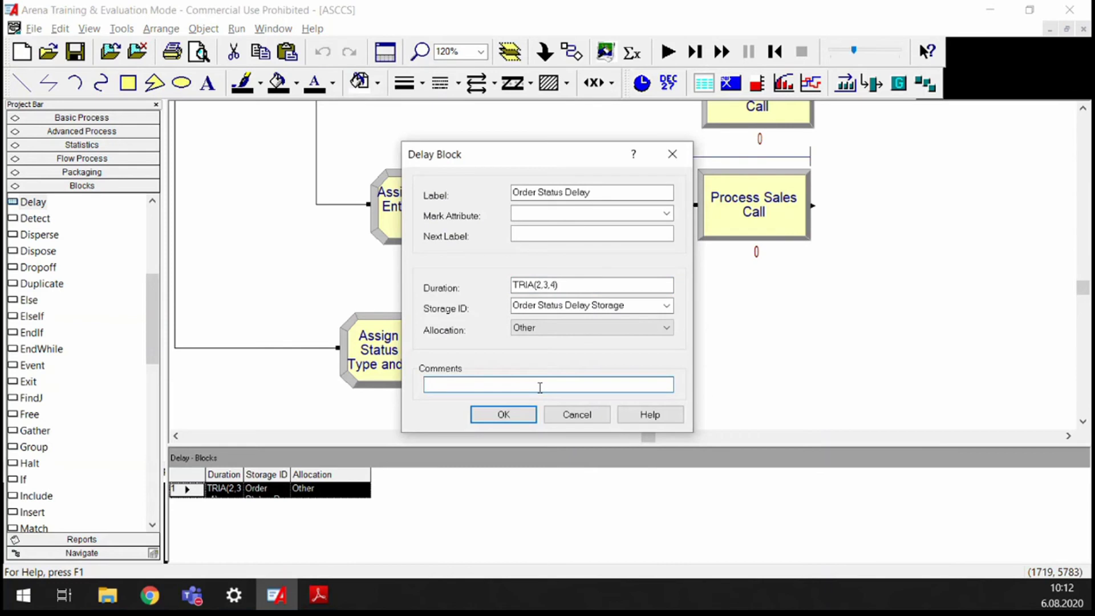
type("dksfd skldk skdlklsk aslklk a")
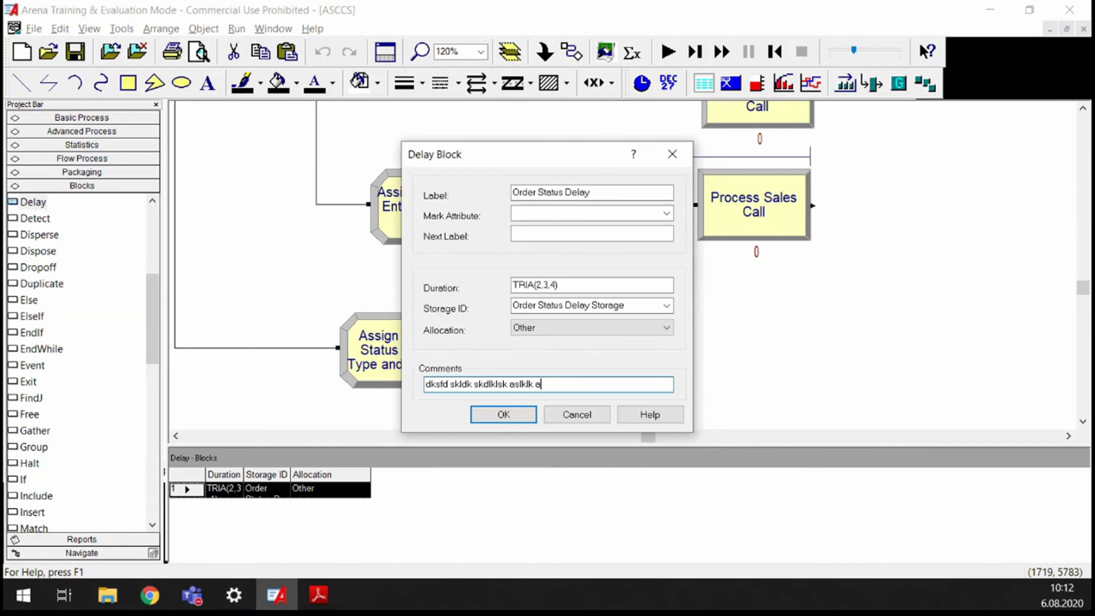
key("BackSpace")
key("BackSpace")
key("BackSpace")
key("BackSpace")
key("BackSpace")
key("BackSpace")
key("BackSpace")
key("BackSpace")
key("BackSpace")
key("BackSpace")
key("BackSpace")
key("BackSpace")
key("BackSpace")
key("BackSpace")
key("BackSpace")
key("BackSpace")
key("BackSpace")
key("BackSpace")
key("BackSpace")
key("BackSpace")
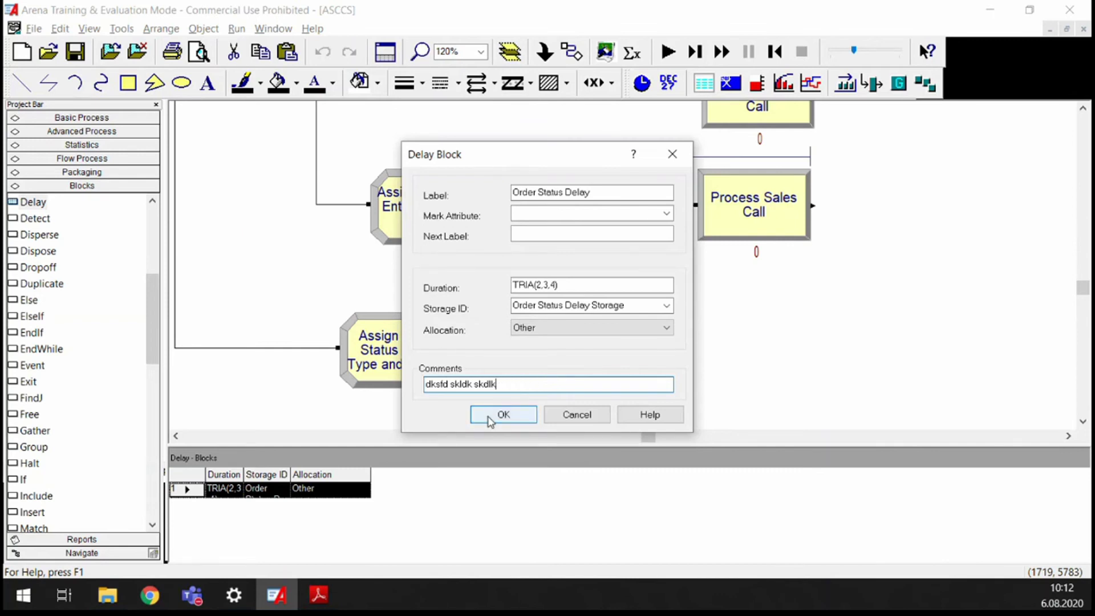
left_click(504, 415)
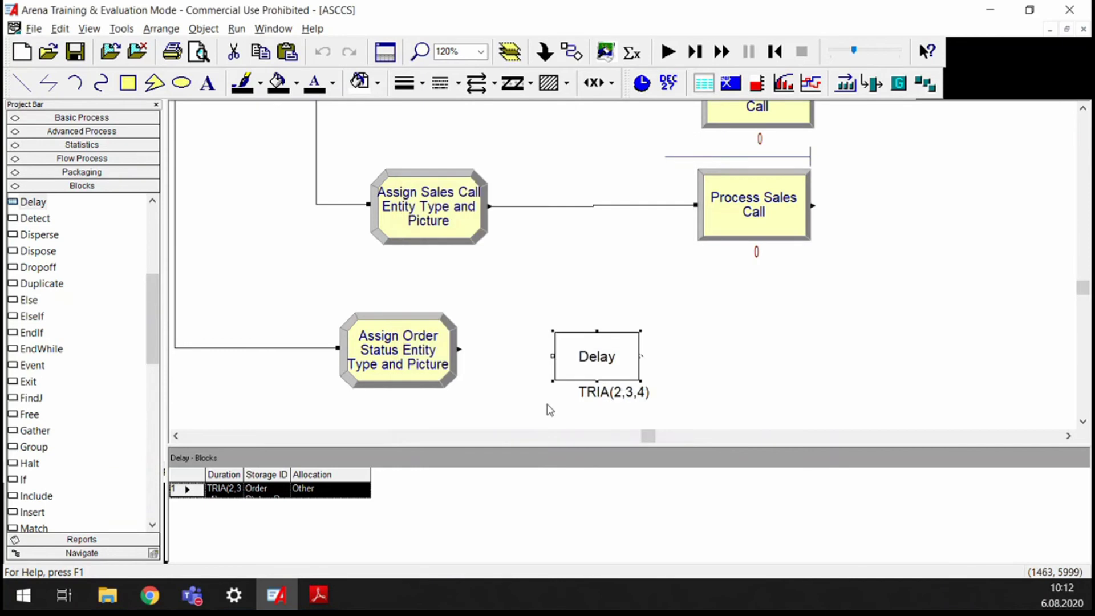
Step: Move the Delay block slightly up and closer to the Assign Order Status Entity Type and Picture module
left_click(601, 346)
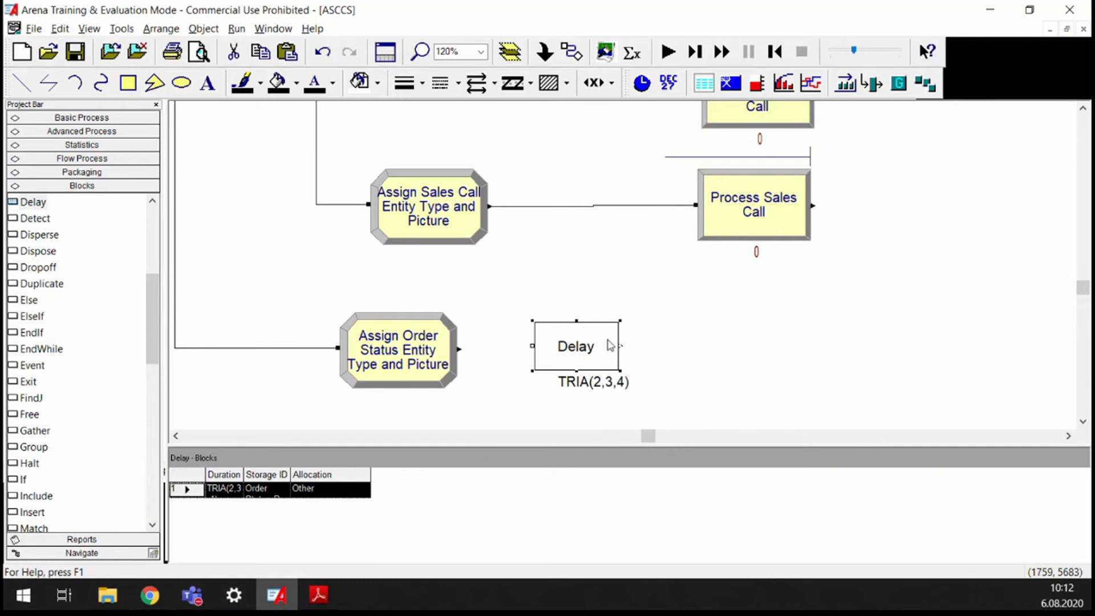
scroll(956, 328, "up", 4)
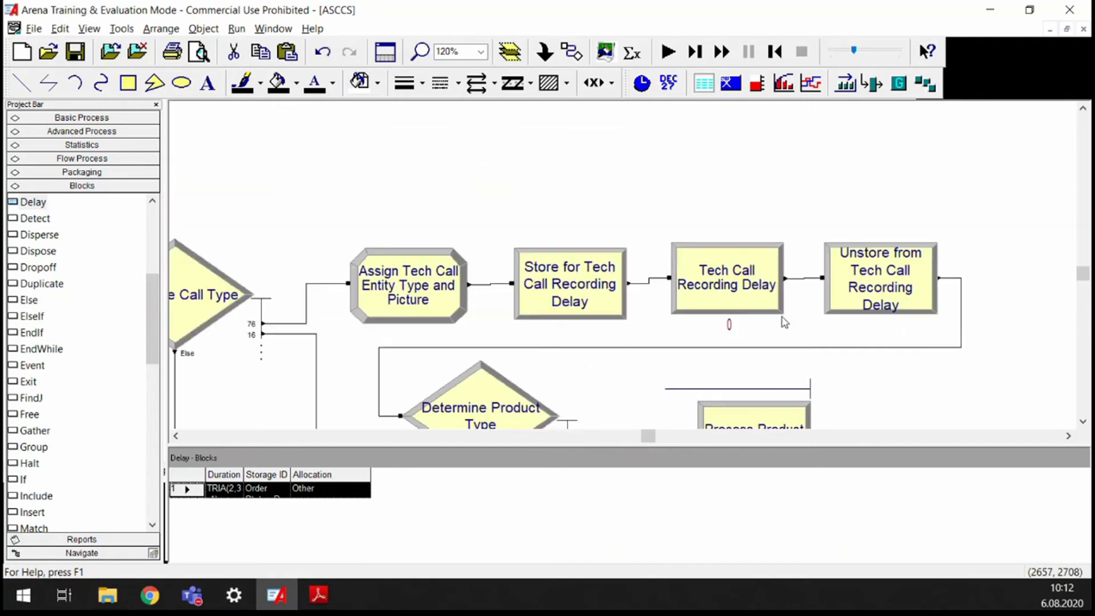
left_click_drag(497, 203, 953, 337)
scroll(507, 285, "down", 10)
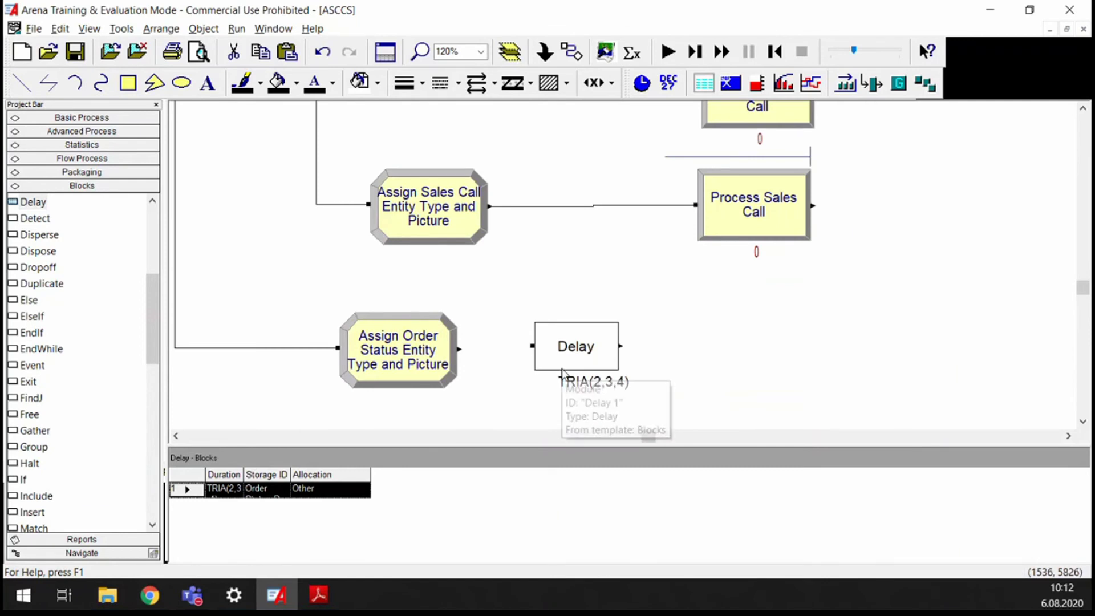
mouse_move(568, 358)
left_mouse_down()
mouse_move(568, 368)
mouse_move(568, 358)
left_mouse_up()
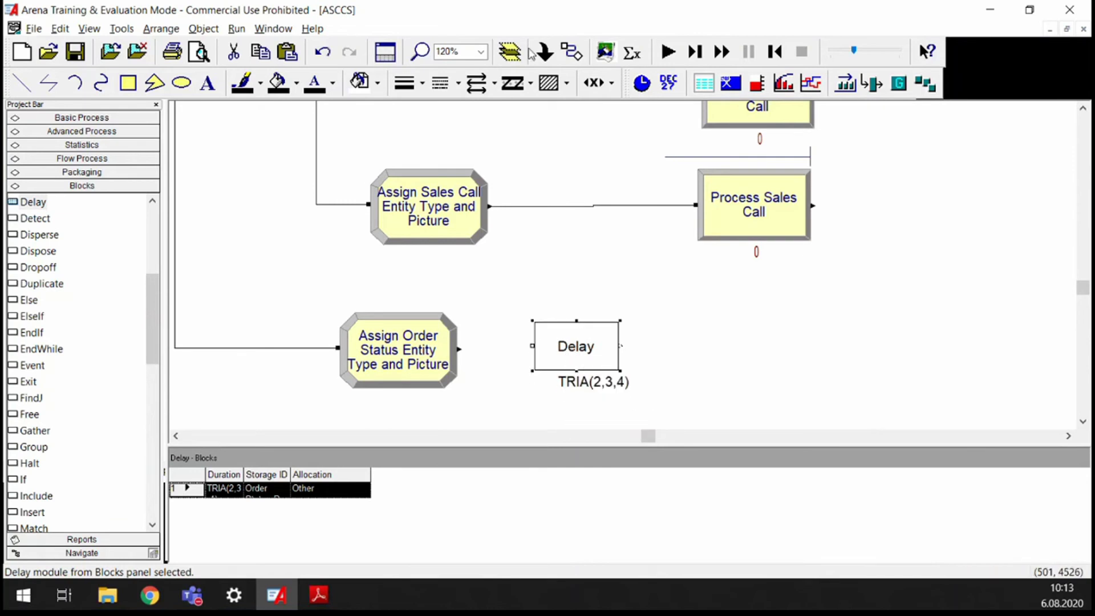
Step: Connect the Assign Order Status Entity Type and Picture module to the Delay block and nudge the block slightly down
left_click(358, 82)
left_click(461, 348)
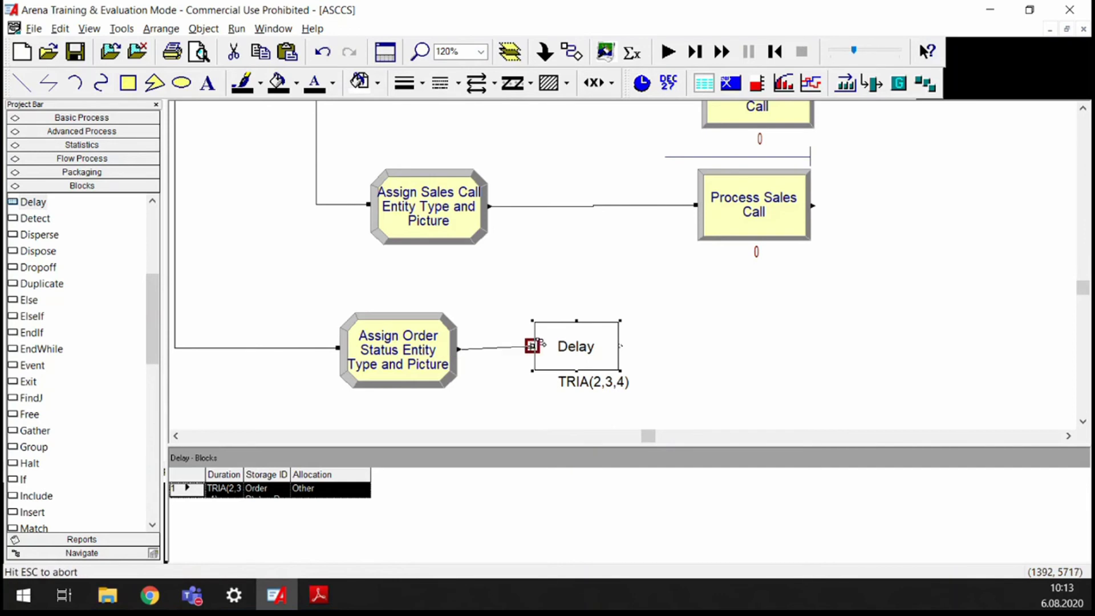
left_click(532, 345)
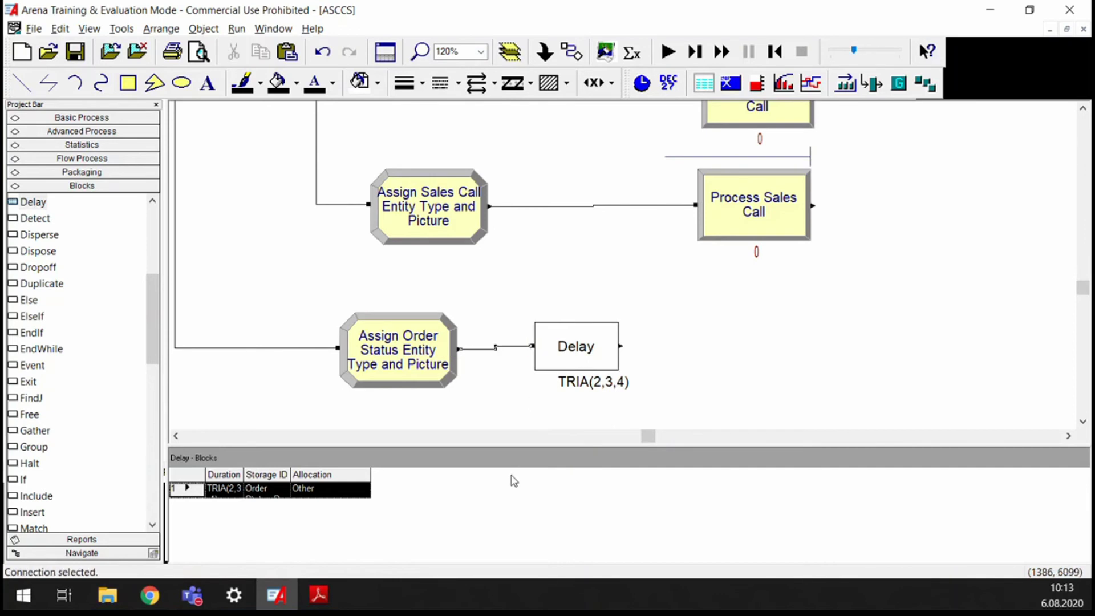
left_click_drag(569, 350, 569, 361)
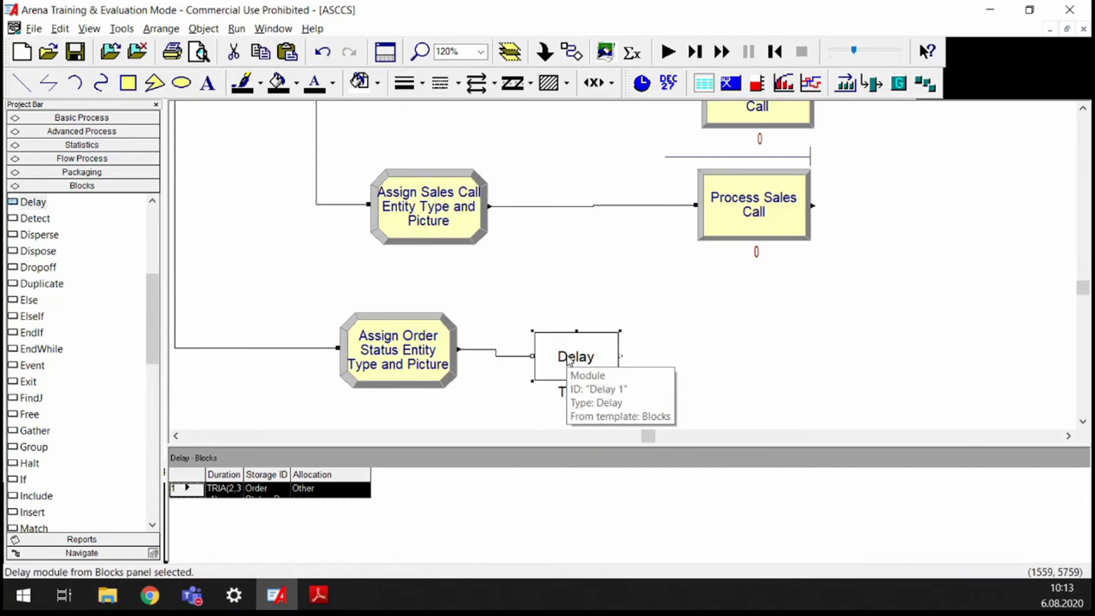
Step: Compare the Advanced Process Storage list with the Delay block's storage ID, and read the order-status call description in the Adobe Reader PDF
left_click(95, 131)
left_click_drag(153, 194, 149, 375)
left_click(36, 451)
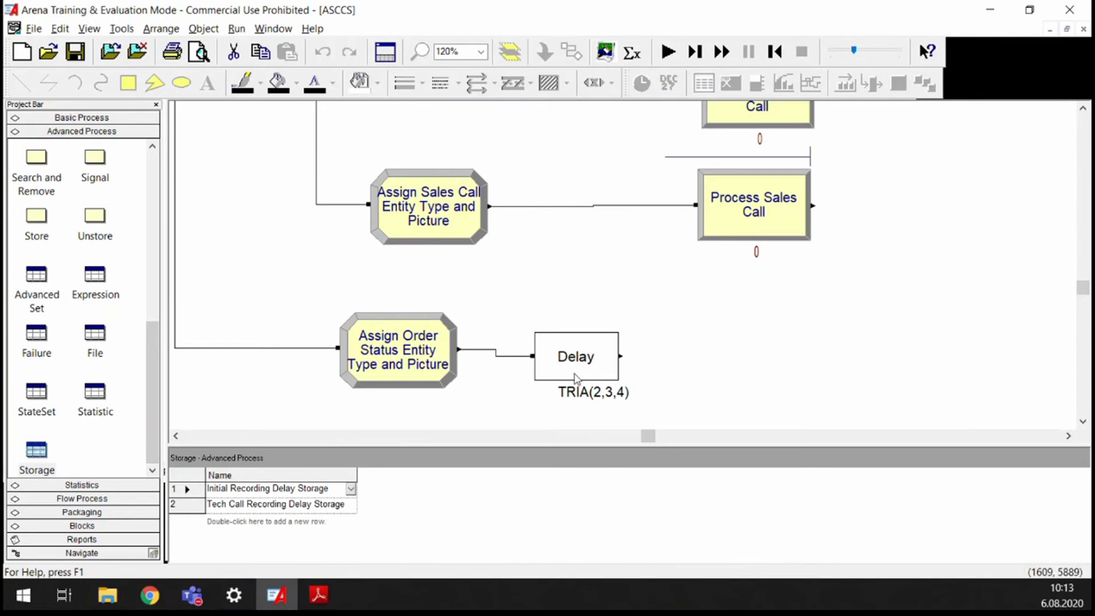
double_click(567, 359)
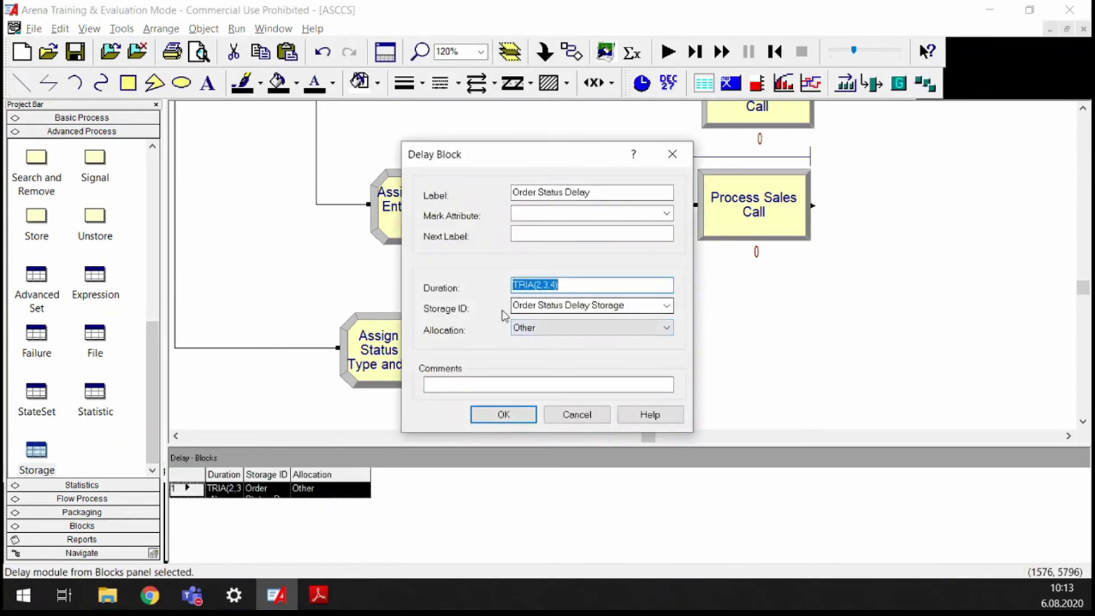
left_click(673, 154)
left_click(37, 452)
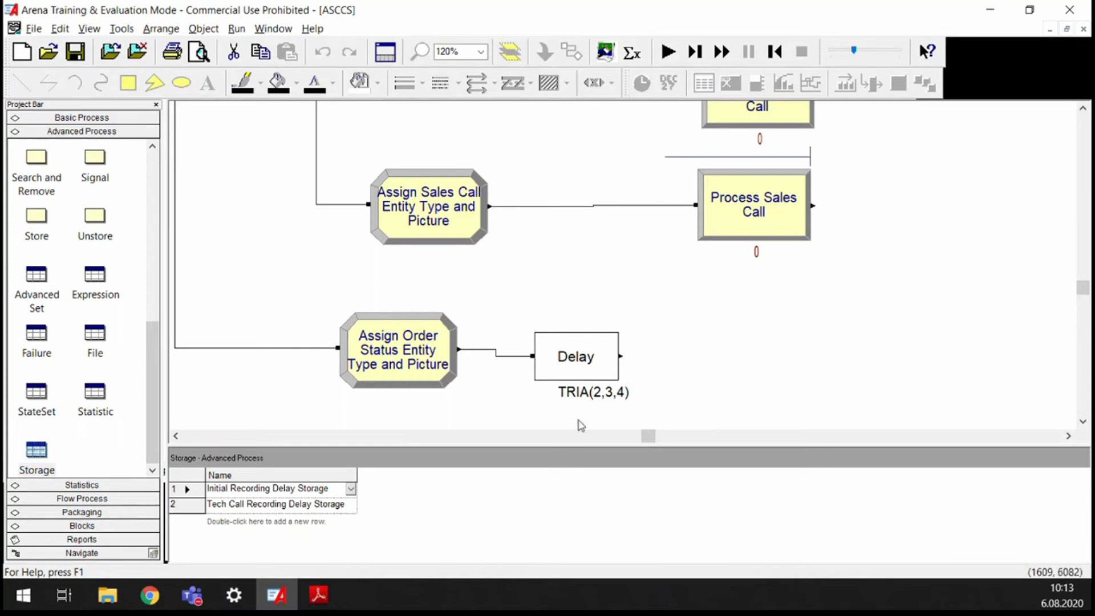
double_click(585, 370)
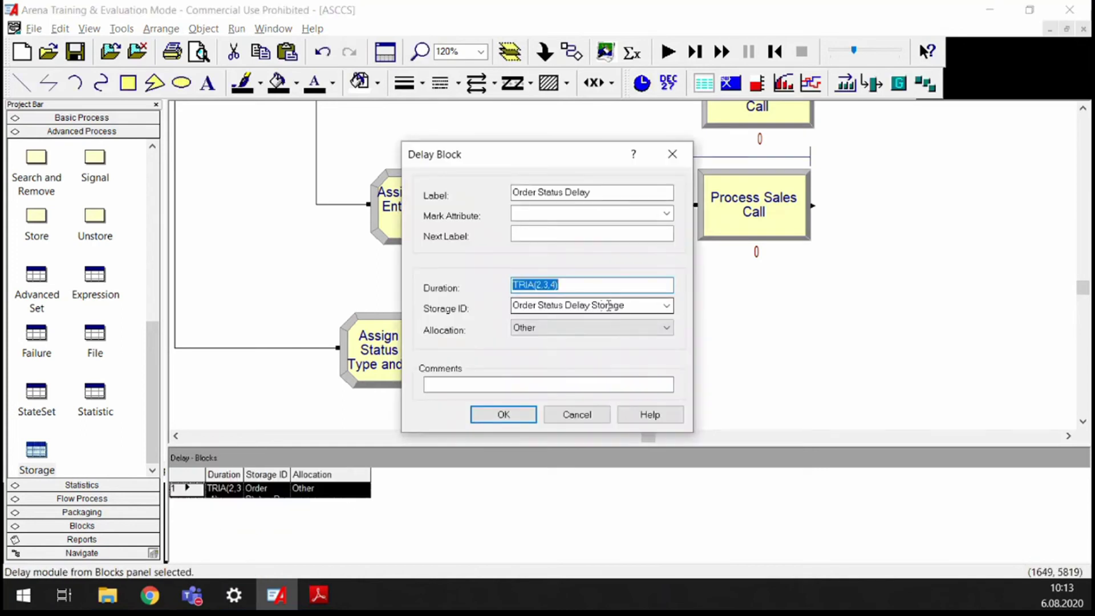
left_click(669, 165)
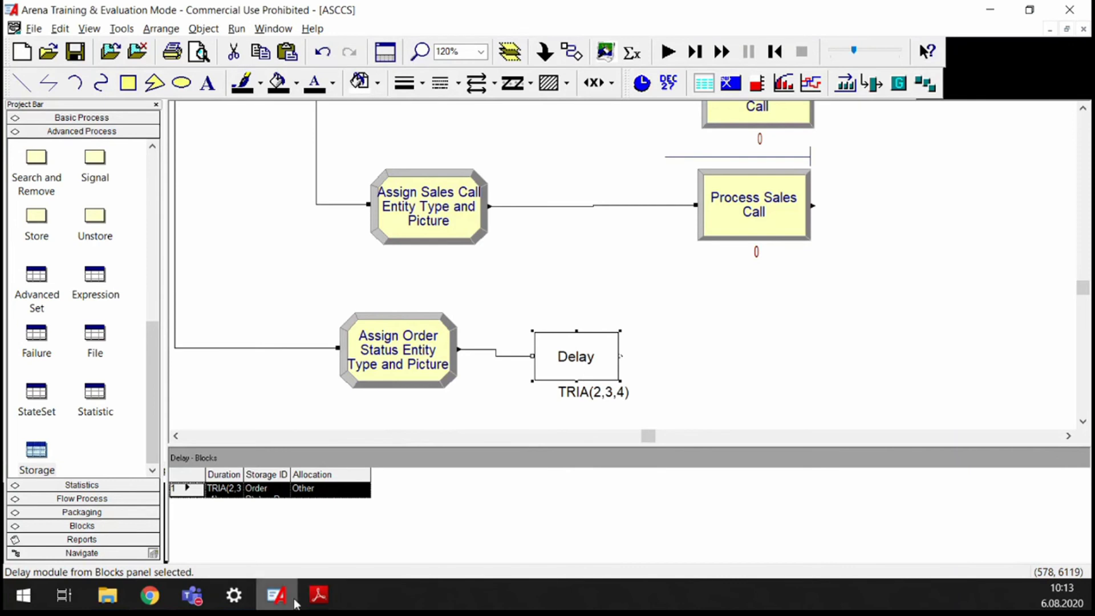
left_click(315, 597)
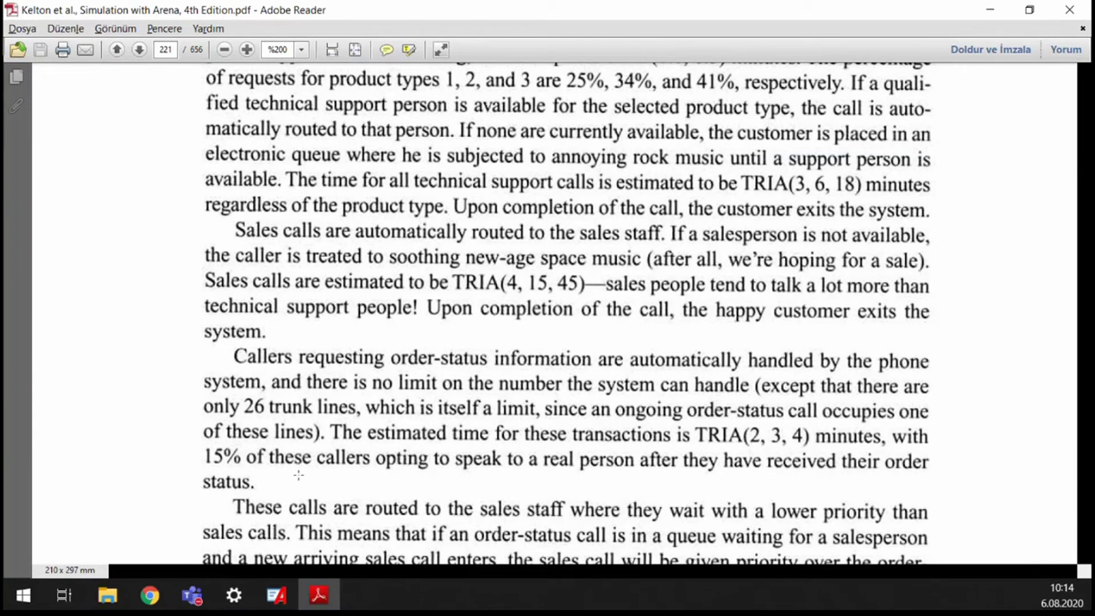
key("alt+Tab")
Step: Shift the Delay block slightly toward the Assign module and place a Basic Process Decide module connected after it
left_click(567, 365)
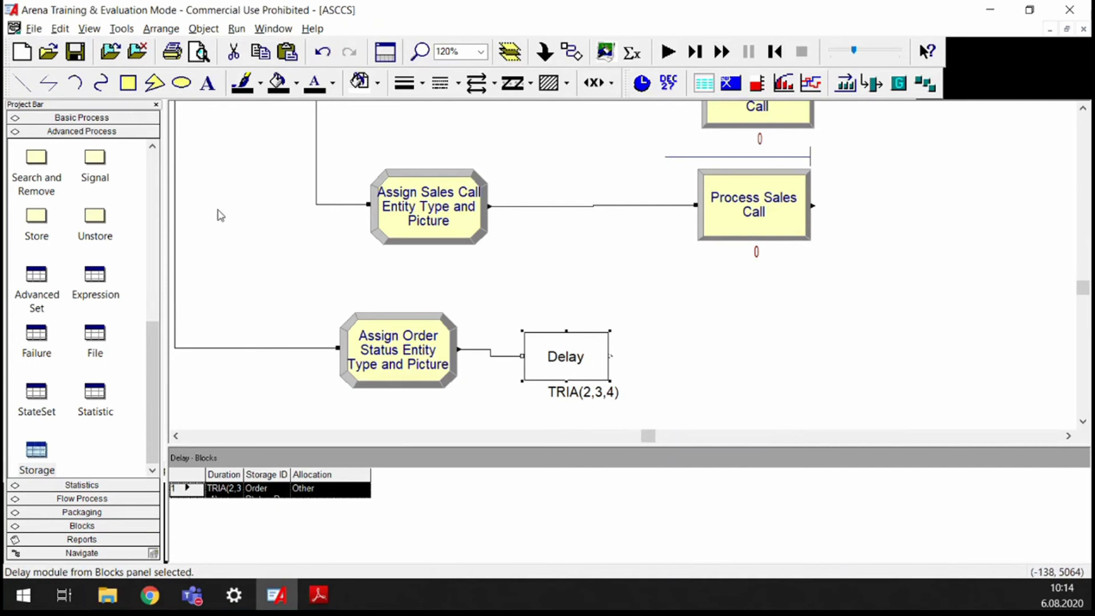
left_click(100, 119)
scroll(89, 189, "up", 3)
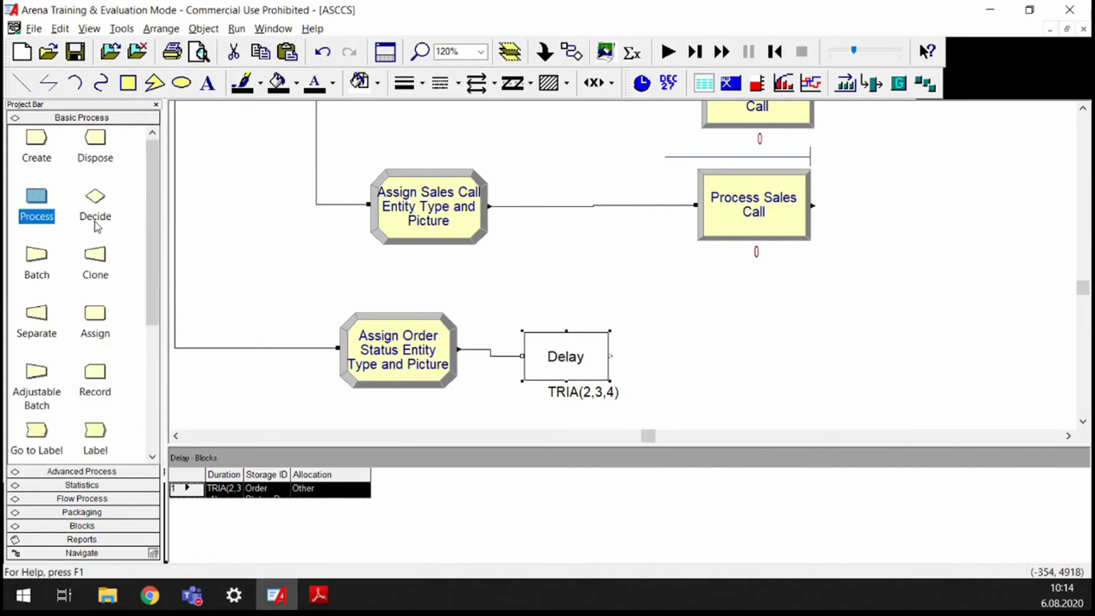
left_click_drag(108, 206, 669, 354)
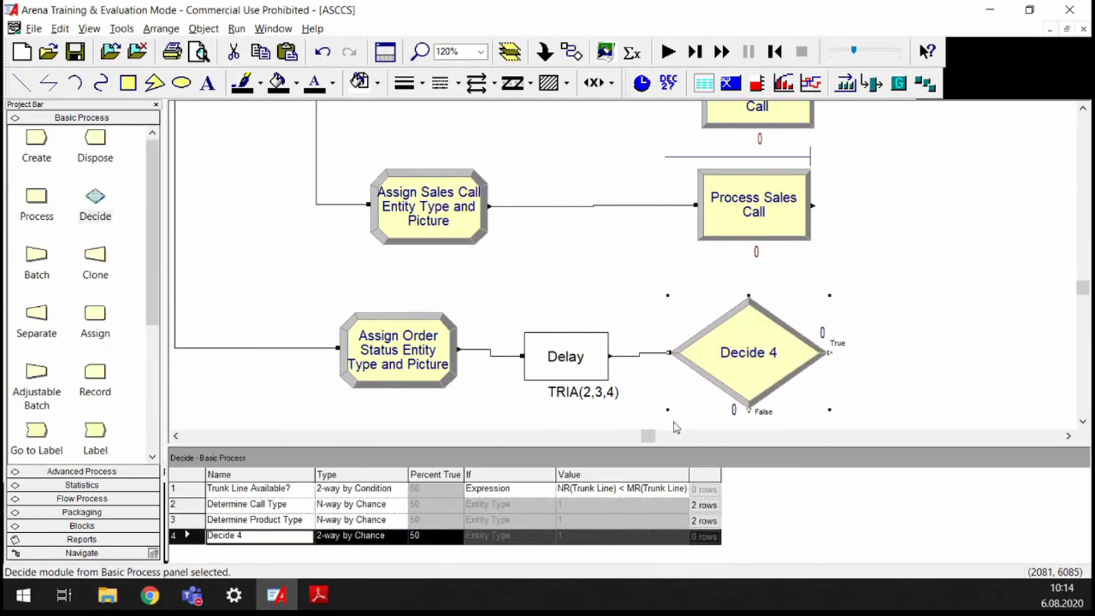
Step: Name the new Decide module No Sales Person Required?, keeping 2-way by Chance as its type, and set percent true to 85
double_click(736, 358)
type("N")
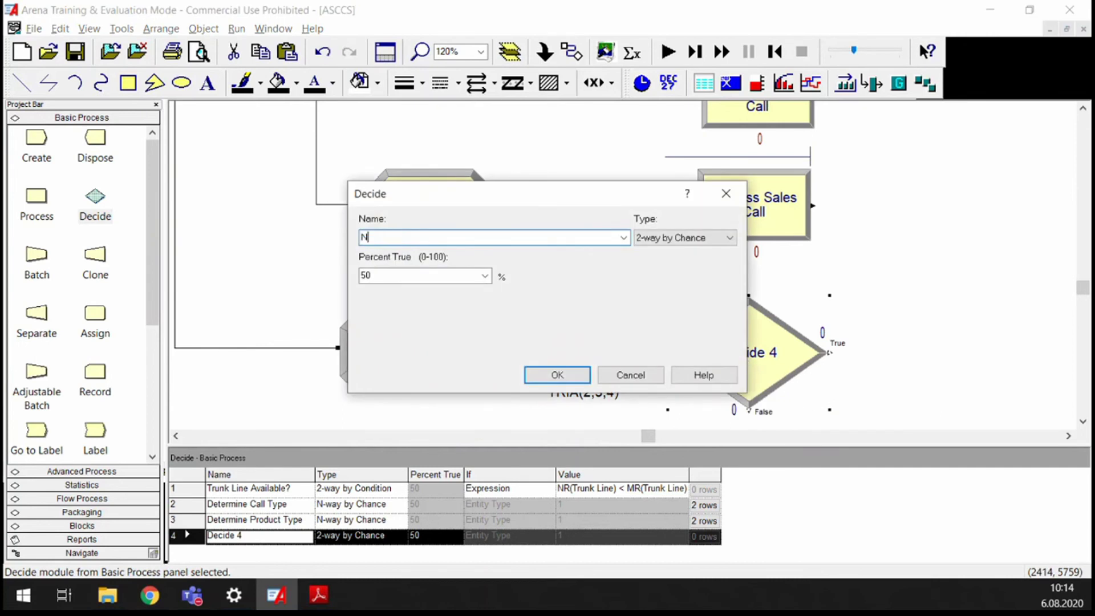
type("o Sales Person")
type(" Rq")
type("quired")
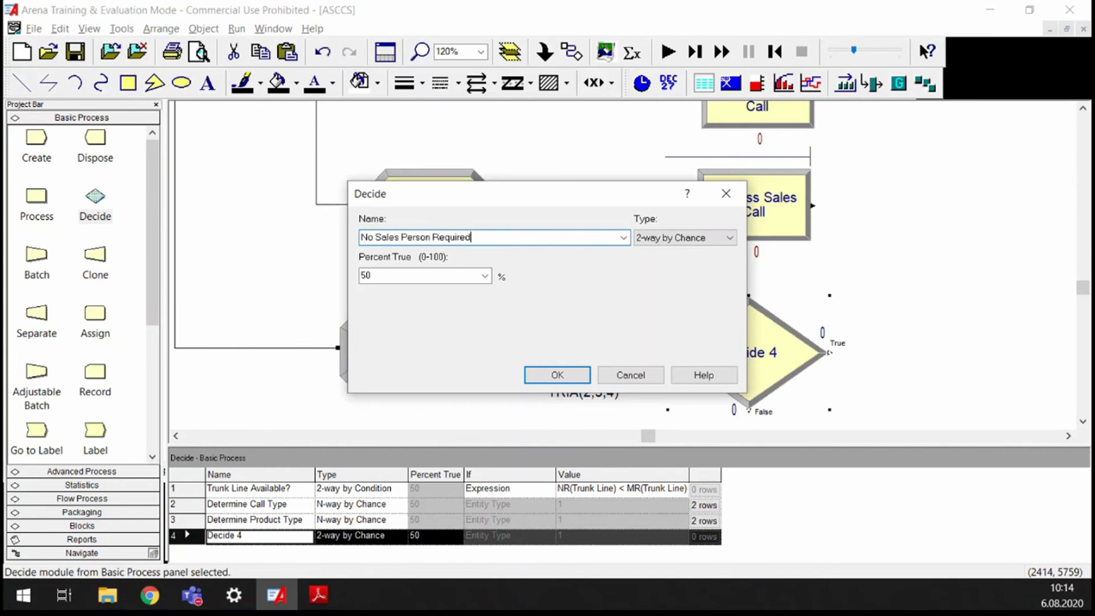
type("?")
left_click(705, 239)
left_click(702, 244)
double_click(386, 279)
type("85")
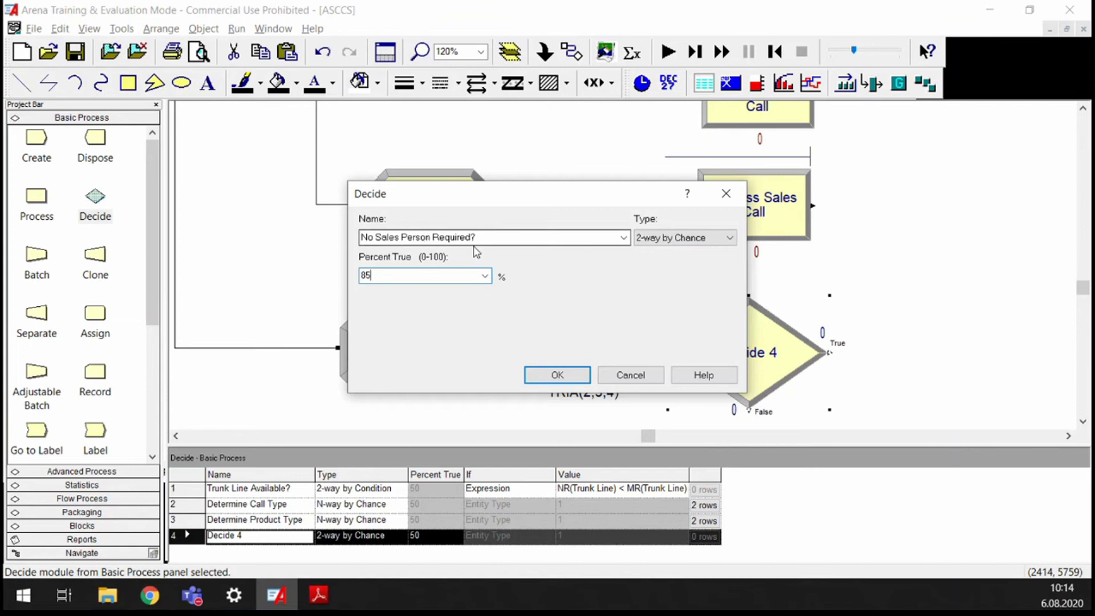
left_click_drag(381, 276, 346, 277)
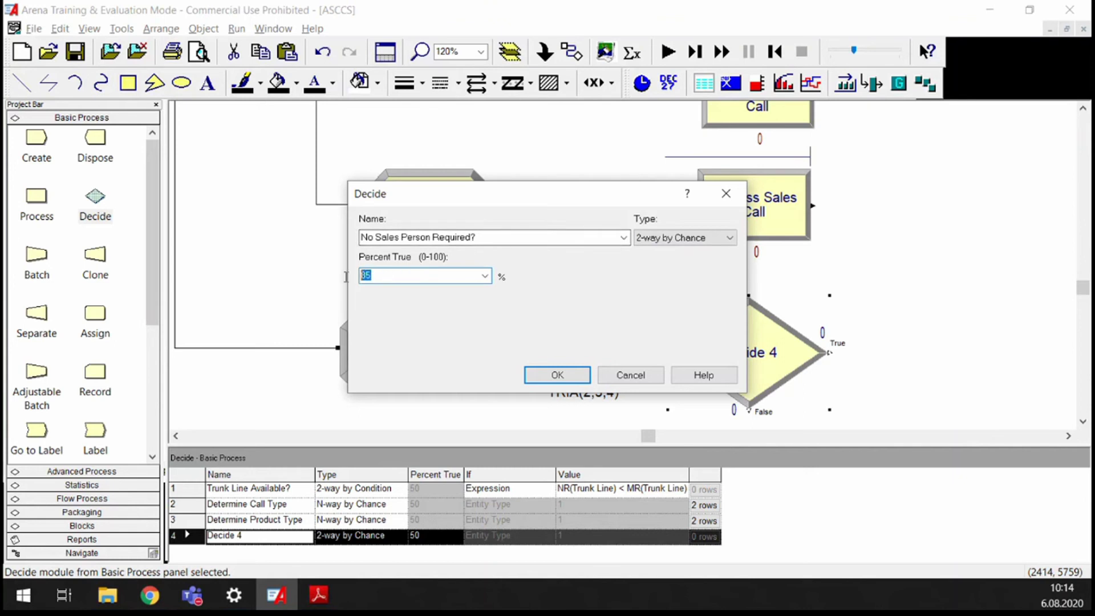
left_click_drag(429, 275, 324, 275)
left_click(558, 374)
Step: Examine the Process Sales Call module and the true and false exits of the No Sales Person Required? module
scroll(658, 437, "right", 4)
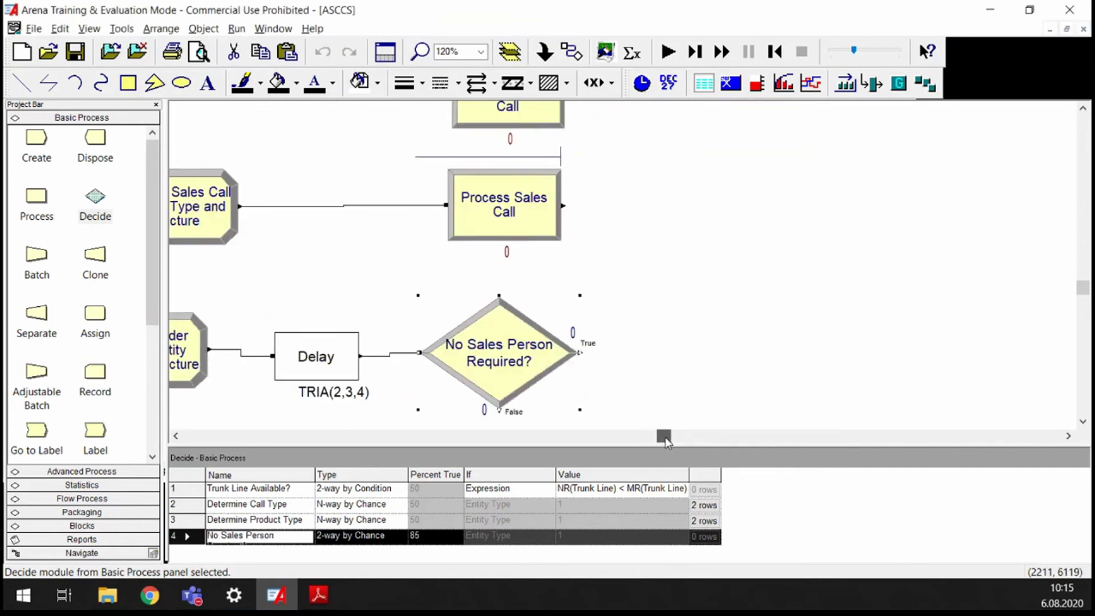
scroll(557, 226, "down", 2)
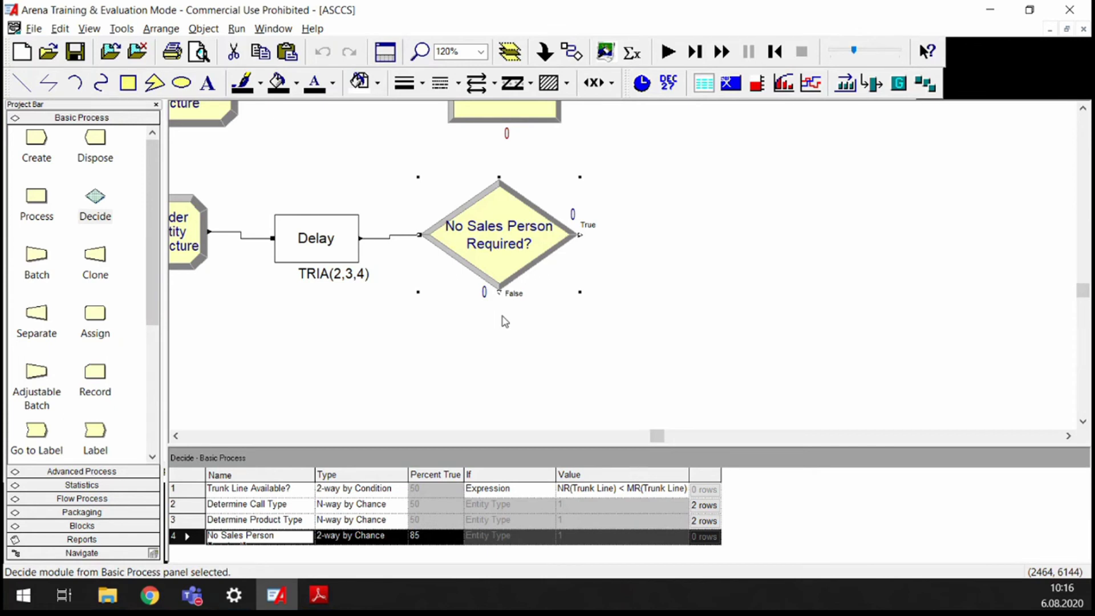
scroll(614, 287, "up", 8)
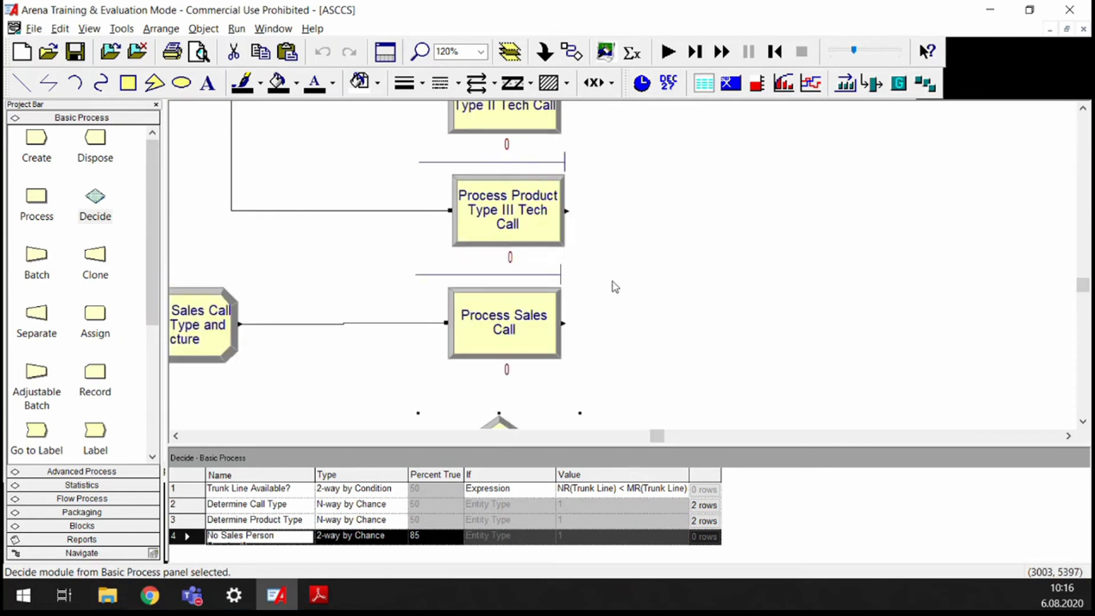
scroll(552, 272, "down", 4)
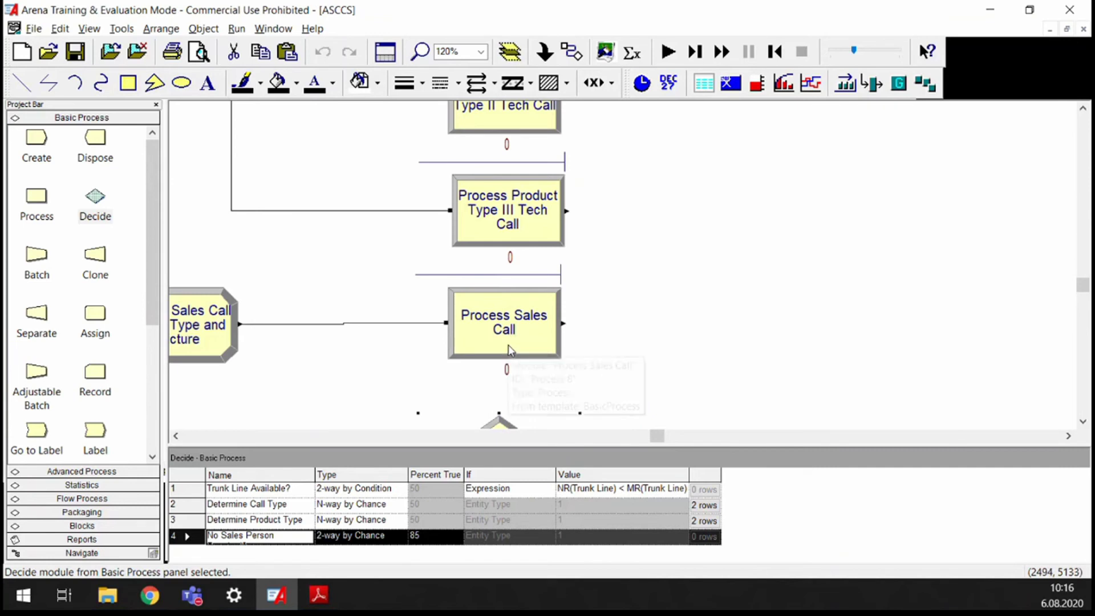
scroll(502, 344, "down", 6)
scroll(499, 234, "up", 2)
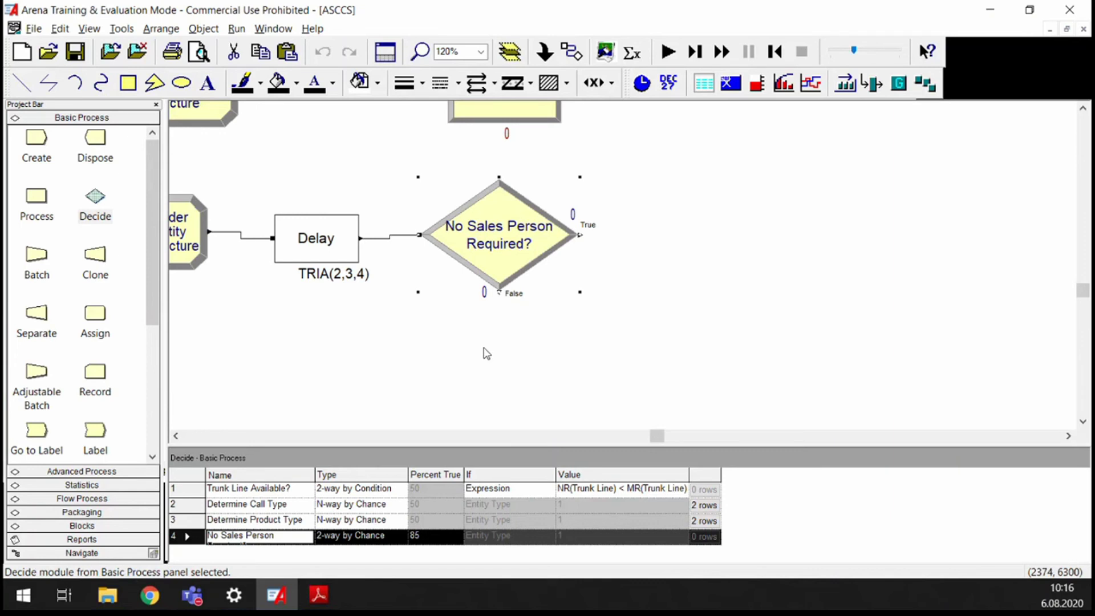
scroll(498, 291, "up", 3)
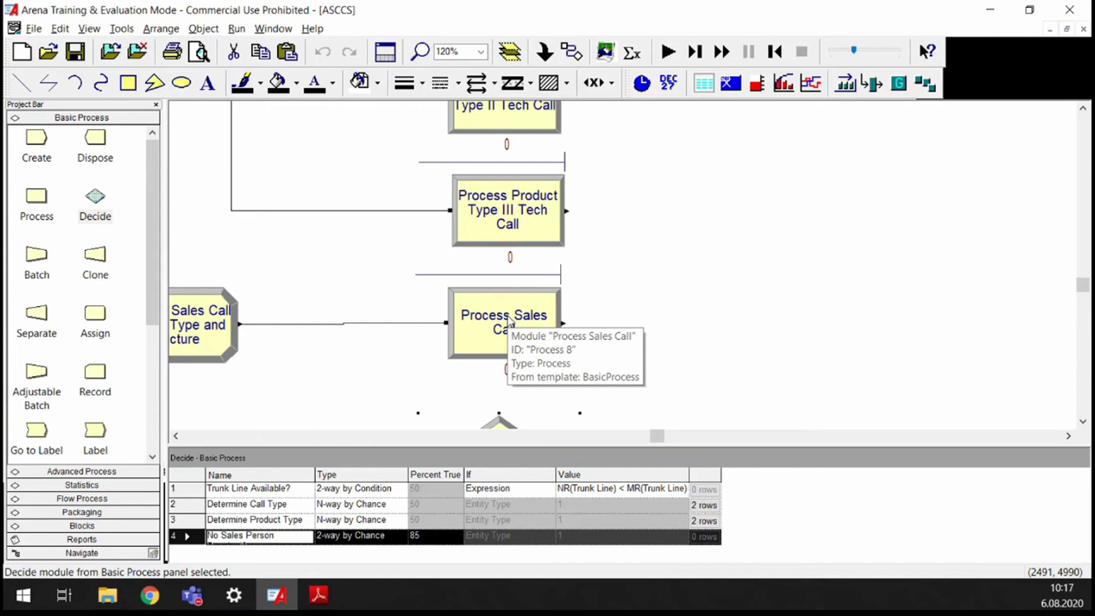
scroll(533, 299, "down", 2)
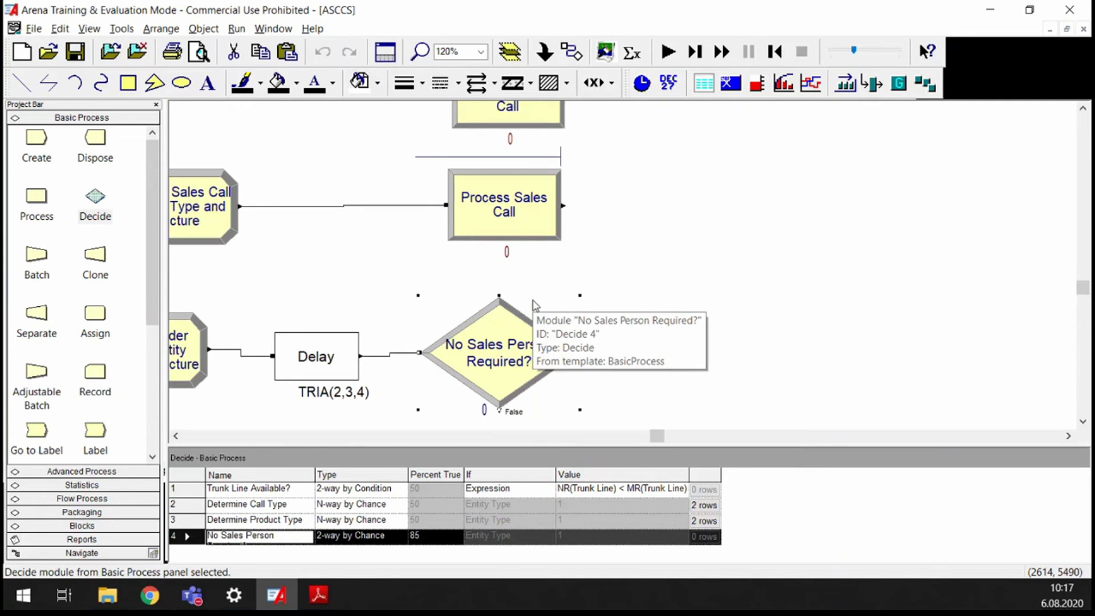
scroll(484, 310, "down", 4)
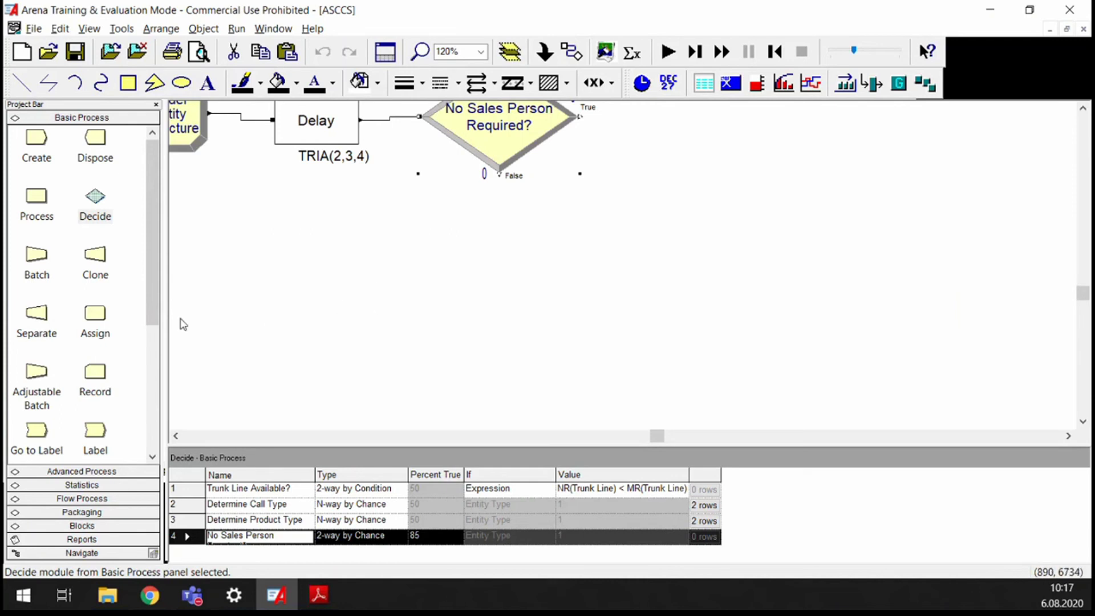
Step: Place a Basic Process Assign module below the No Sales Person Required? module and connect the False exit to it
mouse_move(150, 290)
left_mouse_down()
mouse_move(153, 375)
mouse_move(153, 304)
left_mouse_up()
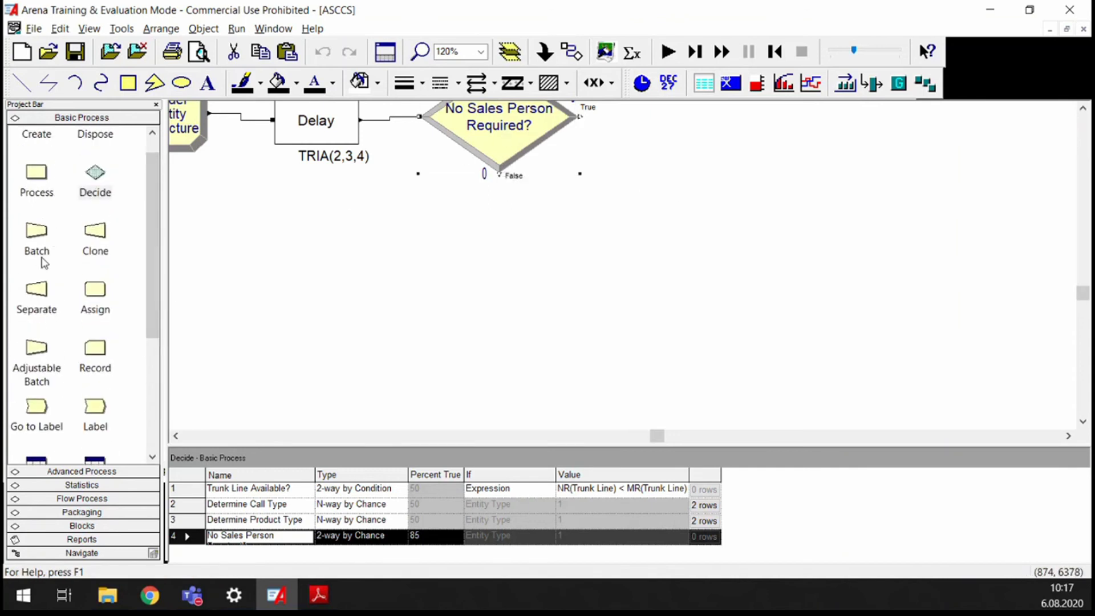
left_click_drag(96, 290, 342, 287)
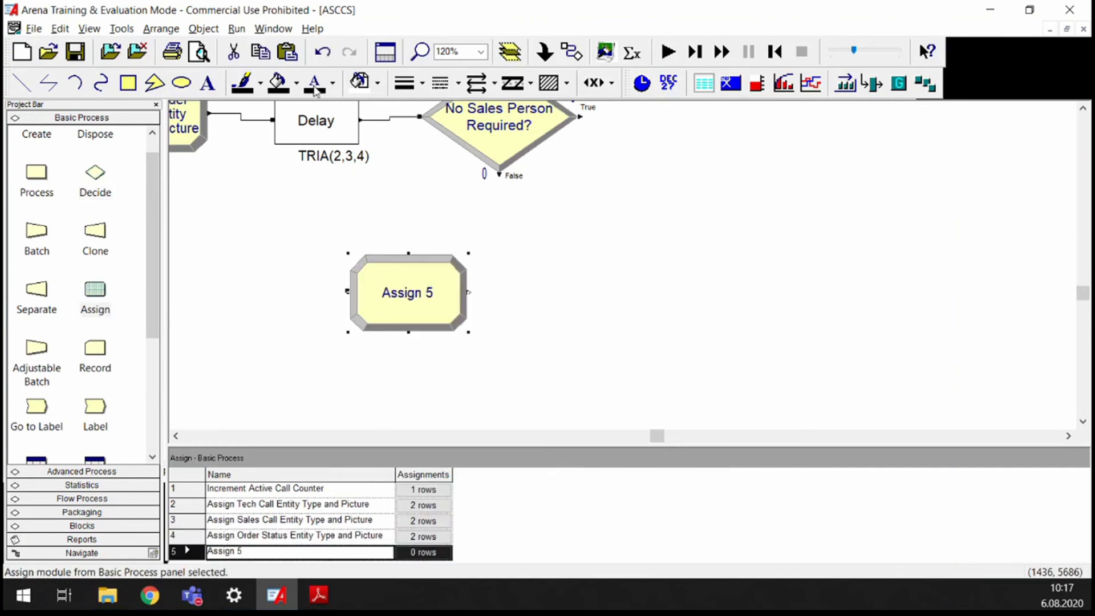
left_click(571, 52)
left_click(499, 174)
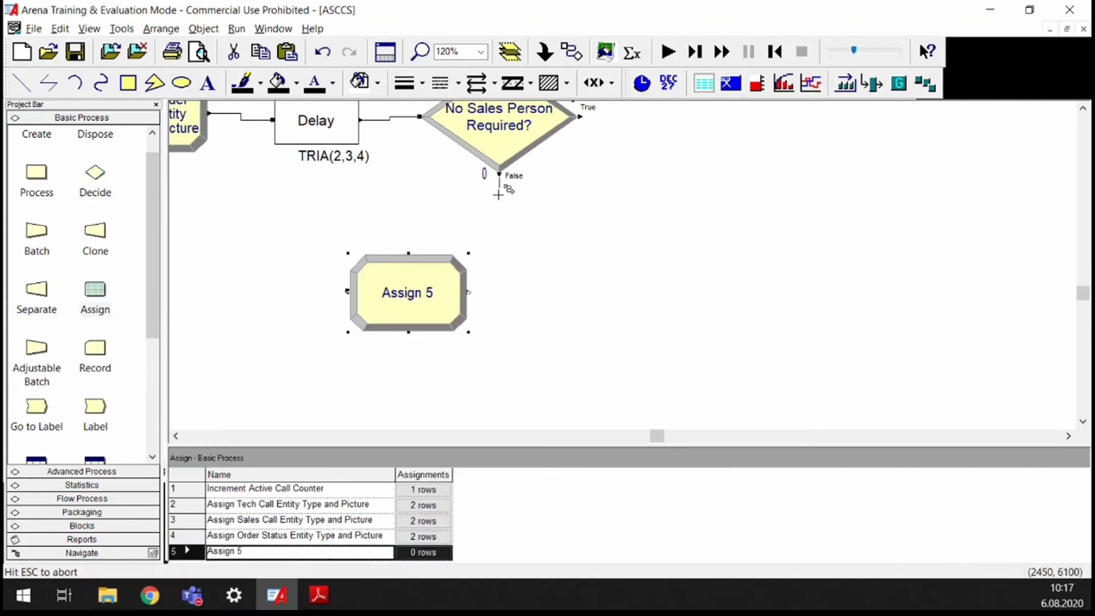
left_click(347, 291)
left_click_drag(388, 311, 414, 335)
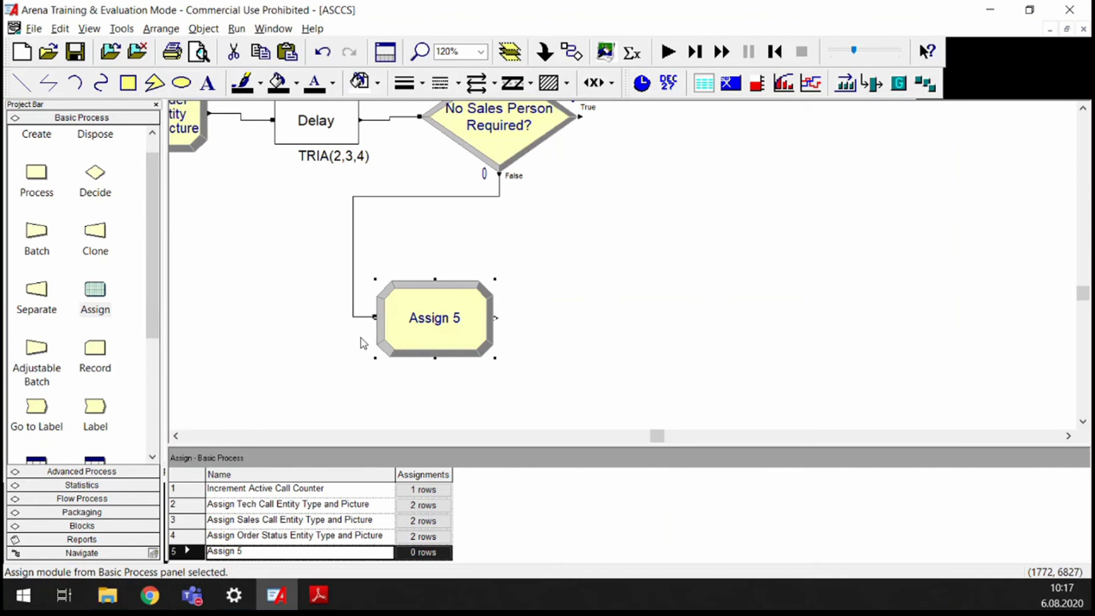
Step: Name the new Assign module Set Order Status Call Priority and add an assignment setting attribute mySalesCallPriority to 1
double_click(422, 318)
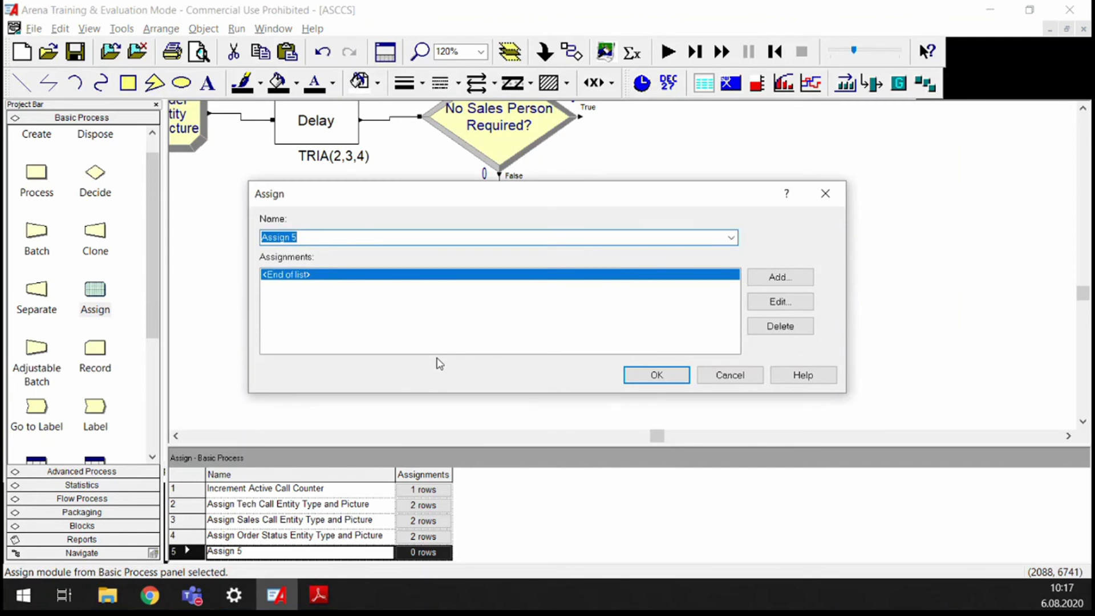
type("Set Order Status Call Priority")
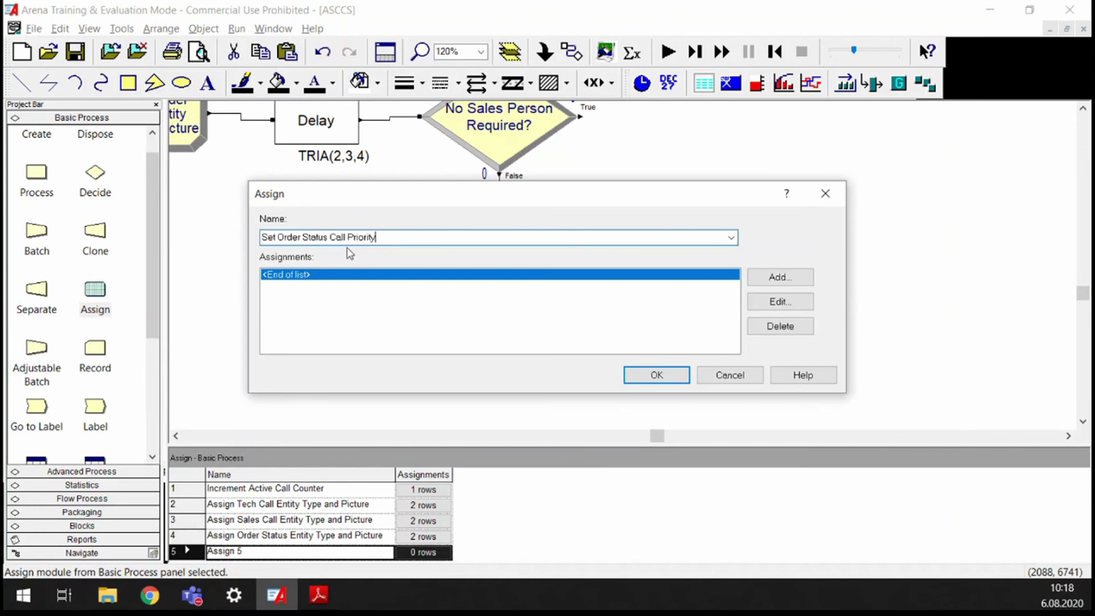
left_click(780, 278)
left_click(461, 273)
left_click(374, 320)
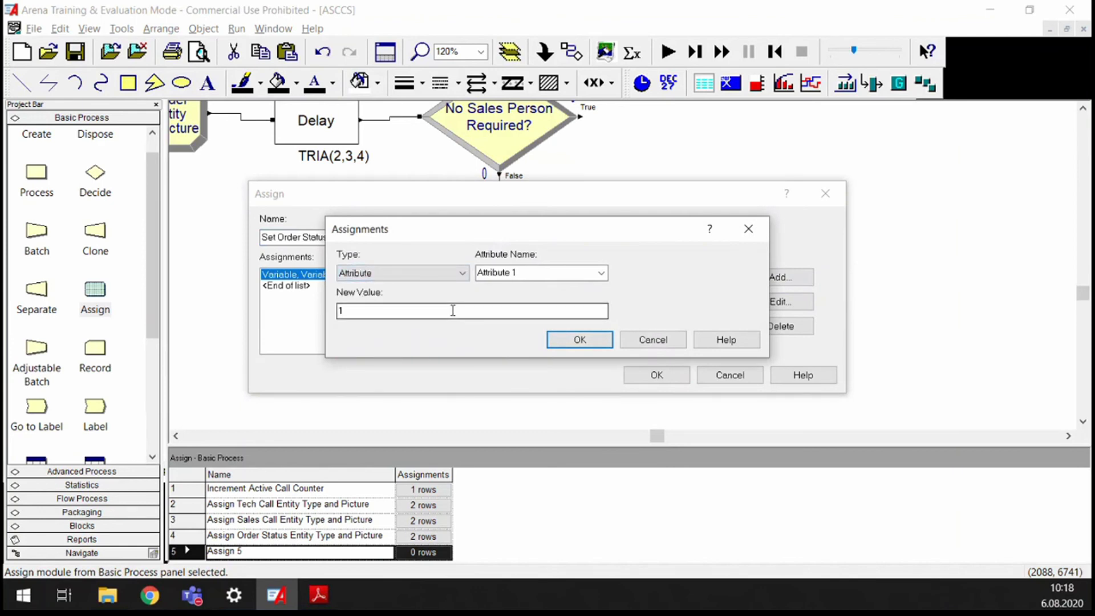
double_click(528, 272)
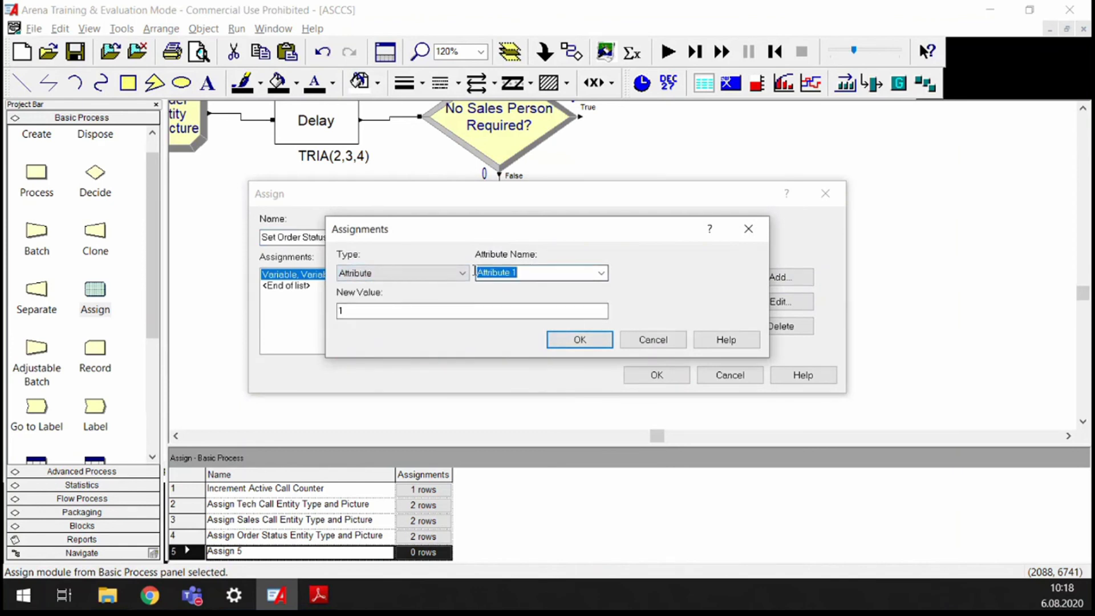
type("myS")
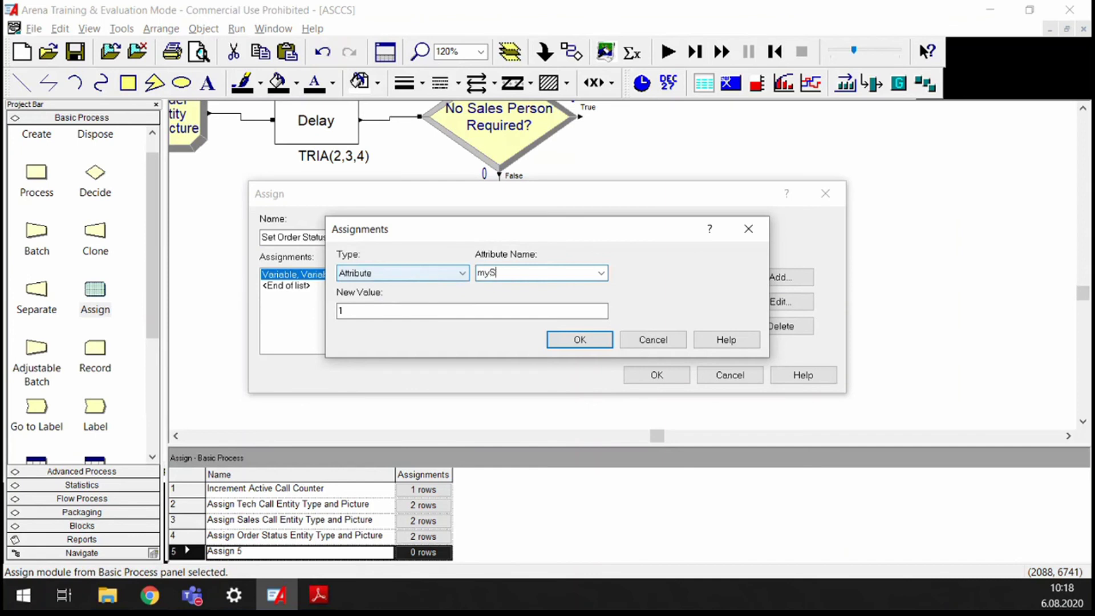
type("alesCallPriority")
key("Tab")
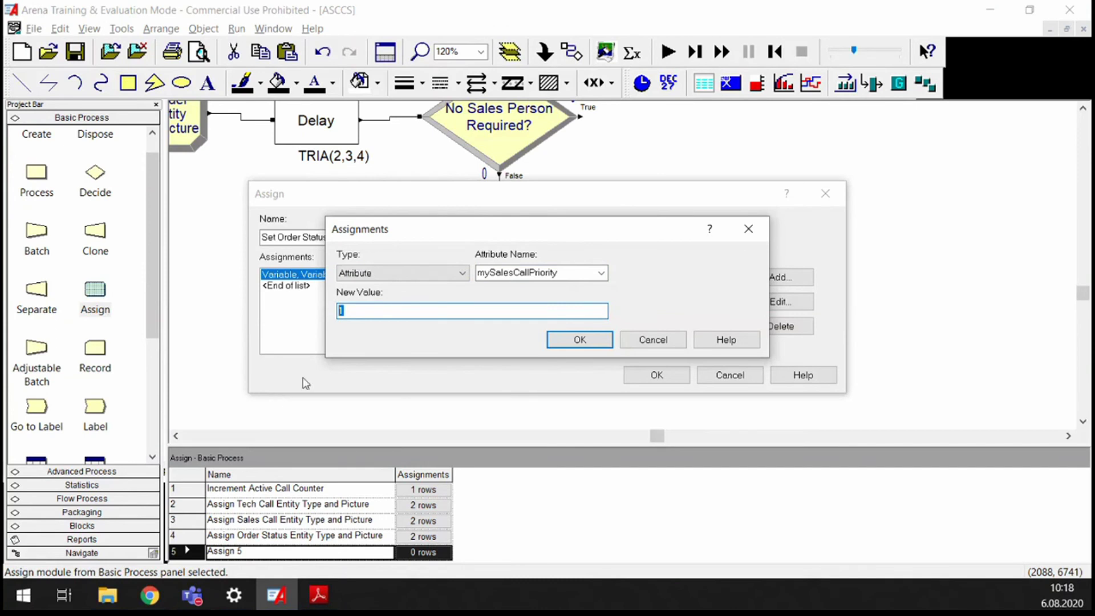
left_click(579, 340)
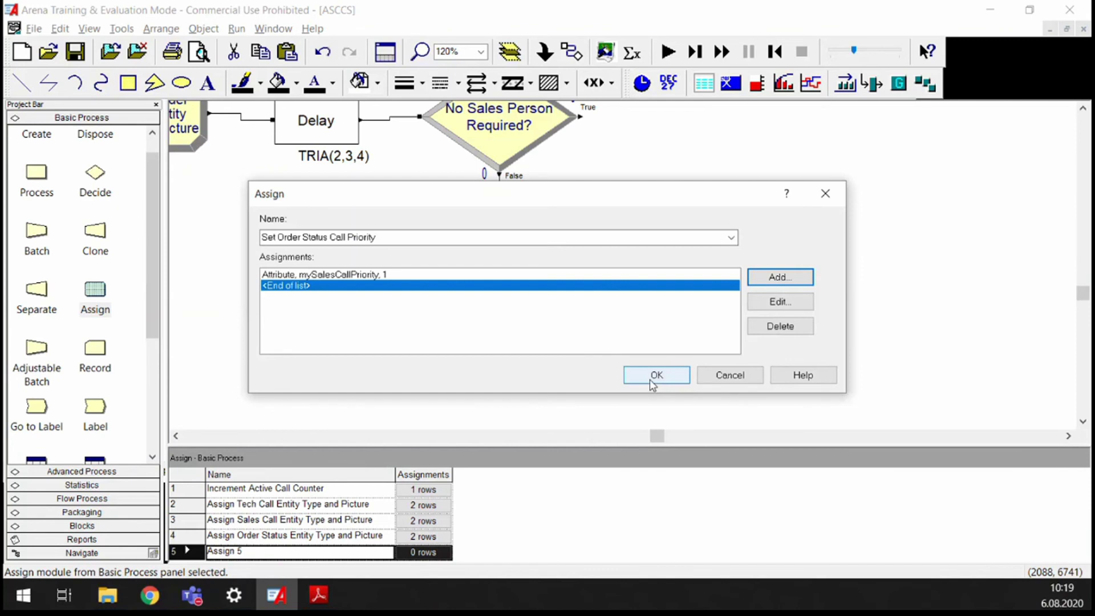
left_click(669, 382)
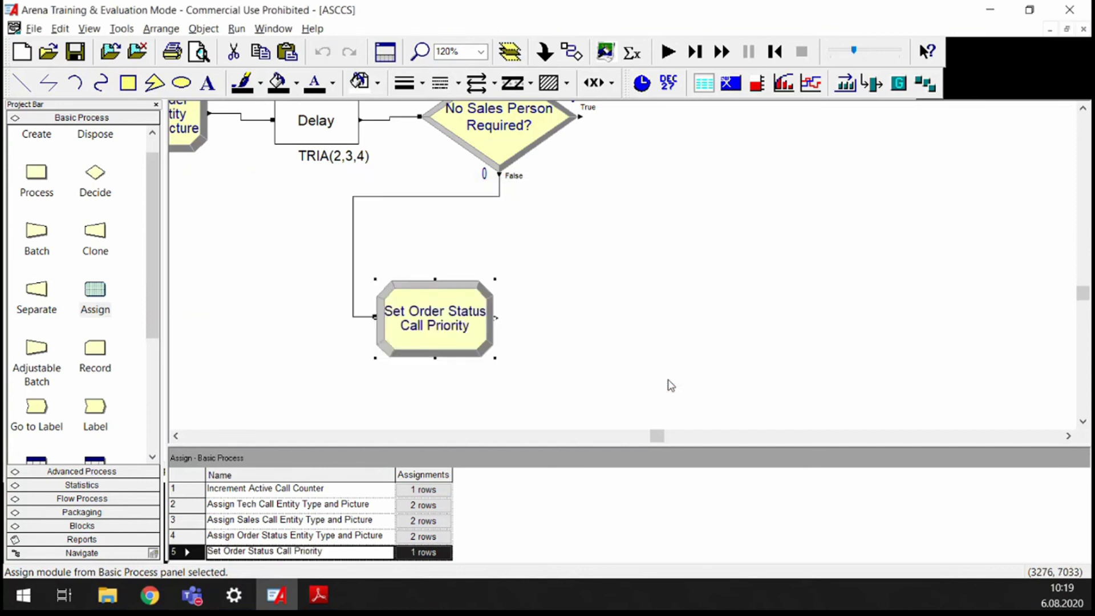
Step: Compare the Basic Process Attribute list with the attribute assignment in the Set Order Status Call Priority module
left_click_drag(153, 266, 152, 349)
left_click(33, 325)
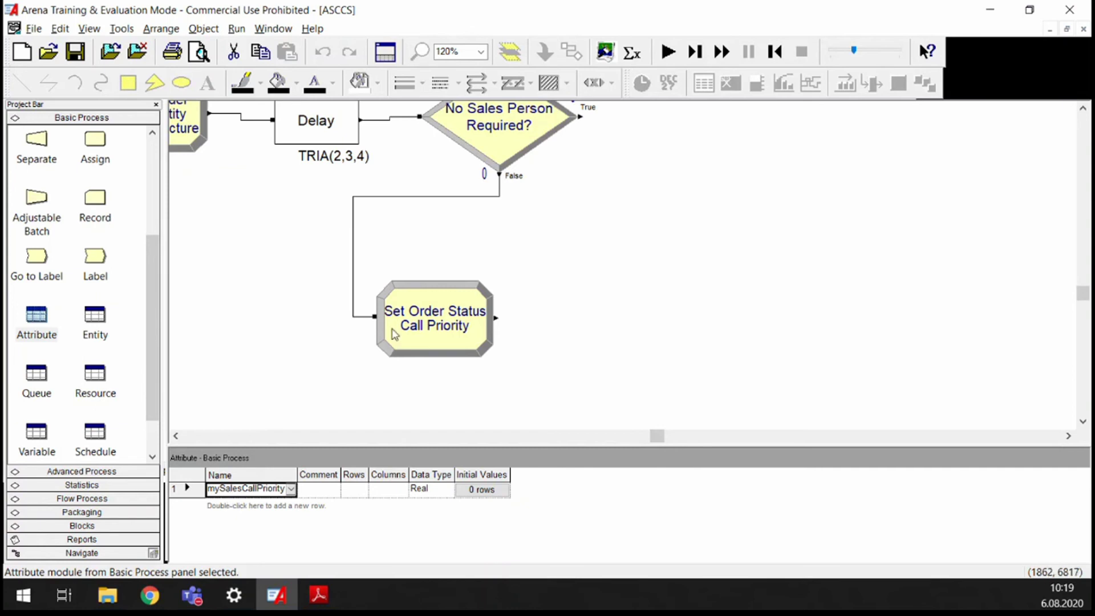
left_click(428, 306)
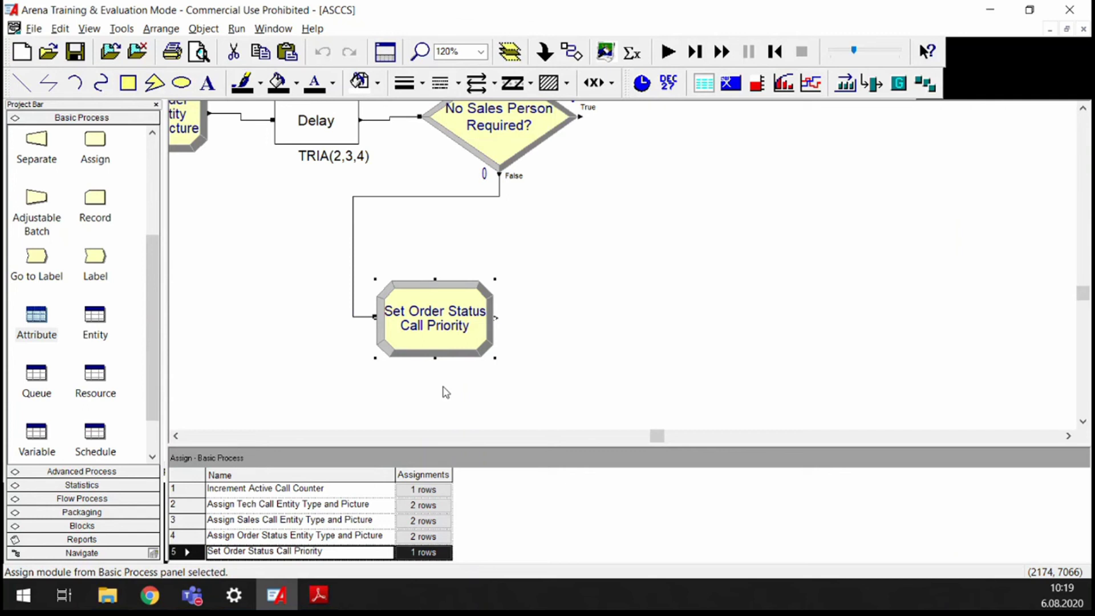
double_click(465, 342)
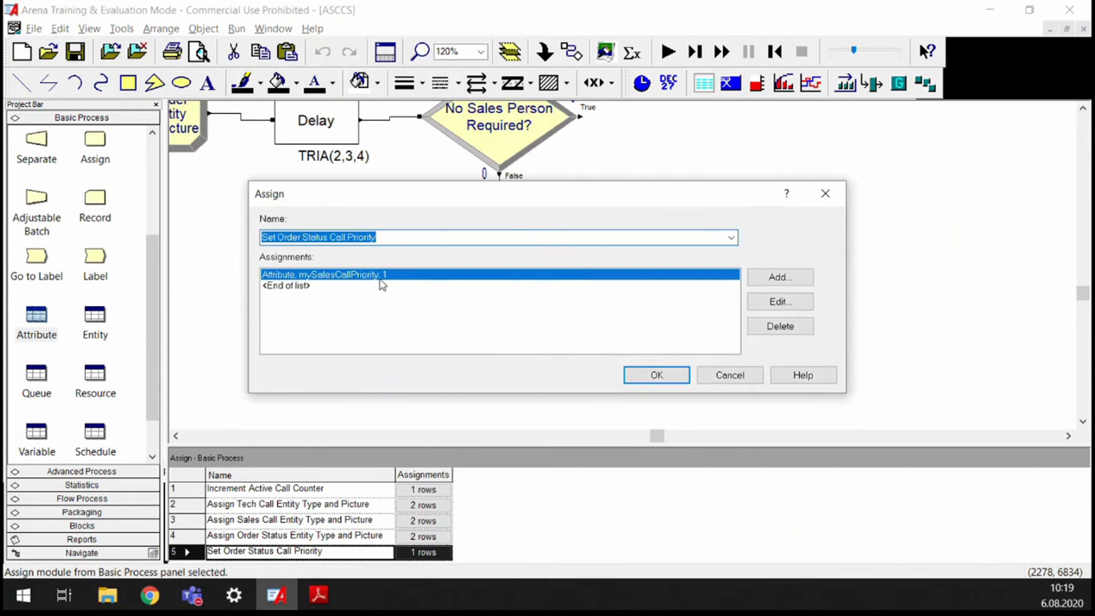
left_click(825, 194)
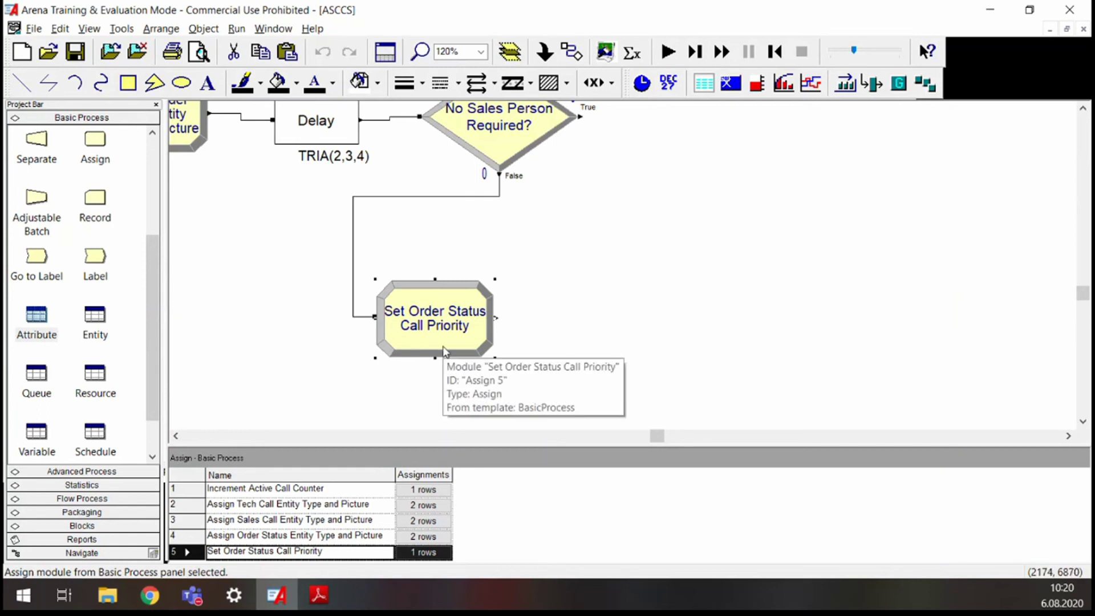
left_click(48, 317)
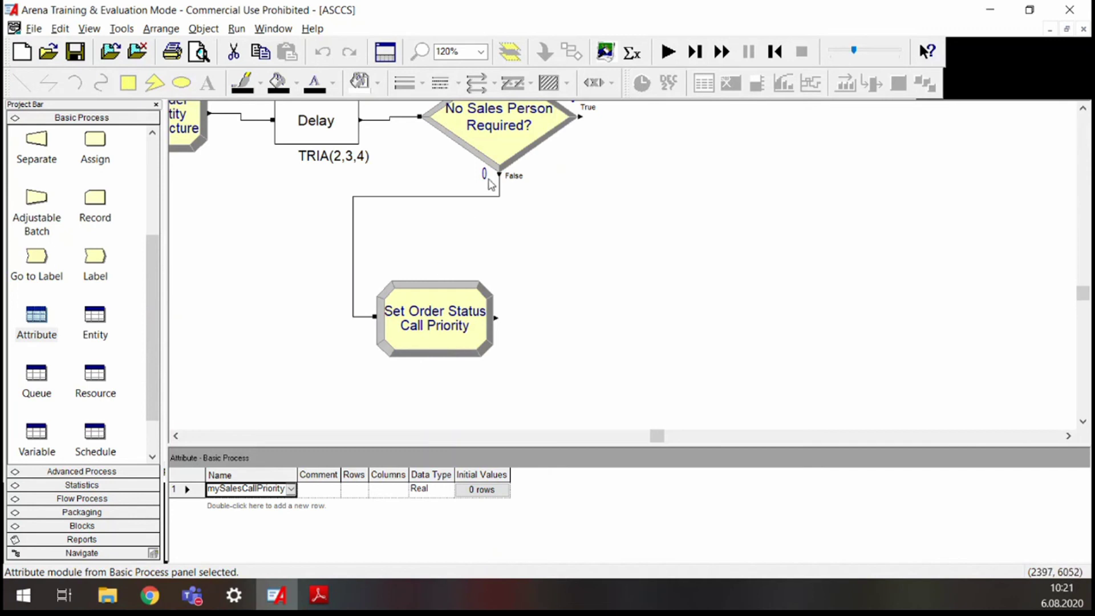
left_click(446, 337)
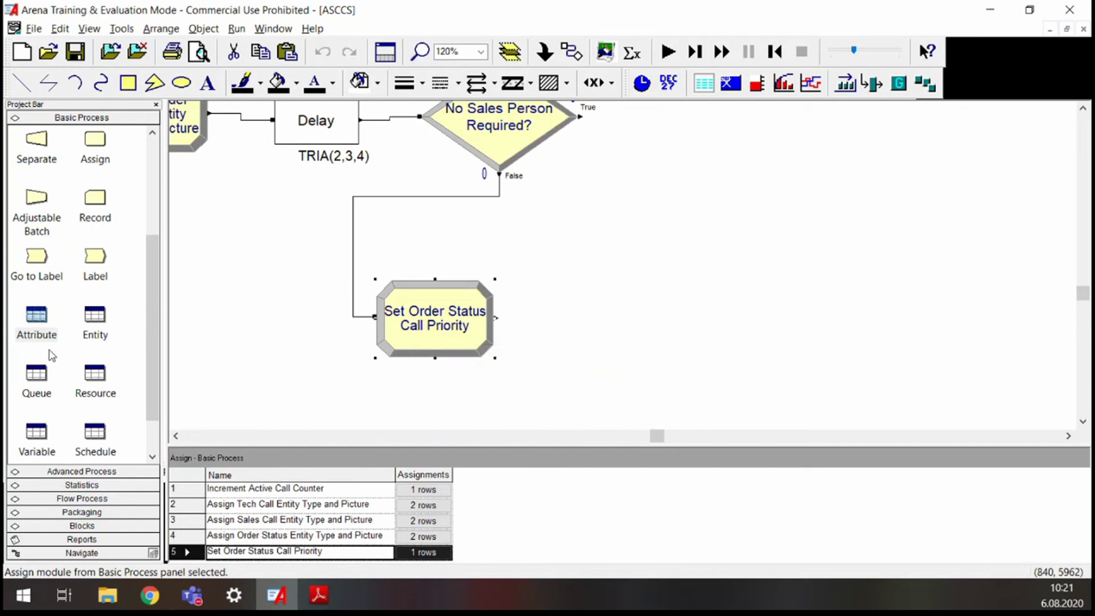
Step: Review the Entity list and the sales call branch's Assign module alongside the order-status branch
left_click(117, 335)
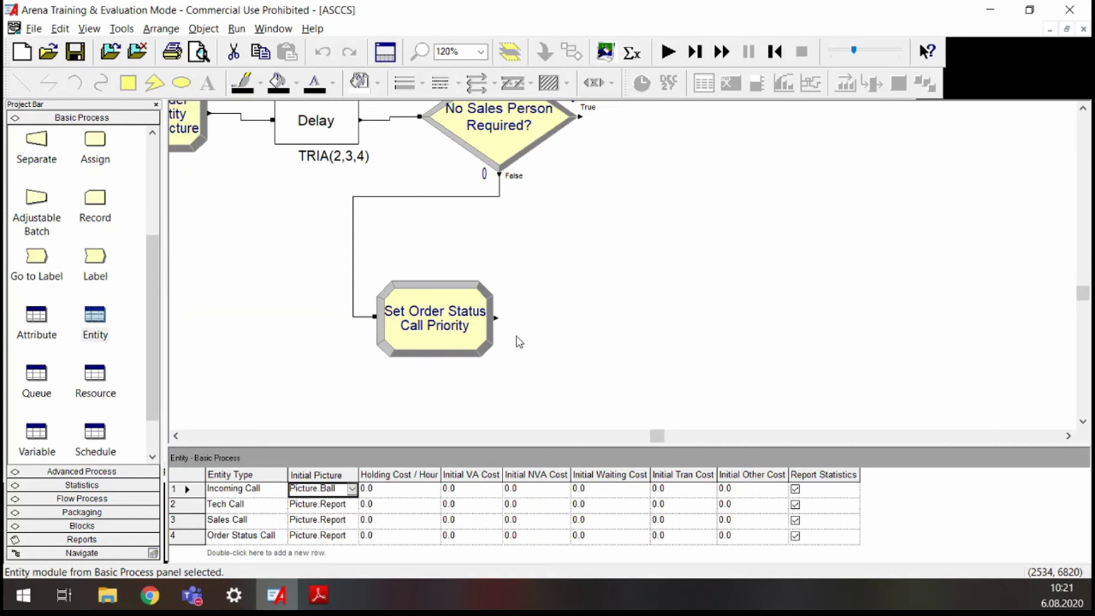
scroll(507, 341, "up", 3)
scroll(503, 342, "down", 1)
scroll(457, 371, "down", 2)
scroll(326, 328, "up", 2)
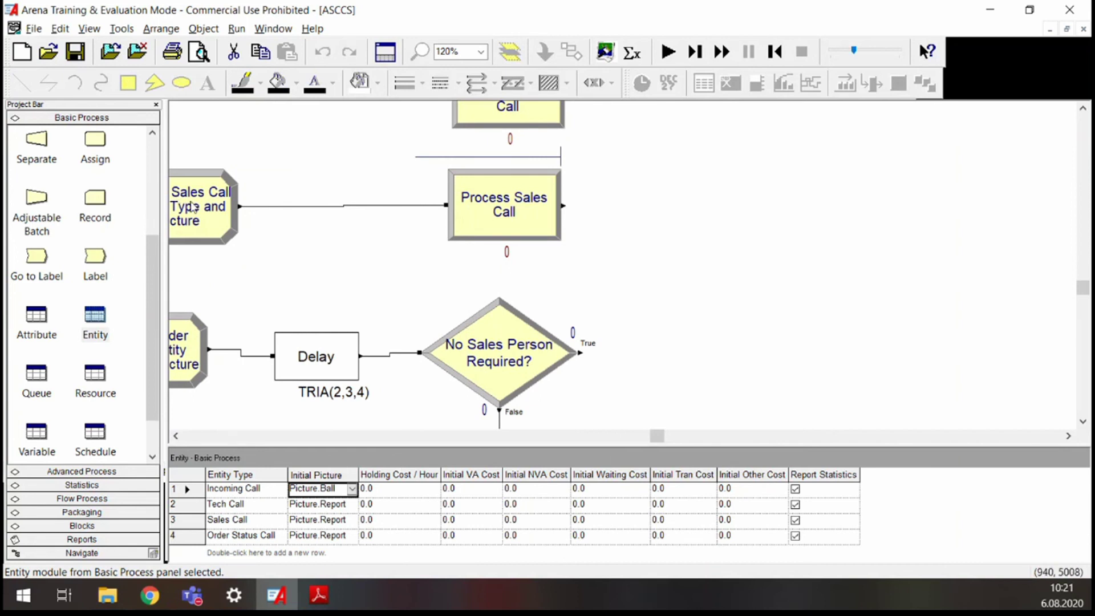
left_click(209, 222)
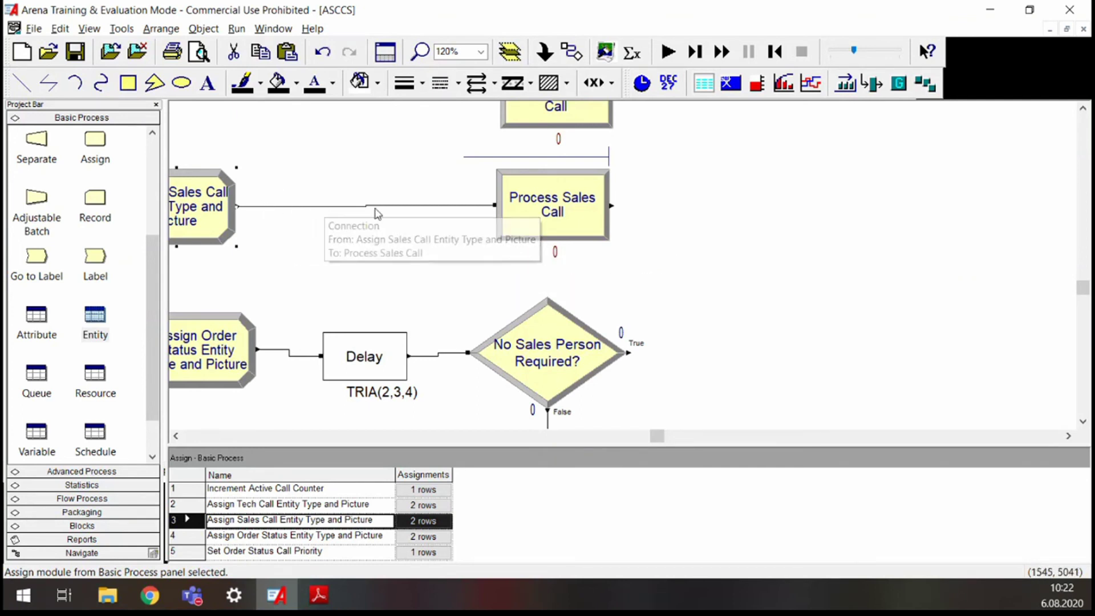
scroll(471, 268, "down", 3)
scroll(471, 268, "down", 2)
scroll(473, 247, "up", 2)
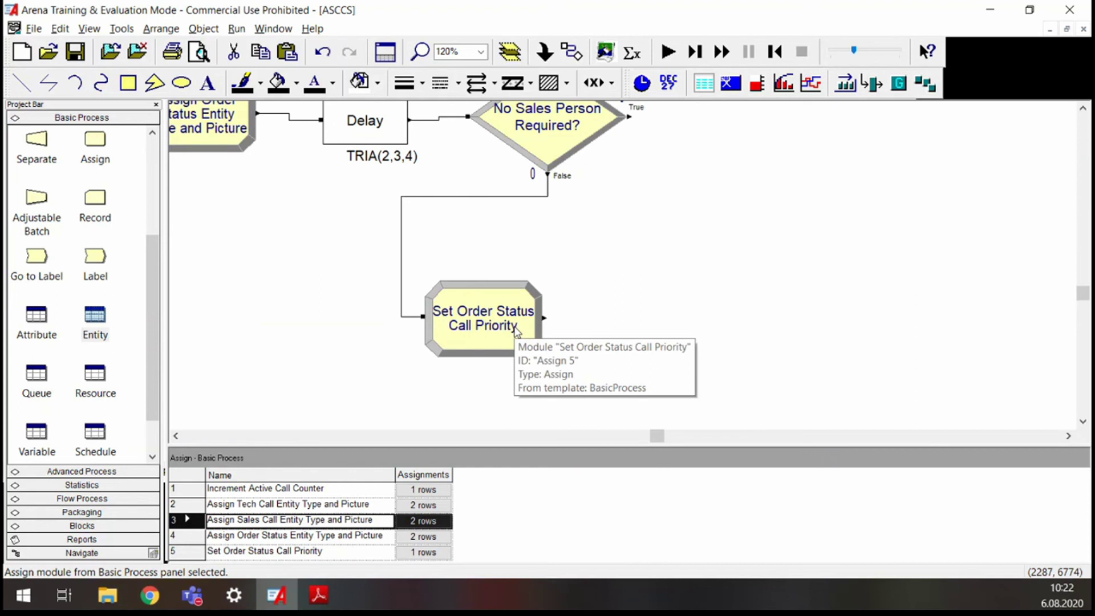
Step: Shift the Set Order Status Call Priority module slightly and place an Advanced Process Seize module connected after it
left_click_drag(517, 331, 441, 345)
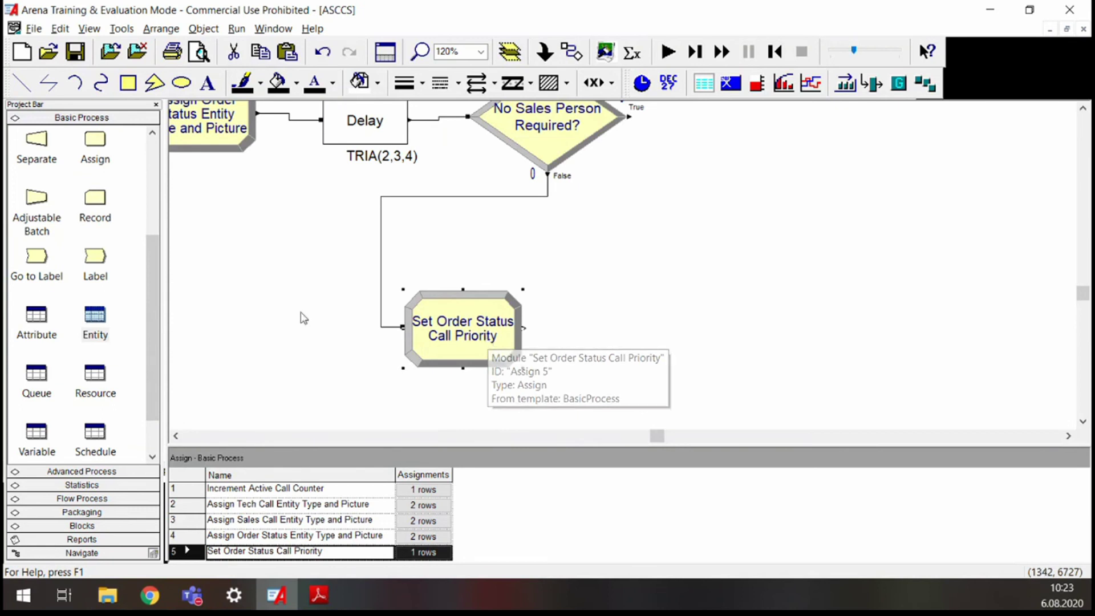
left_click(101, 472)
left_click_drag(148, 340, 149, 269)
left_click_drag(36, 269, 597, 352)
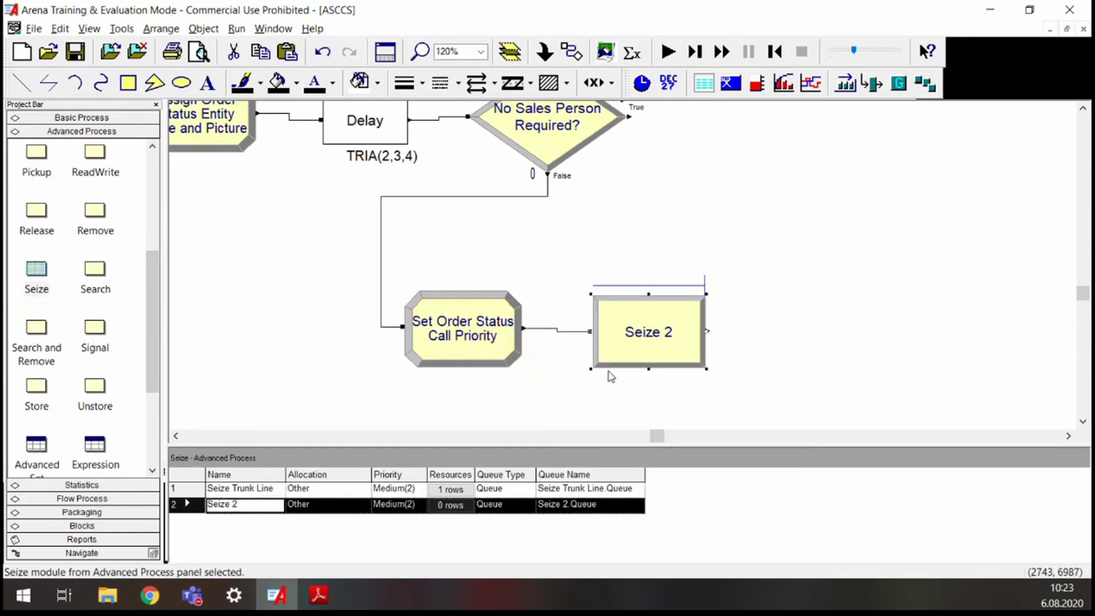
Step: Name the new Seize module Order Status Call Seizes Sales Person
double_click(643, 343)
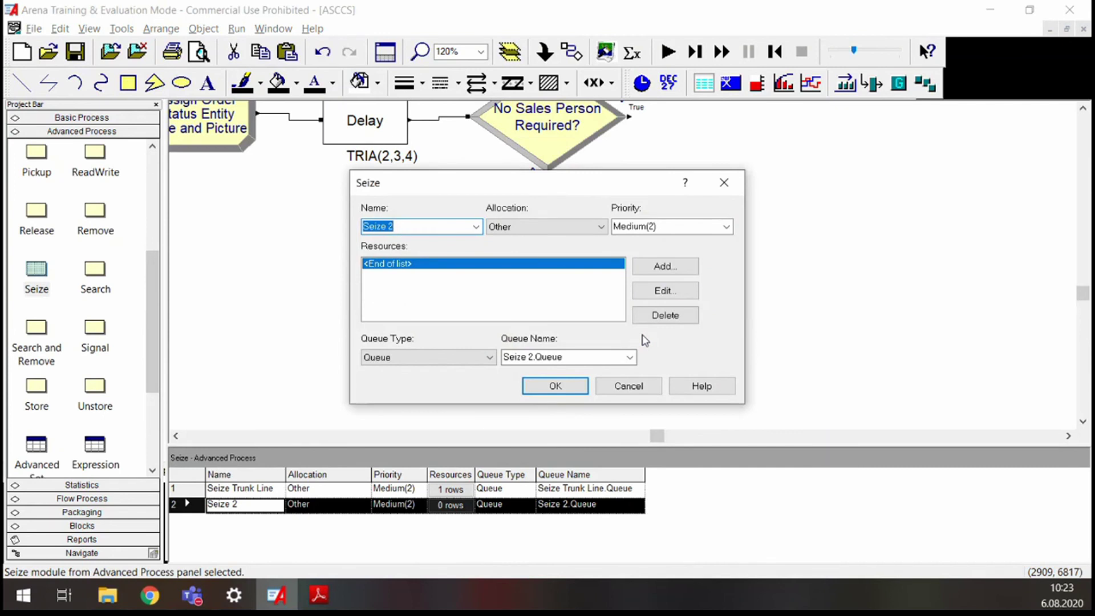
type("Order Status Call Sei")
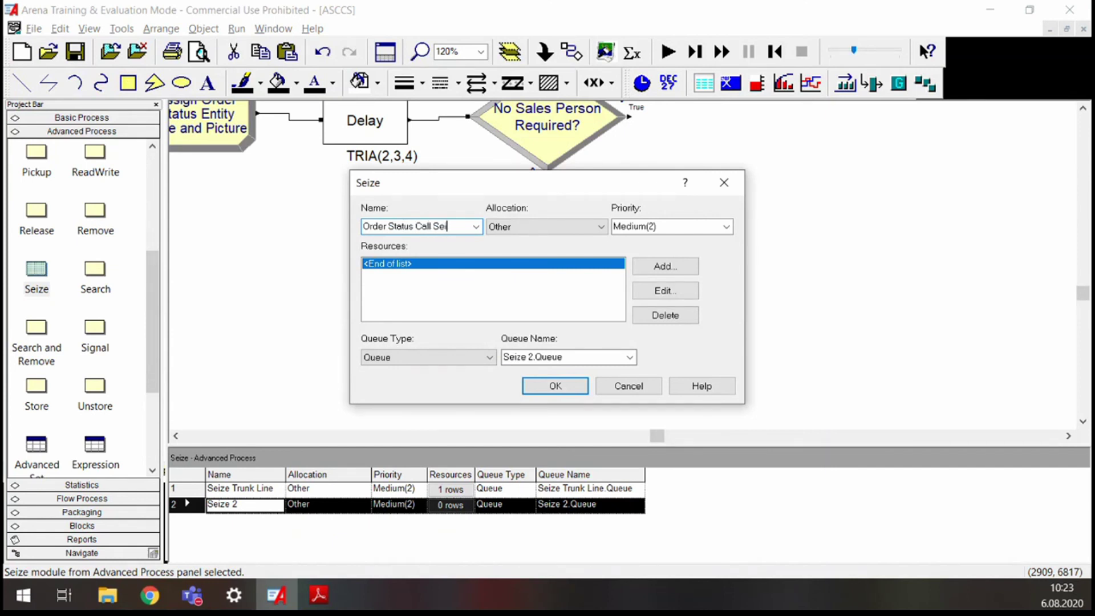
type("zes Sales Person")
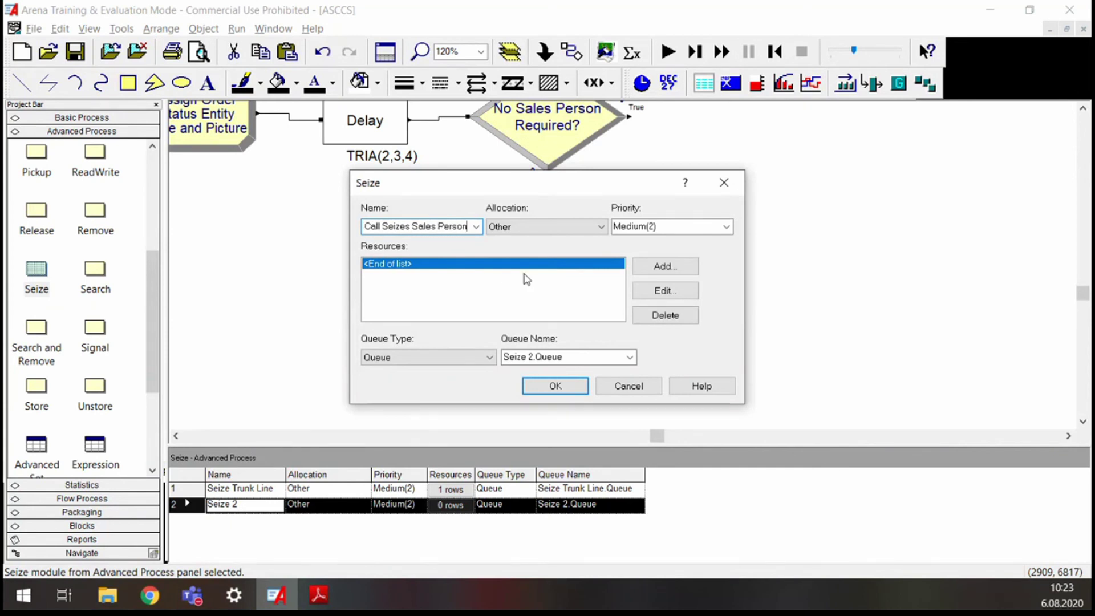
left_click_drag(429, 225, 265, 234)
left_click_drag(425, 226, 516, 239)
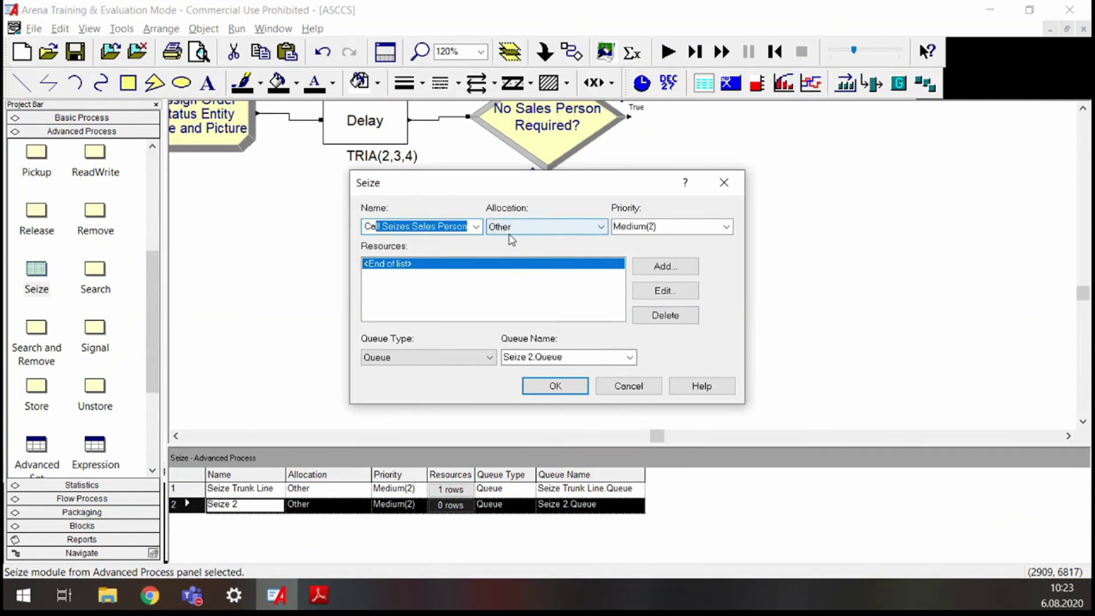
Step: Add the resource Sales to the Seize module with 1 unit to seize, leaving the resource state blank
left_click(662, 268)
left_click(467, 272)
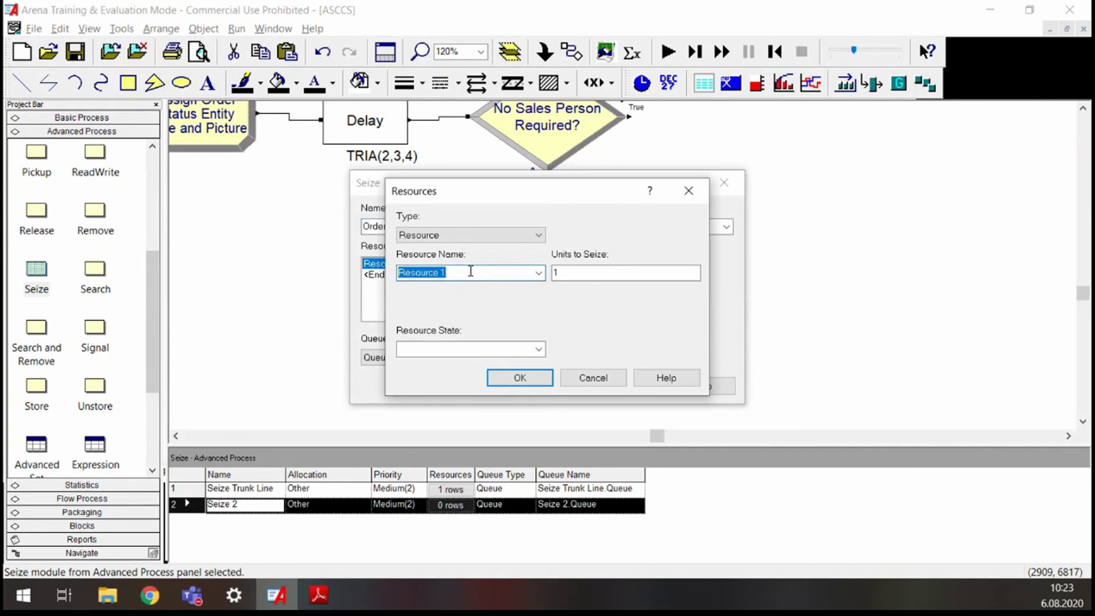
type("Sales")
left_click(598, 271)
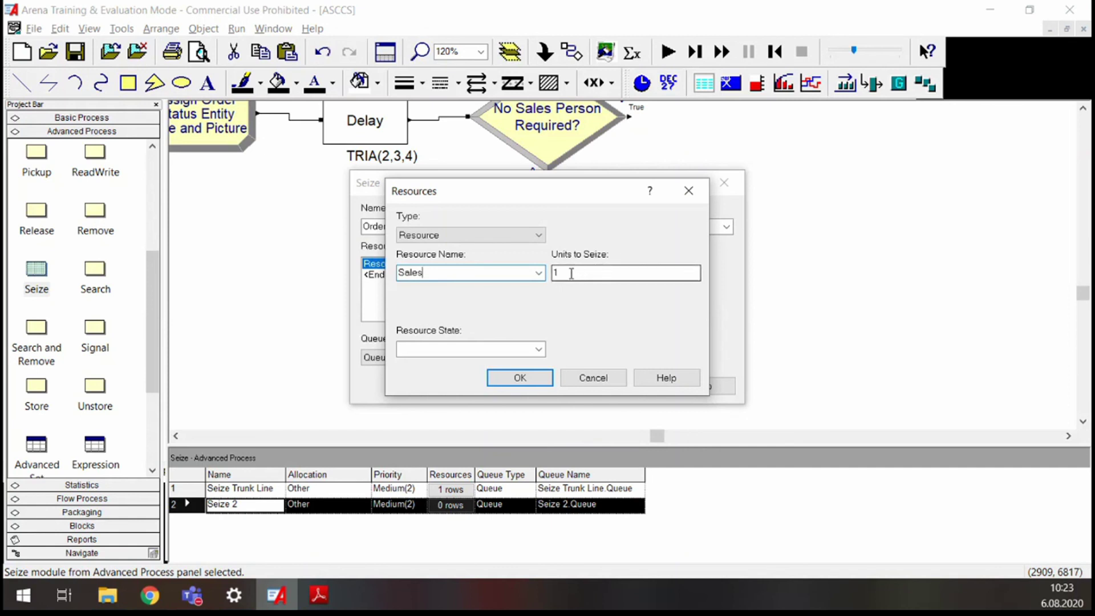
left_click(537, 351)
left_click(536, 350)
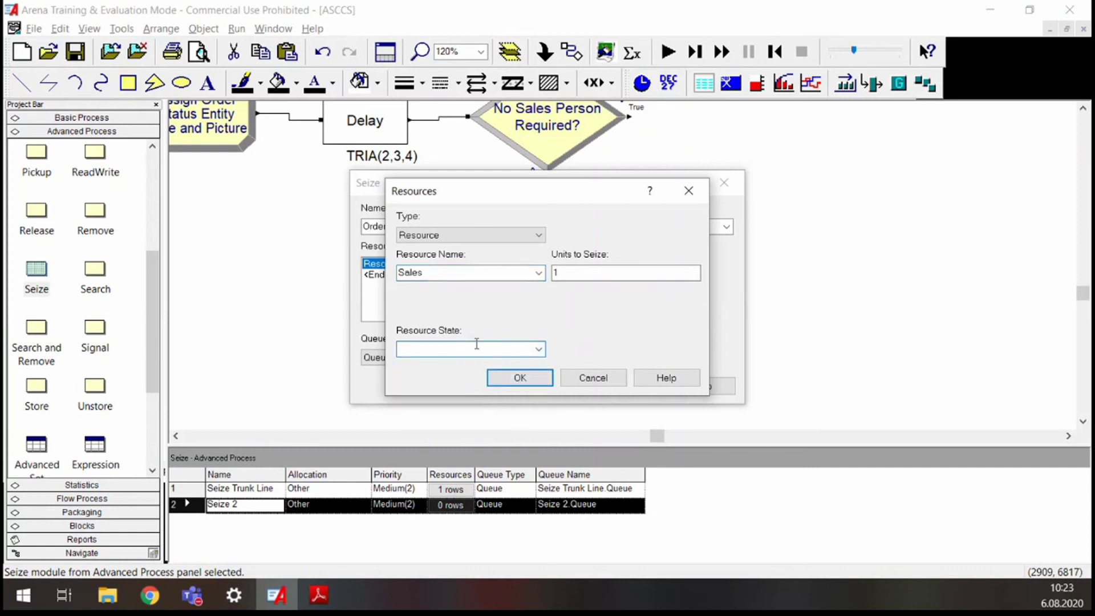
left_click(518, 378)
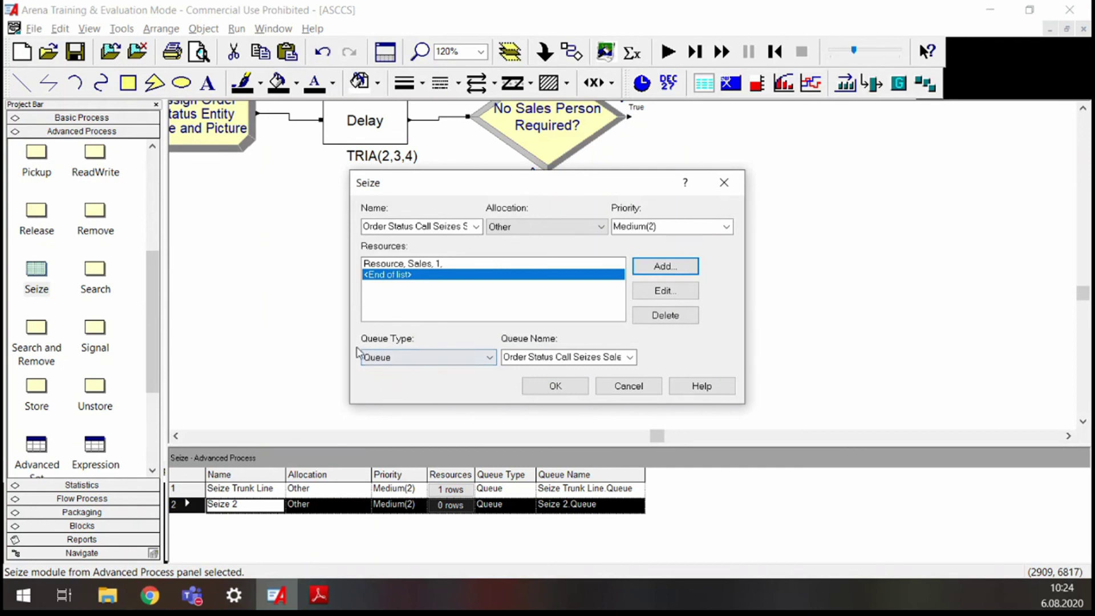
Step: Set the Seize module's queue to the shared Process Sales Call.Queue and accept the module settings
left_click(631, 358)
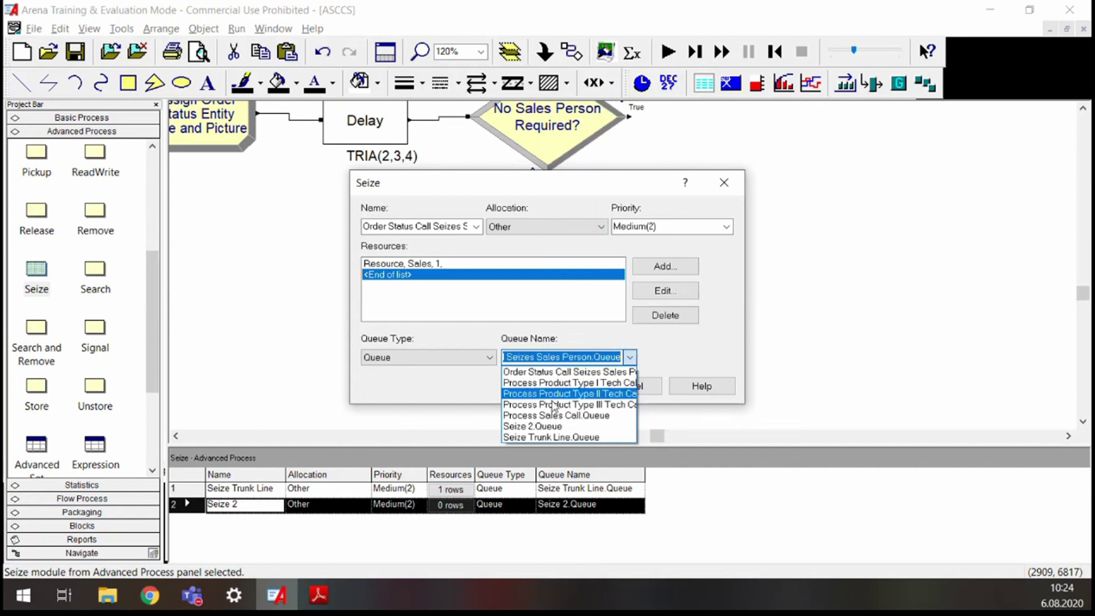
left_click(580, 421)
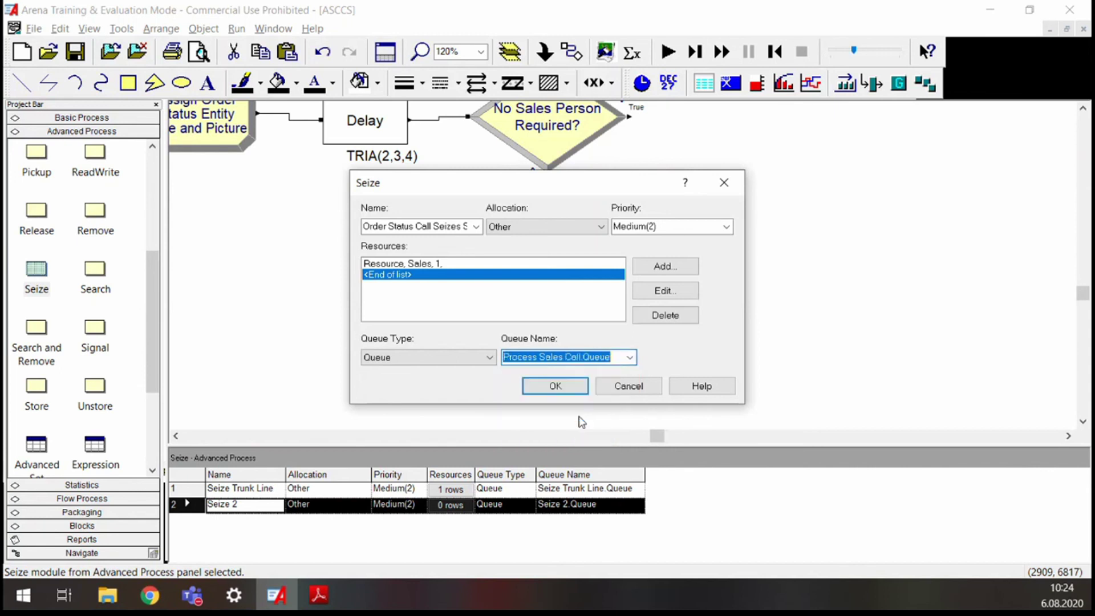
left_click(553, 388)
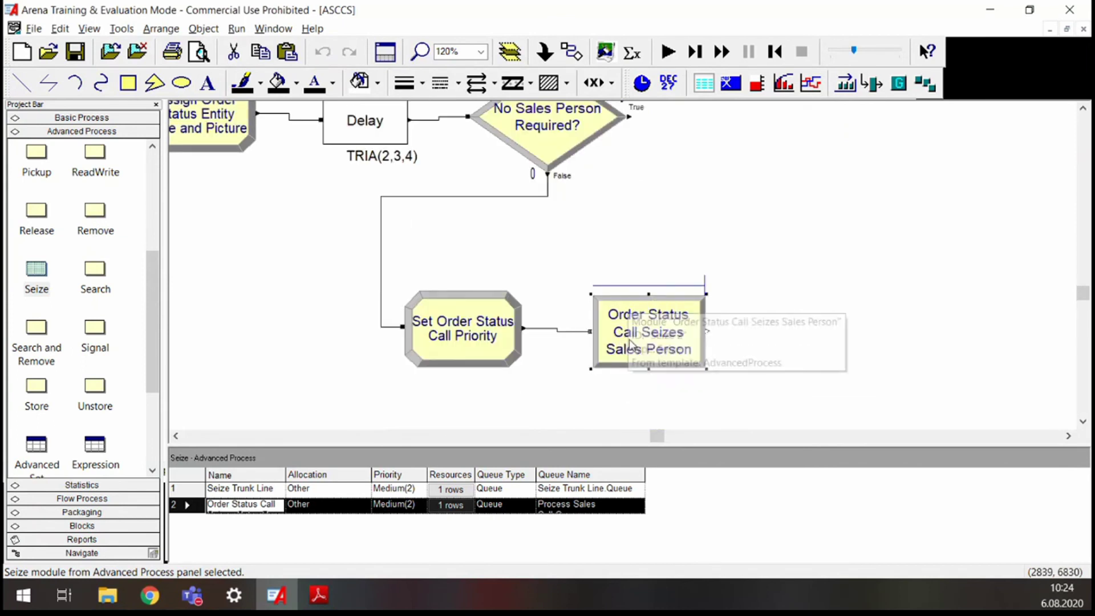
Step: Compare the queue above Process Sales Call with the queue above Order Status Call Seizes Sales Person, checking each queue's identifier
scroll(613, 342, "up", 10)
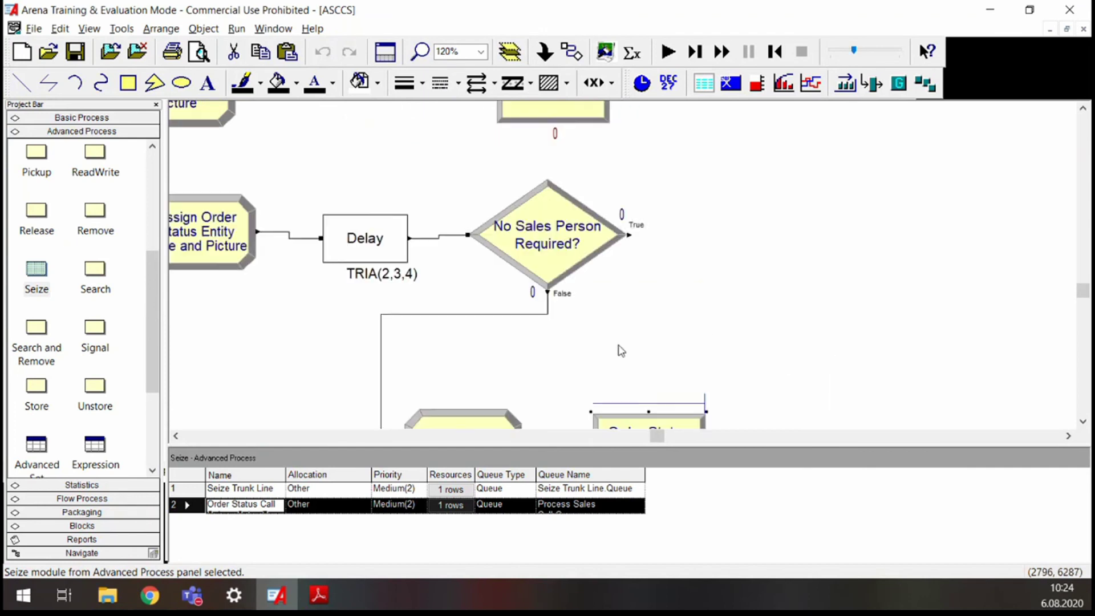
left_click(491, 274)
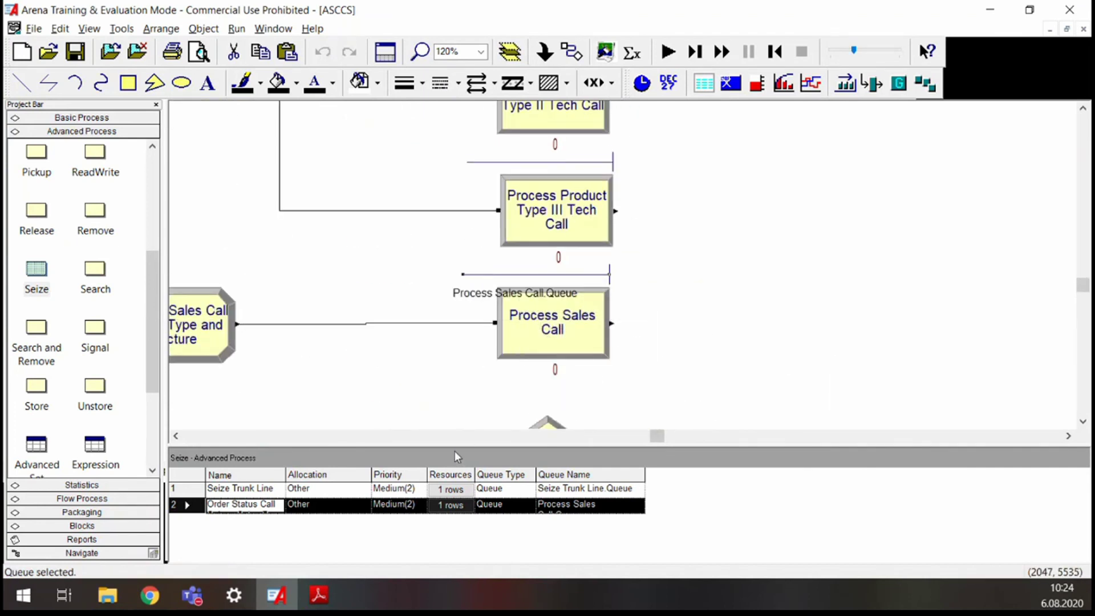
scroll(540, 396, "down", 10)
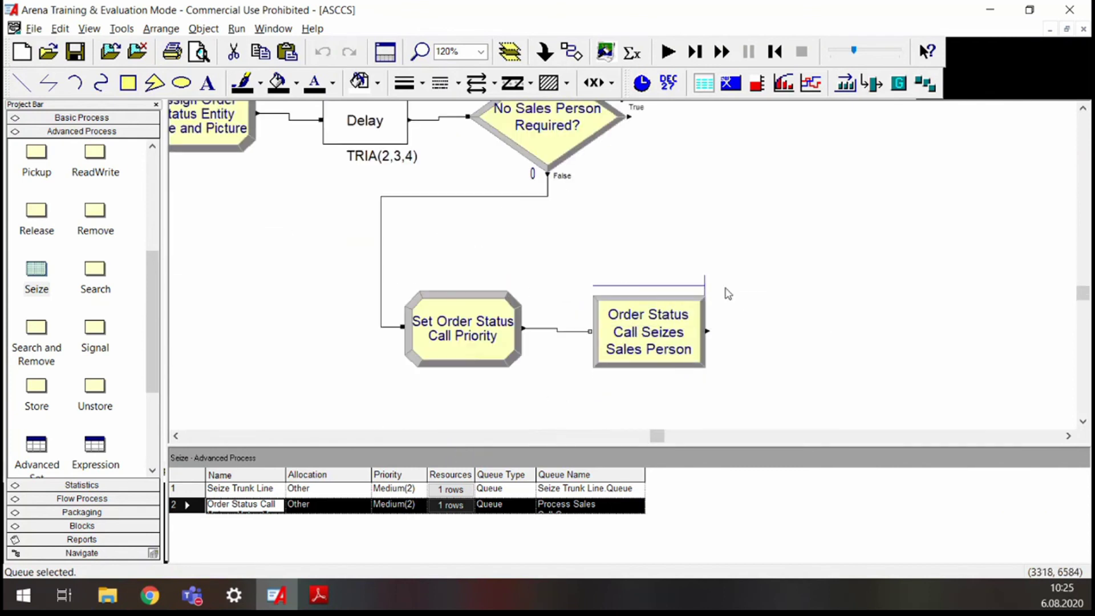
scroll(693, 299, "up", 10)
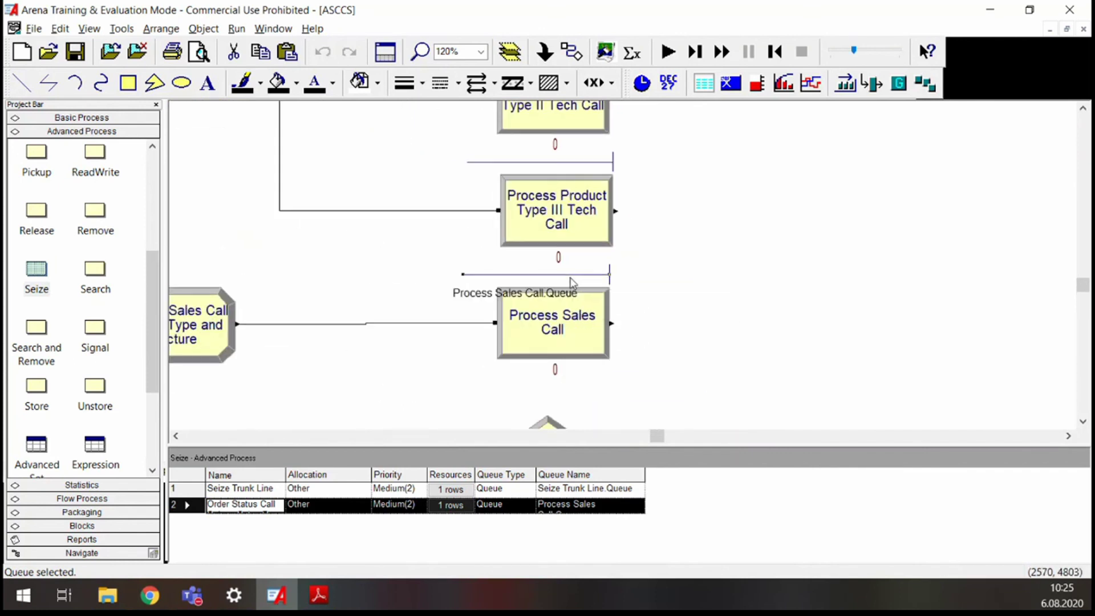
left_click(433, 284)
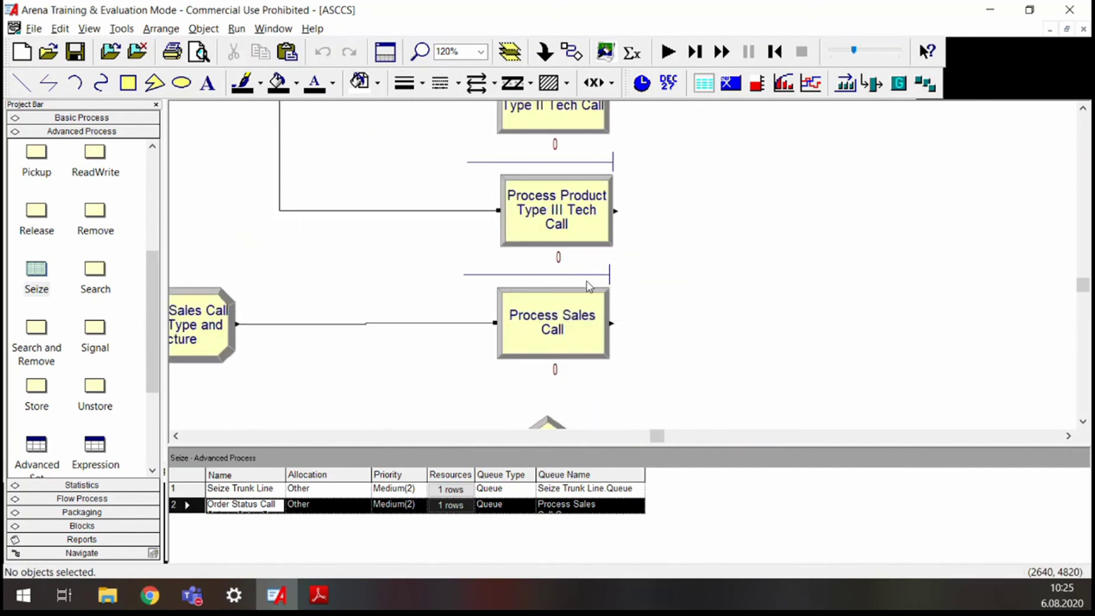
scroll(590, 287, "down", 10)
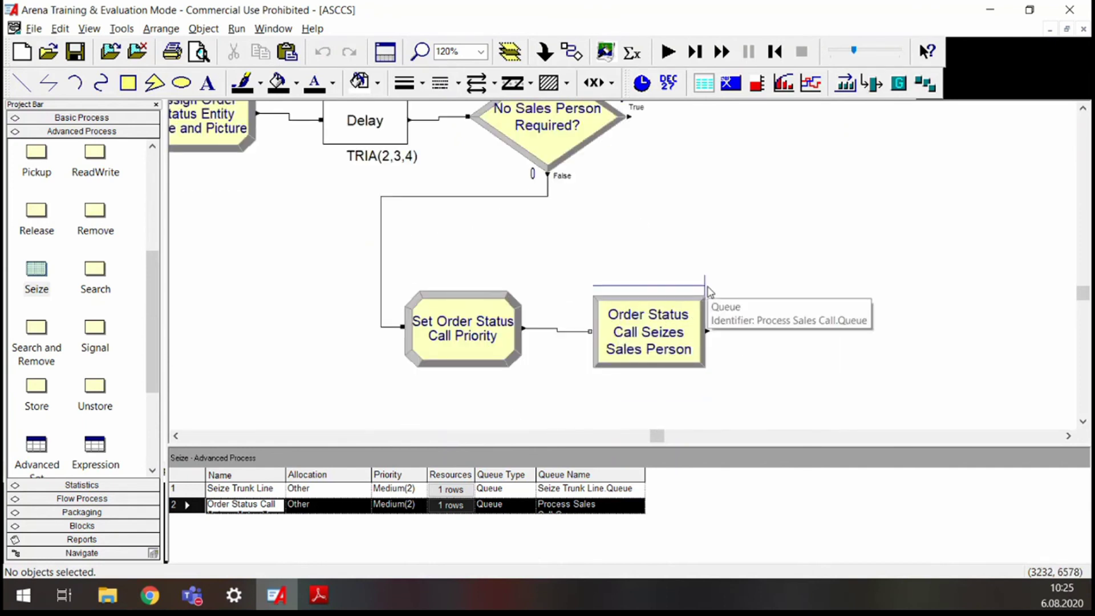
scroll(706, 293, "up", 15)
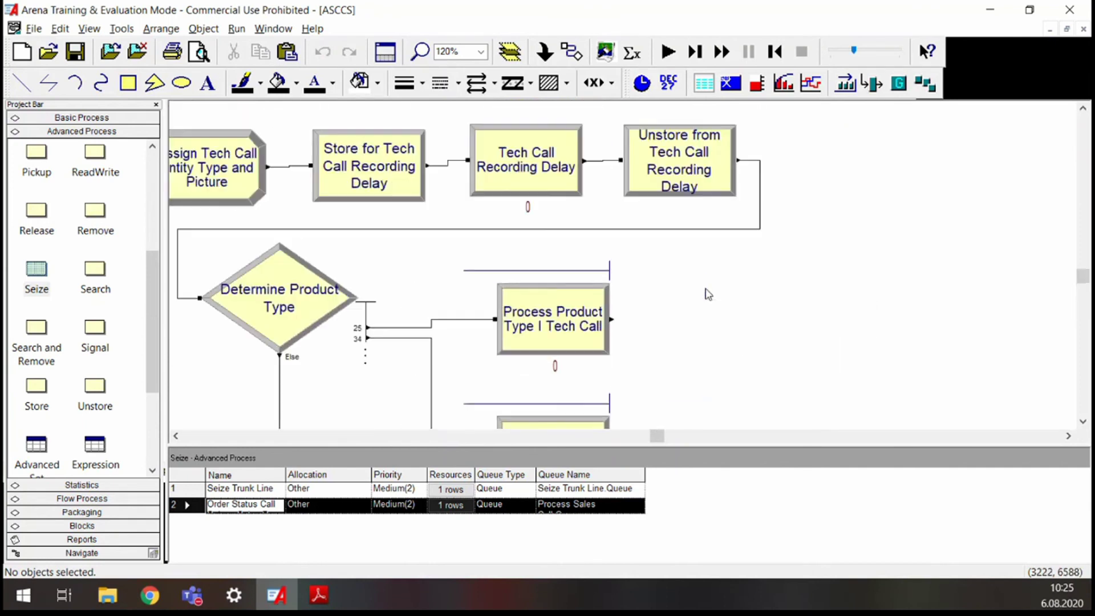
scroll(705, 295, "down", 8)
scroll(701, 299, "down", 5)
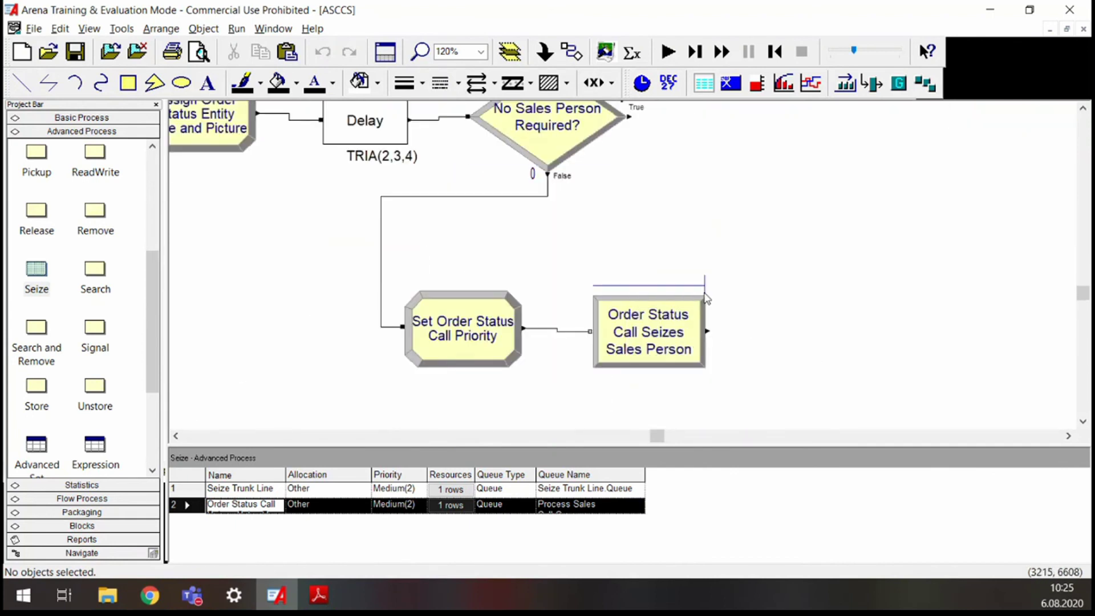
scroll(698, 298, "up", 5)
scroll(656, 305, "down", 5)
scroll(618, 298, "up", 5)
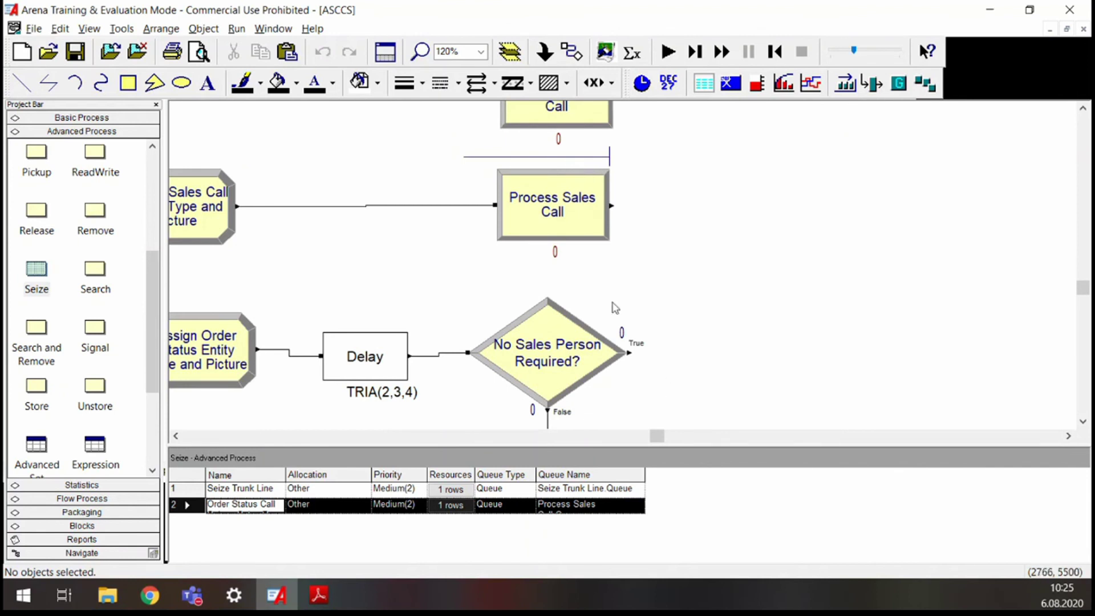
left_click(572, 156)
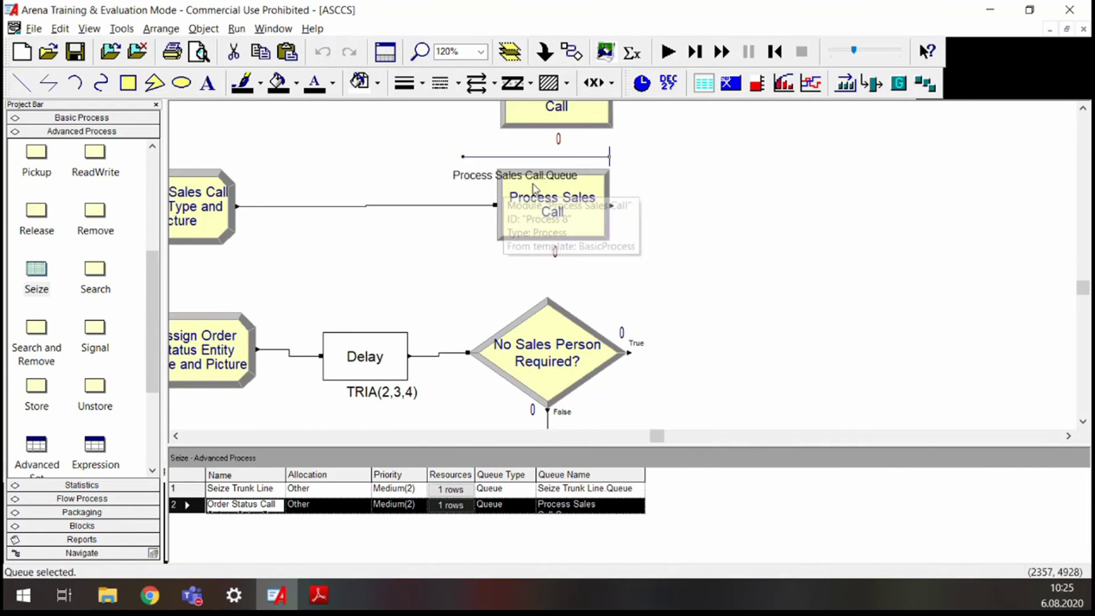
scroll(782, 254, "down", 5)
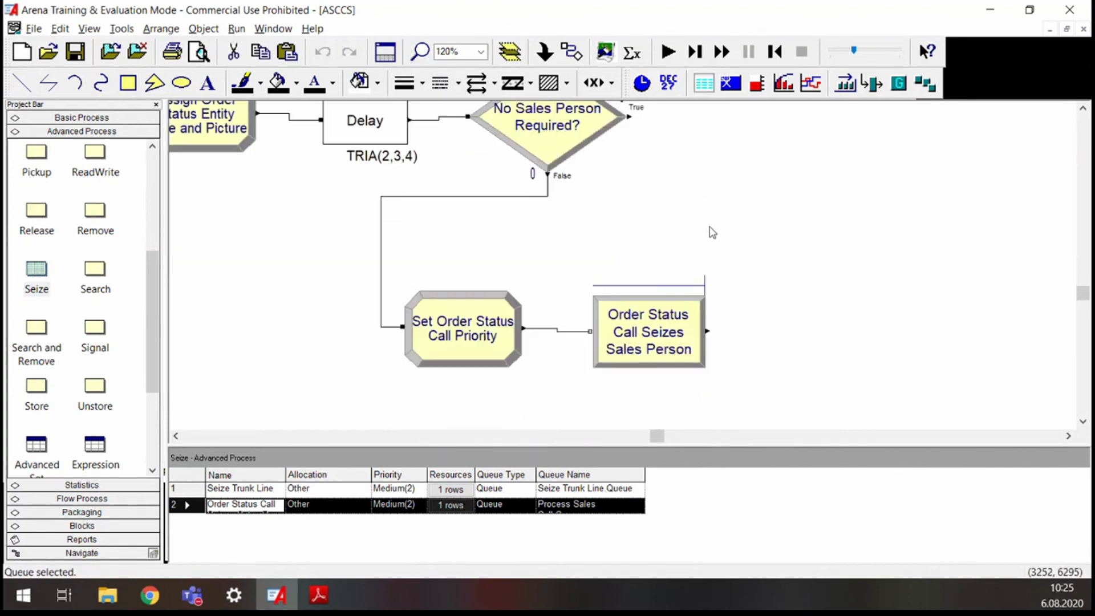
left_click(639, 285)
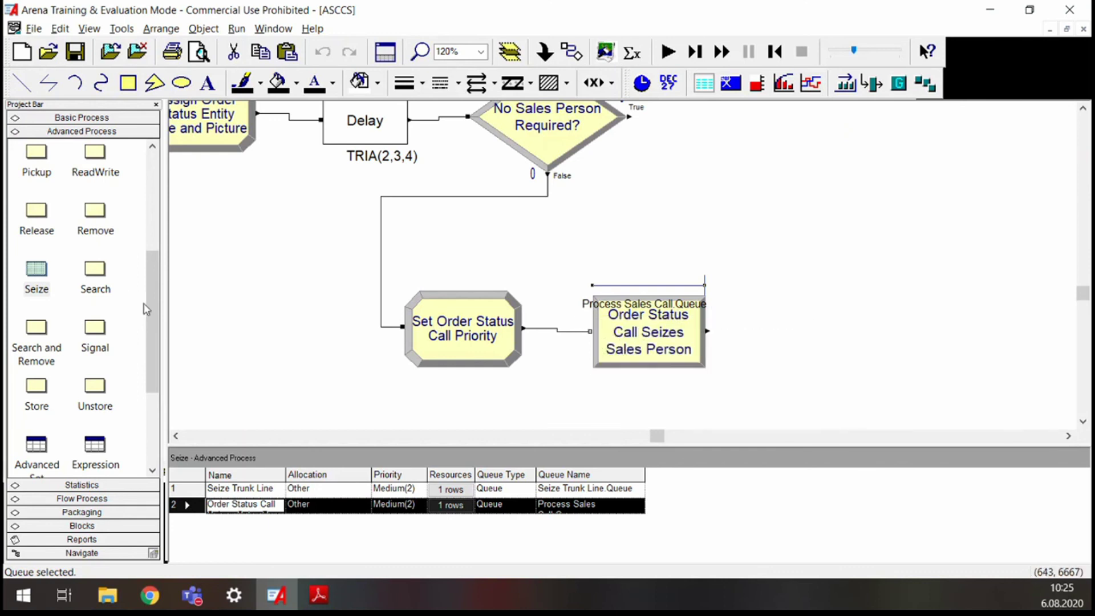
Step: Display the Basic Process Queue data module listing the model's queues
scroll(37, 371, "down", 3)
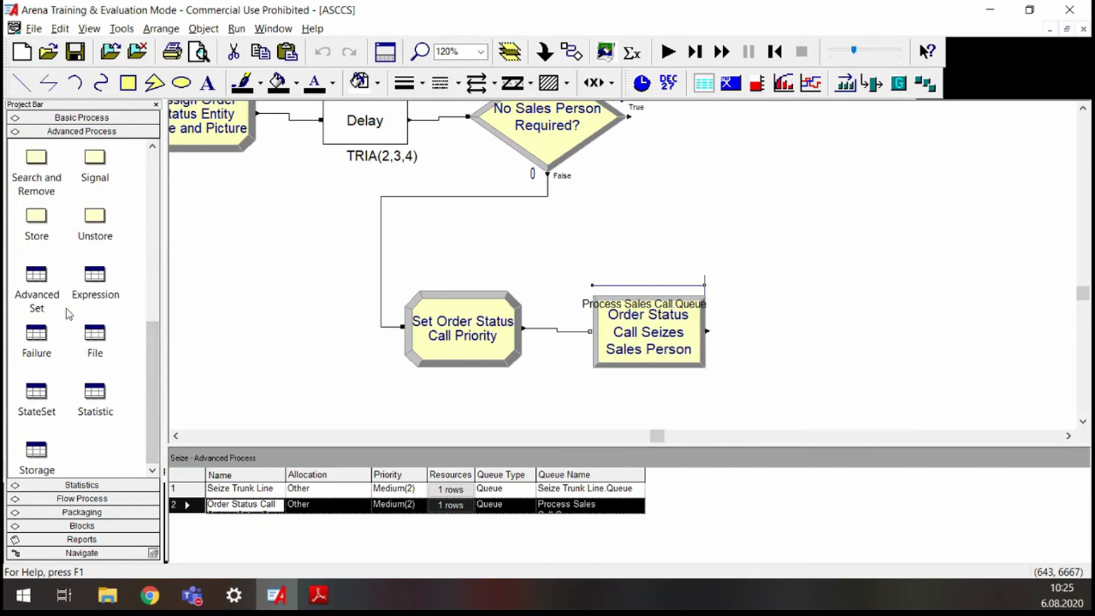
left_click(77, 118)
left_click_drag(149, 299, 152, 329)
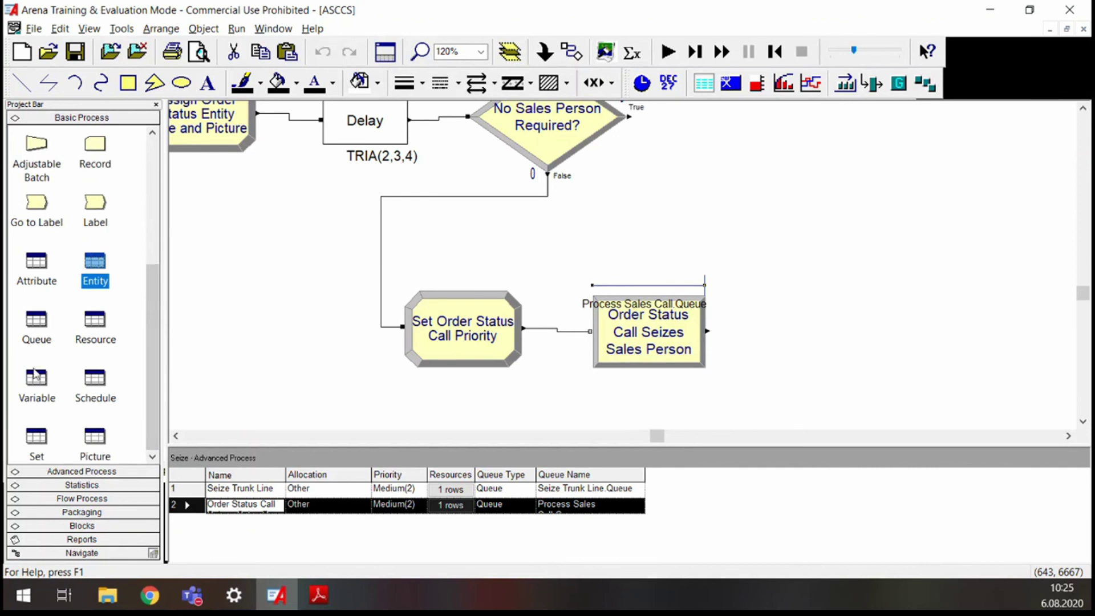
left_click(27, 319)
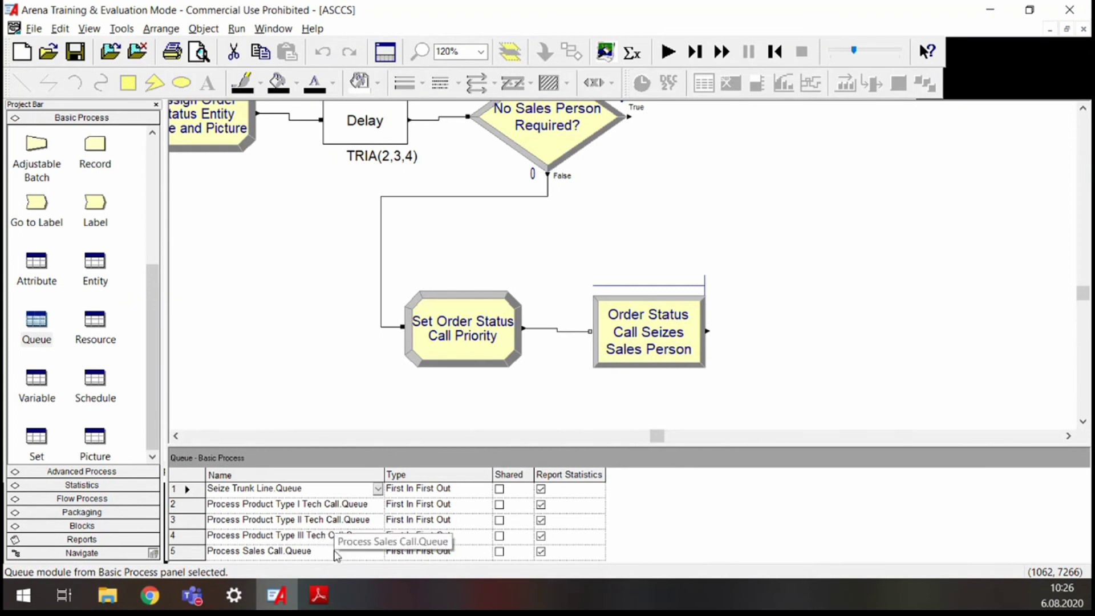
Step: Examine the queue type options available for Process Sales Call.Queue in its edit dialog, and close it without changes
left_click(466, 552)
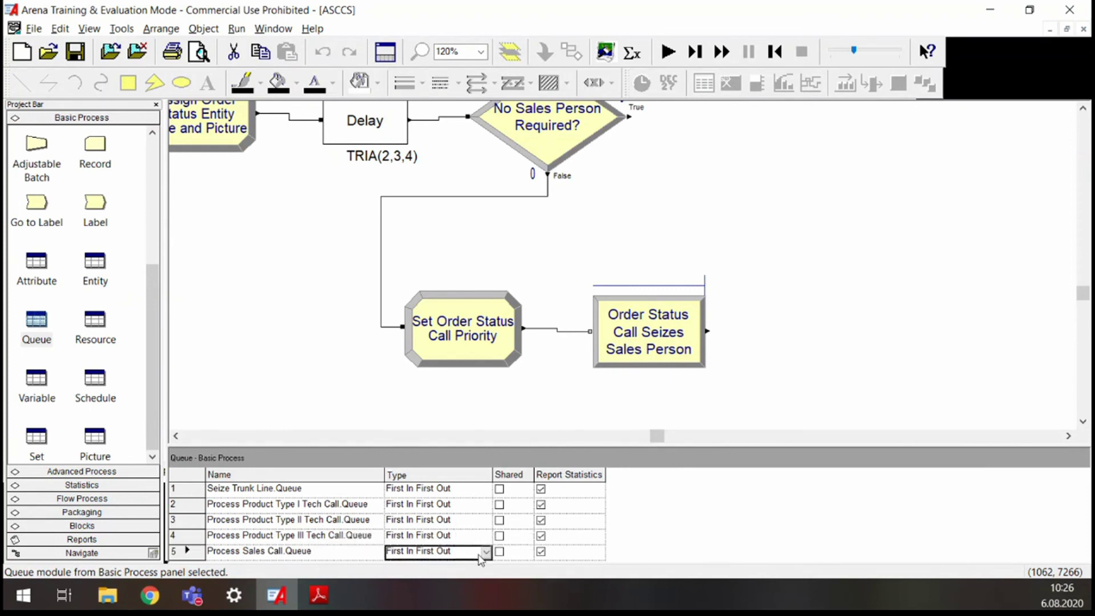
left_click(187, 552)
right_click(188, 556)
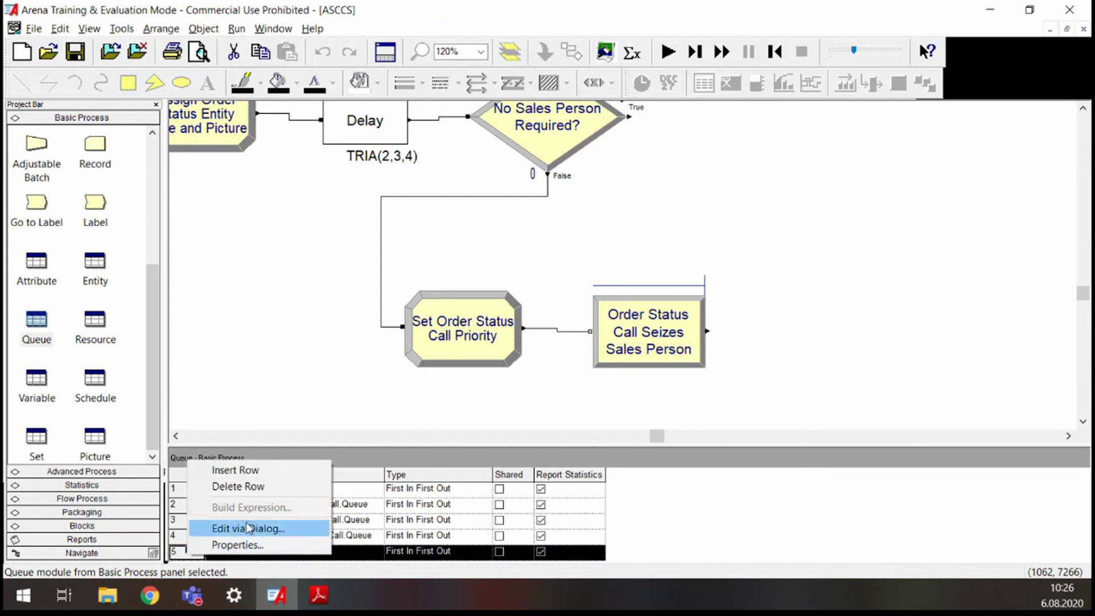
left_click(249, 529)
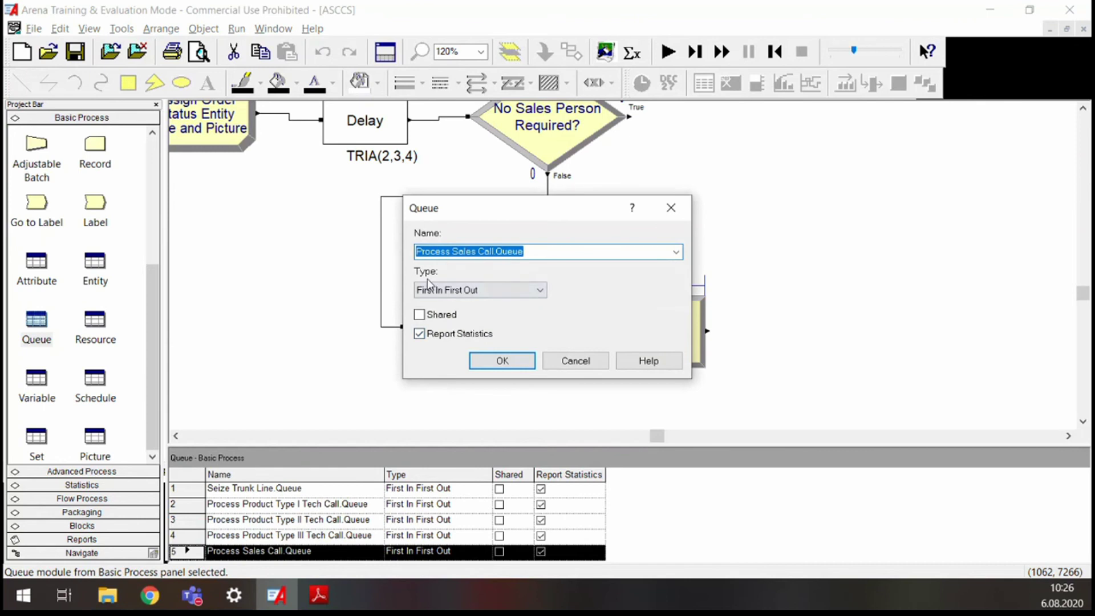
left_click(459, 289)
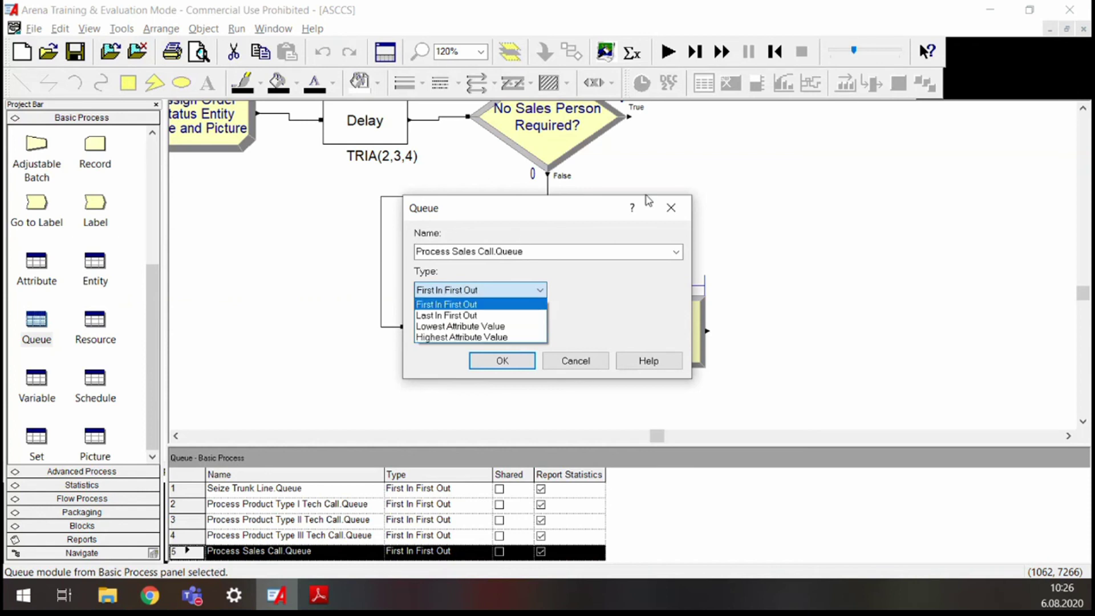
left_click(562, 217)
left_click(671, 208)
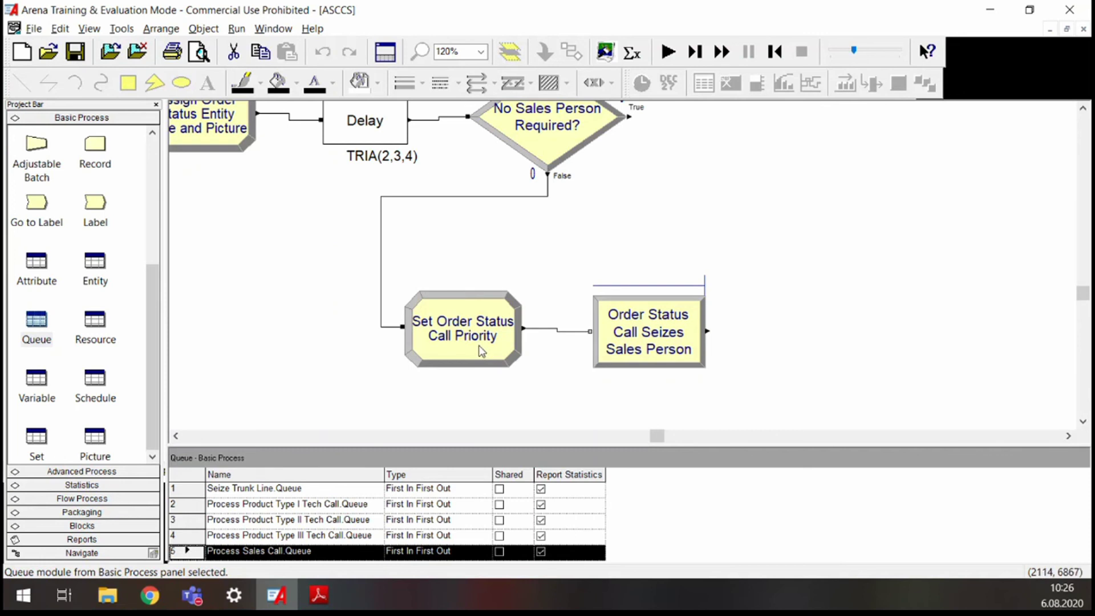
Step: Set the type of Process Sales Call.Queue to Lowest Attribute Value
scroll(479, 351, "up", 4)
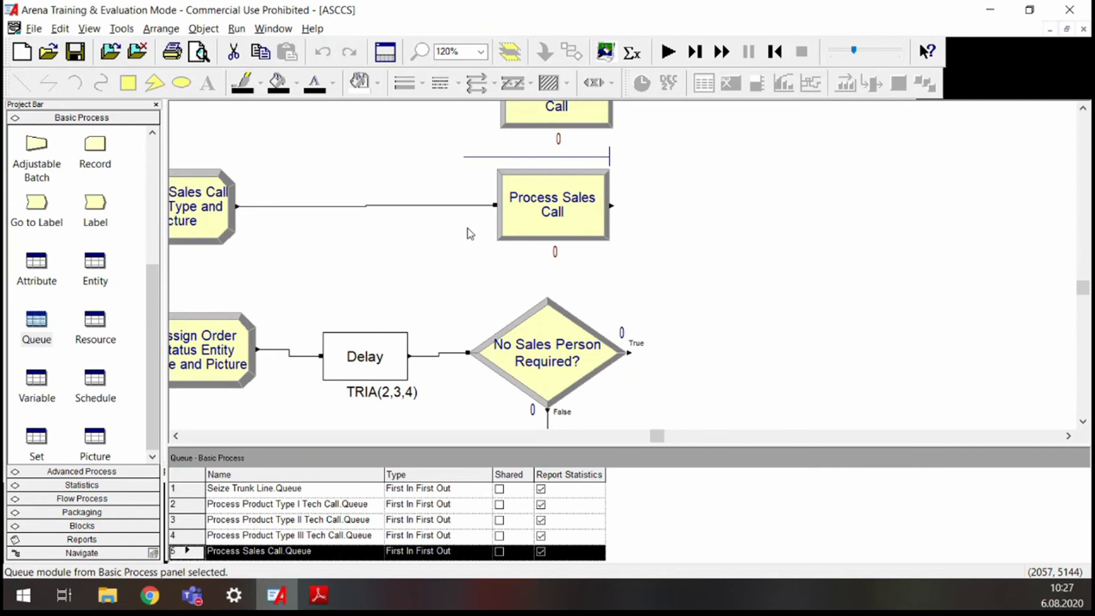
scroll(550, 251, "down", 6)
left_click(485, 554)
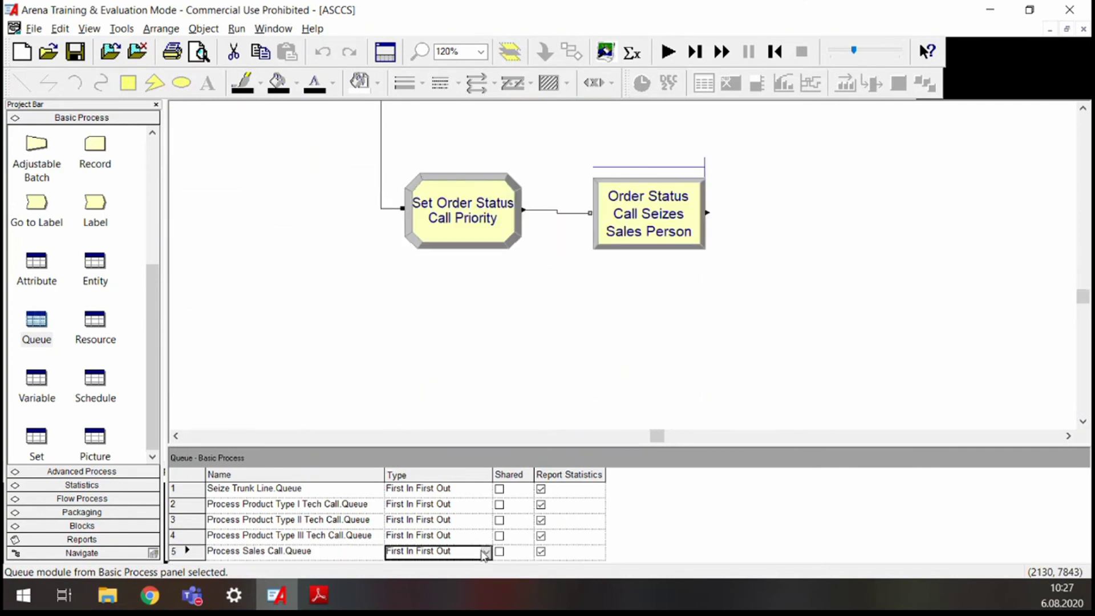
left_click(485, 552)
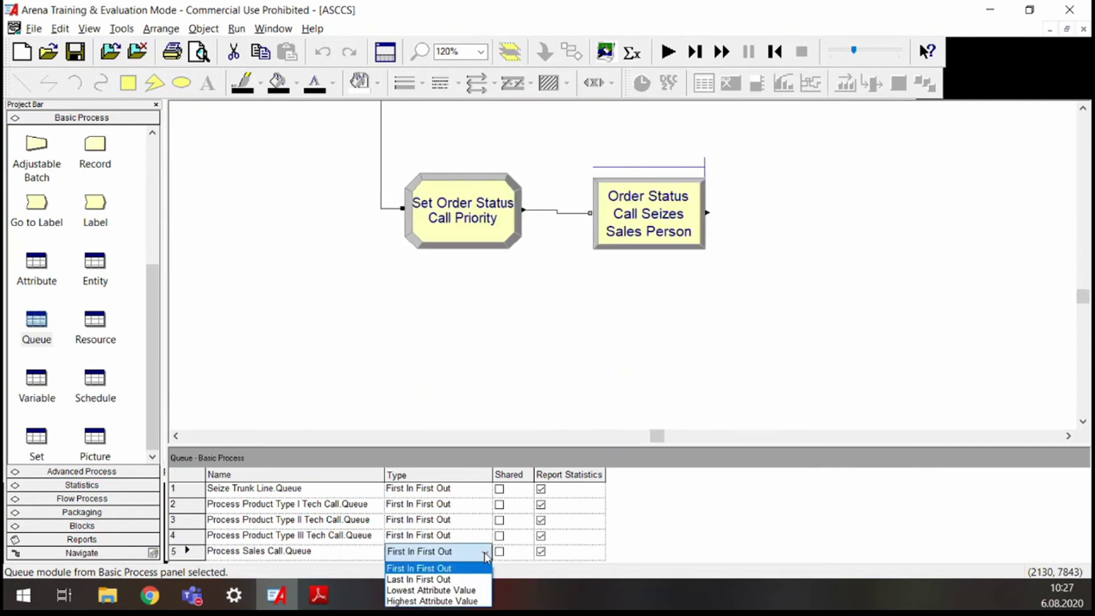
left_click(441, 592)
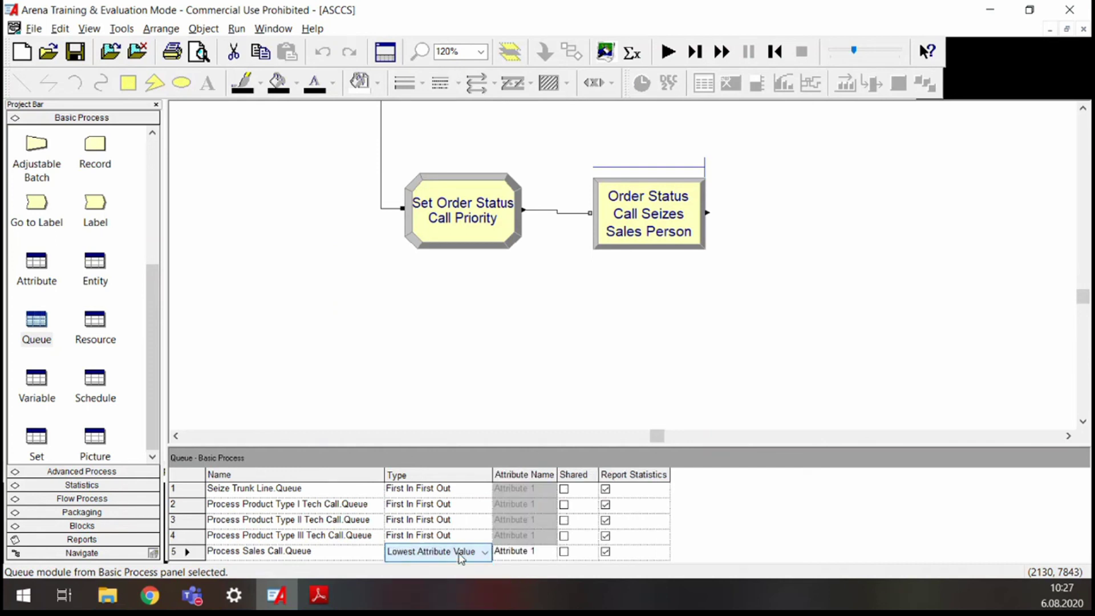
Step: Edit Process Sales Call.Queue via its dialog and choose mySalesCallPriority as the attribute name for the Lowest Attribute Value ranking
left_click(546, 553)
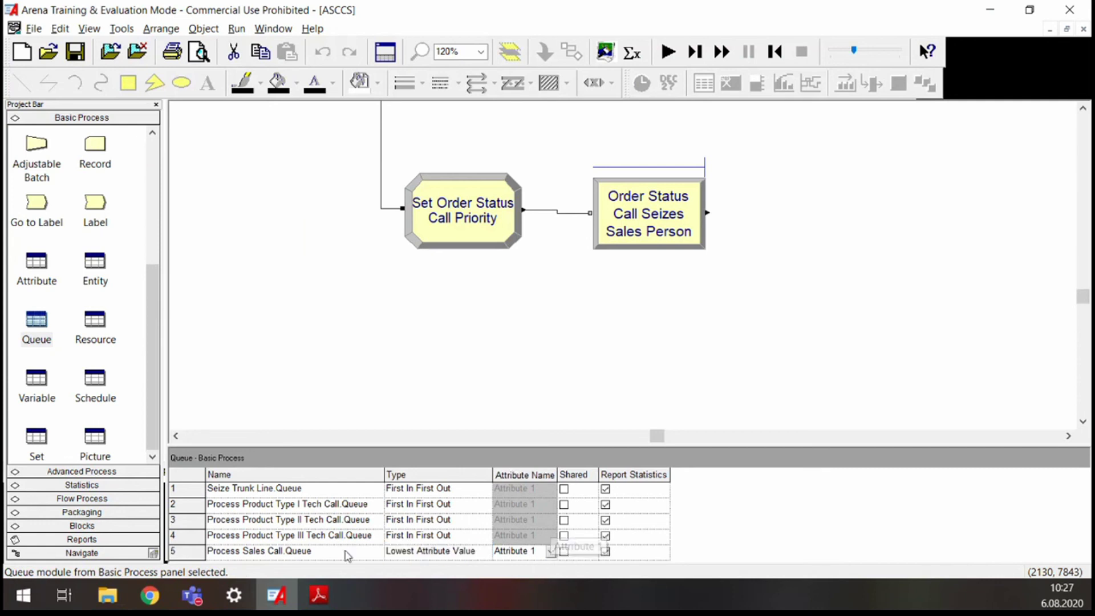
left_click(181, 551)
right_click(190, 552)
left_click(221, 535)
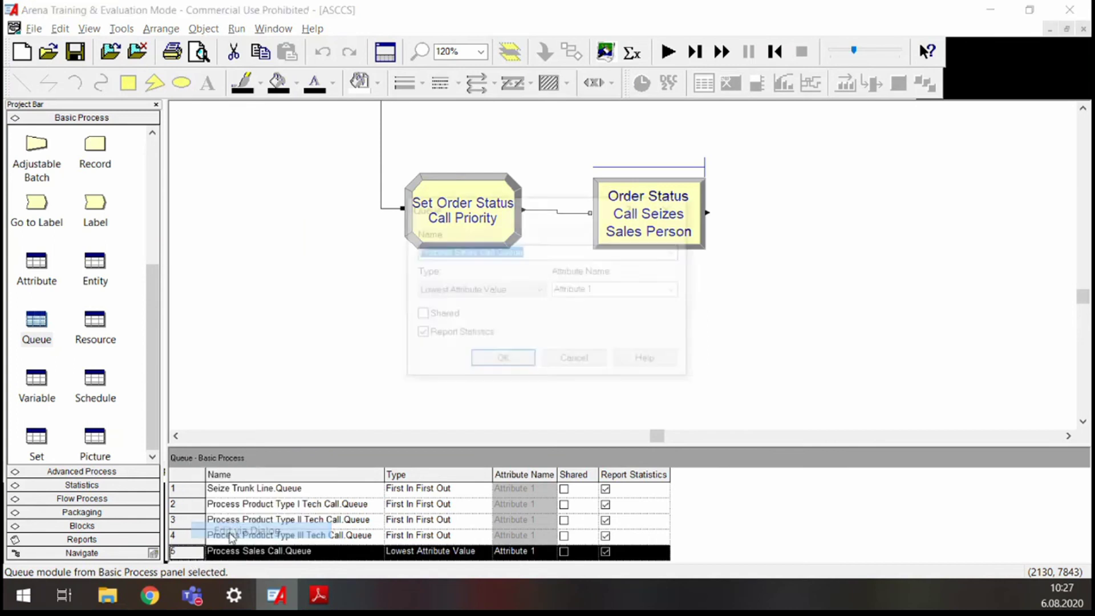
left_click(504, 293)
left_click(482, 323)
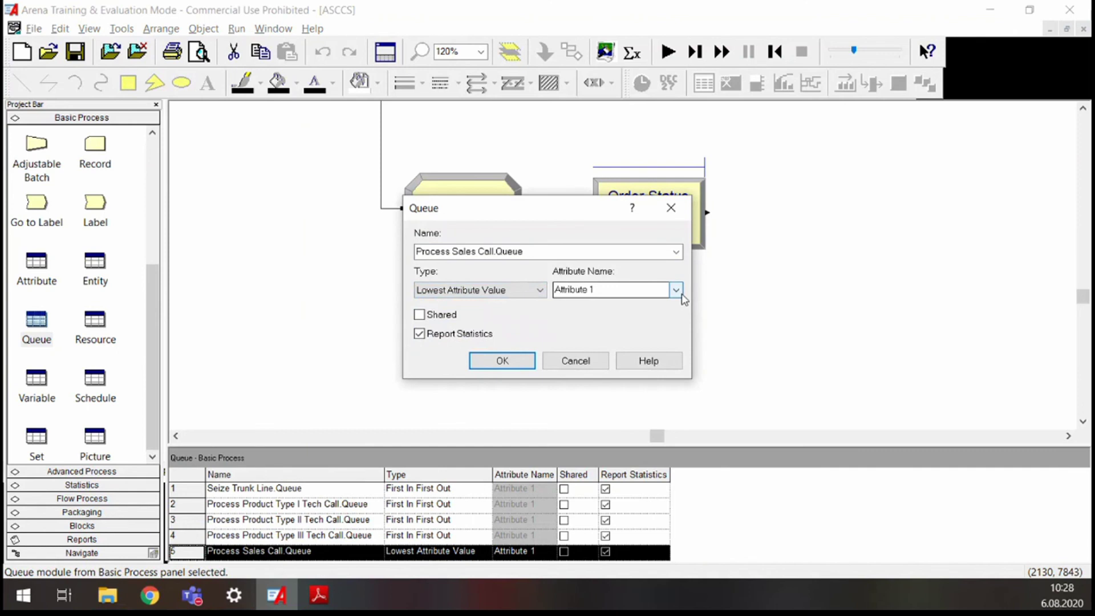
left_click(677, 291)
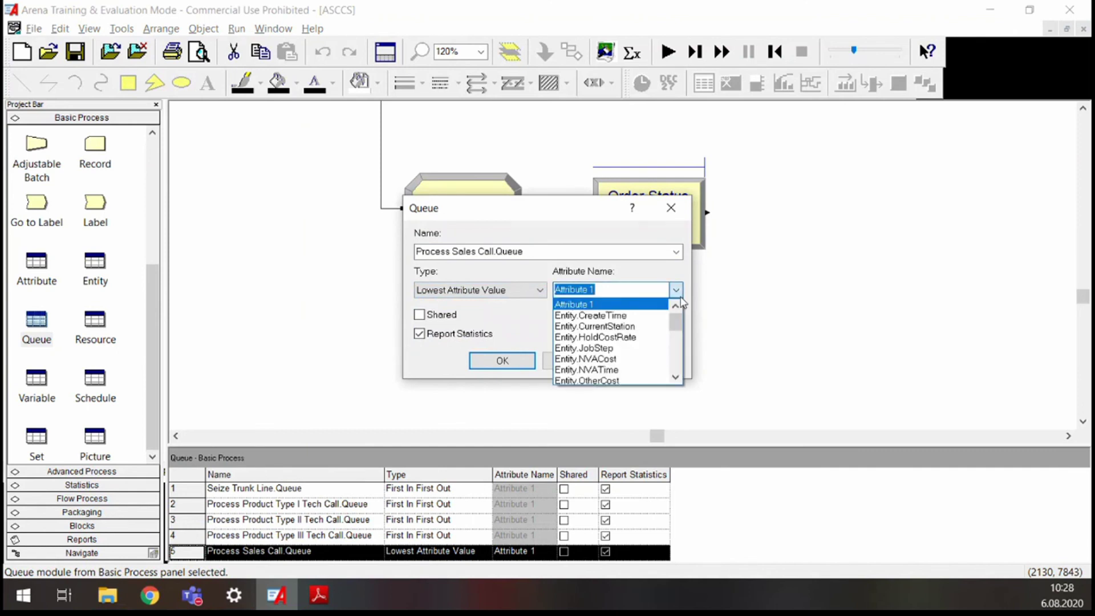
left_click_drag(679, 313, 679, 361)
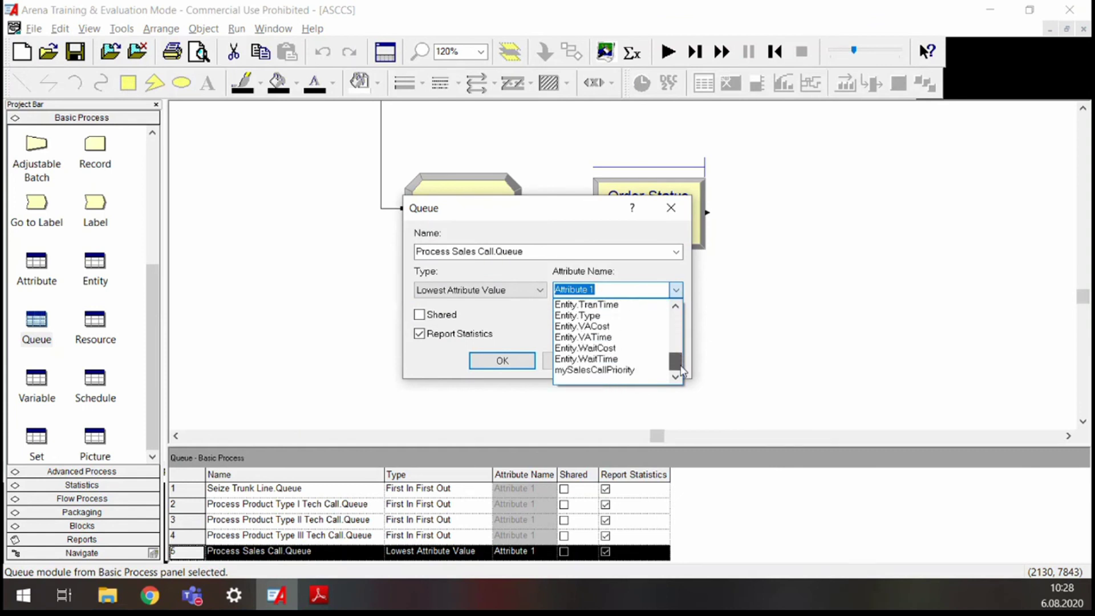
left_click(602, 380)
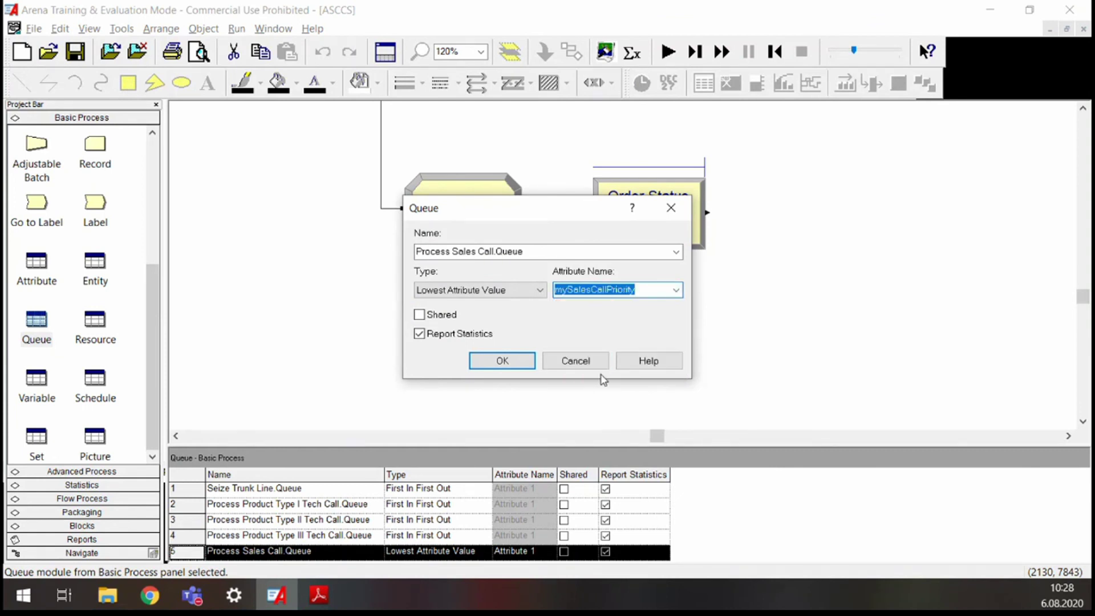
left_click(597, 291)
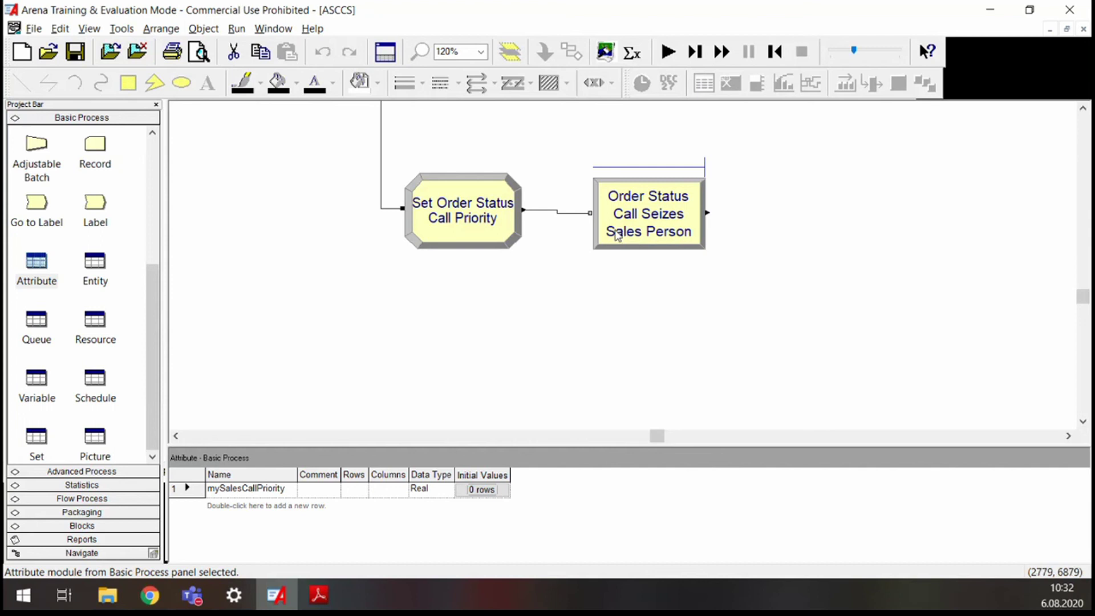
Step: Open the settings of the Order Status Call Seizes Sales Person module
double_click(643, 225)
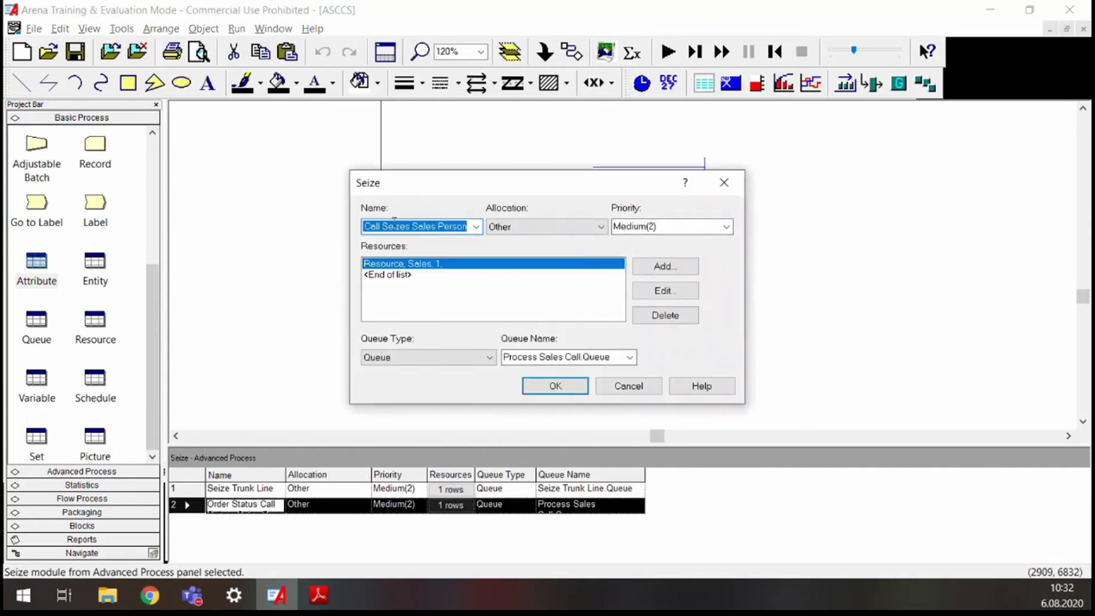